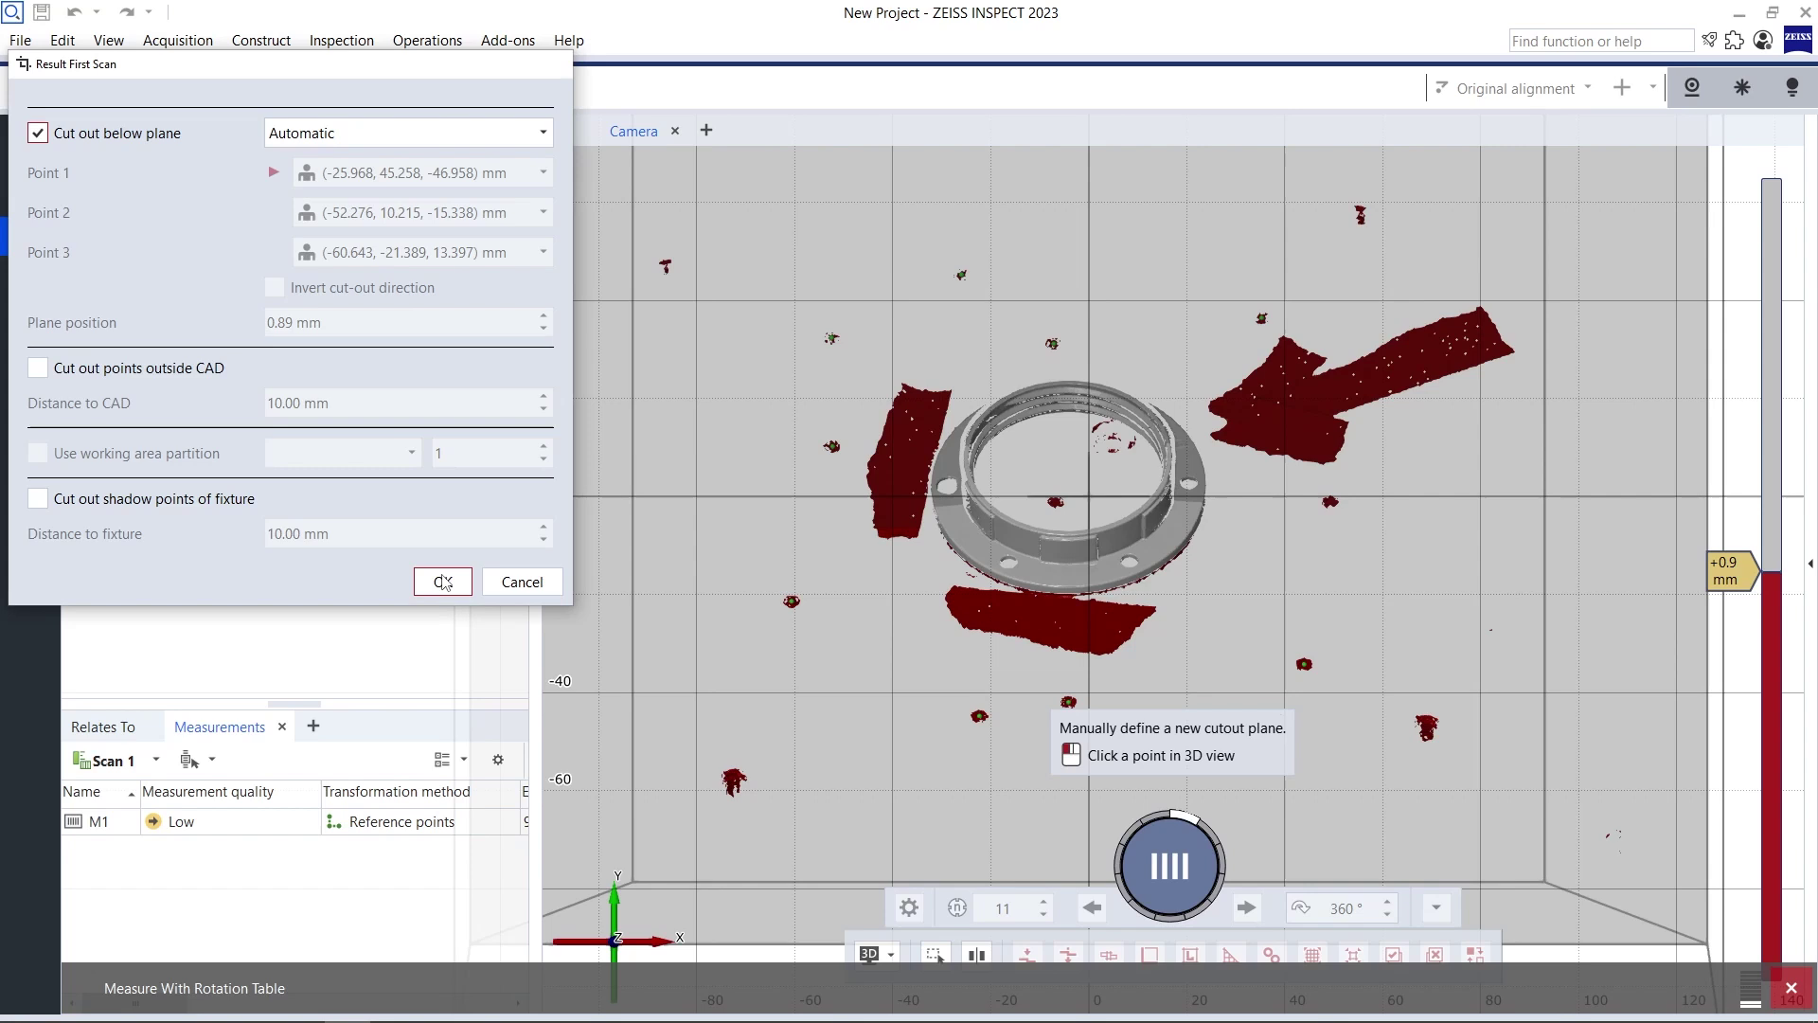
- Accept the first scan's result settings so the table completes measurements M1–M11 in High quality
{"action": "left_click", "coordinate": [444, 582]}
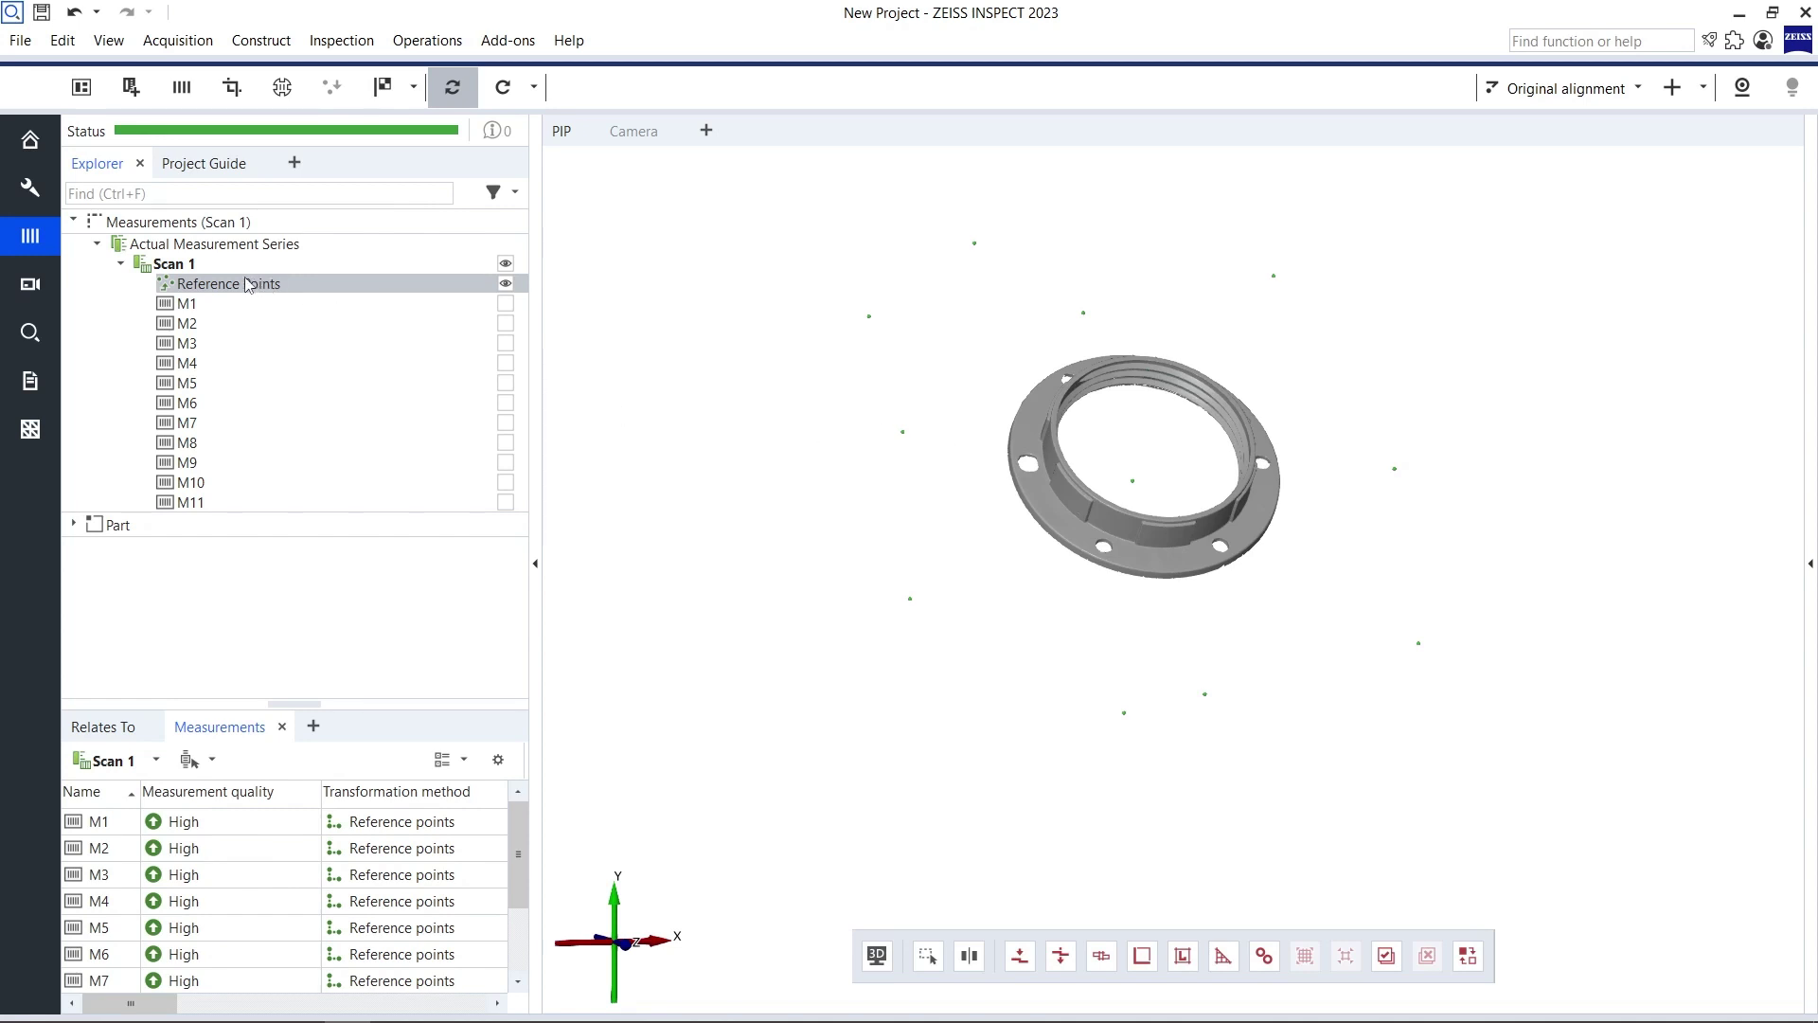
- Export the scan's reference points as Reference Points (XML) to Reference Points.refxml
{"action": "left_click", "coordinate": [20, 40]}
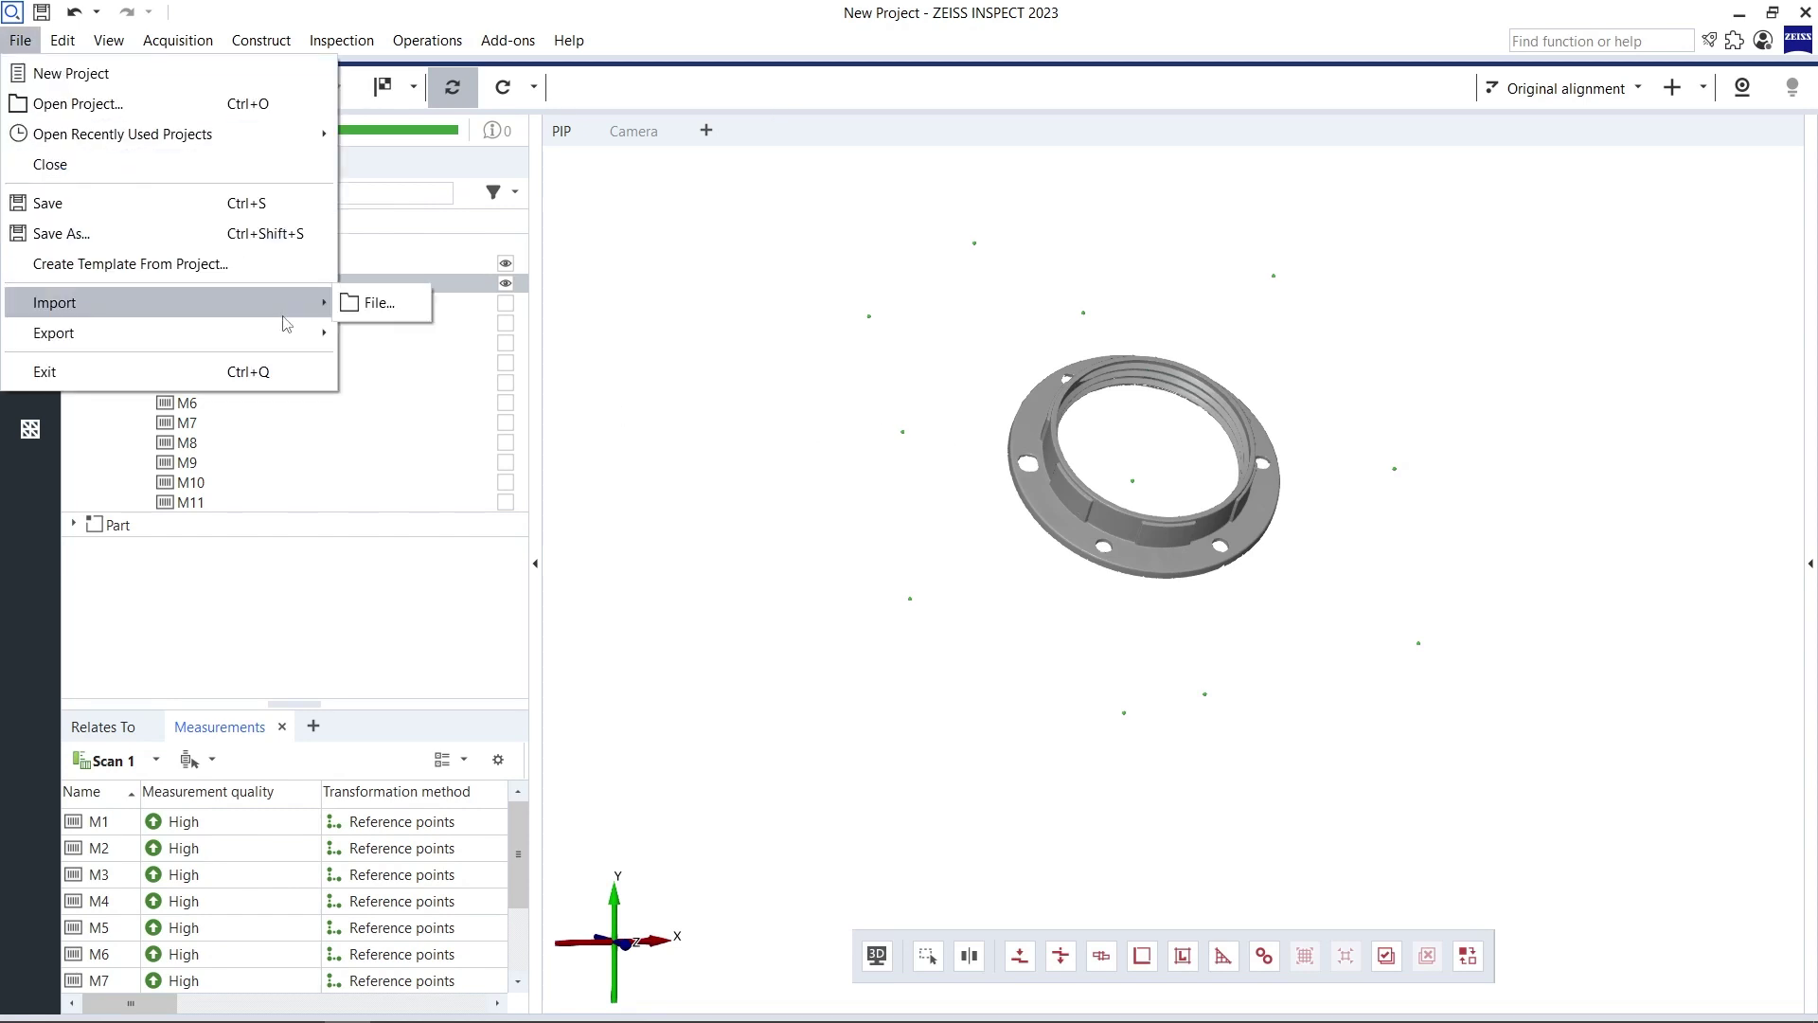
{"action": "mouse_move", "coordinate": [284, 333]}
{"action": "mouse_move", "coordinate": [368, 349]}
{"action": "mouse_move", "coordinate": [518, 367]}
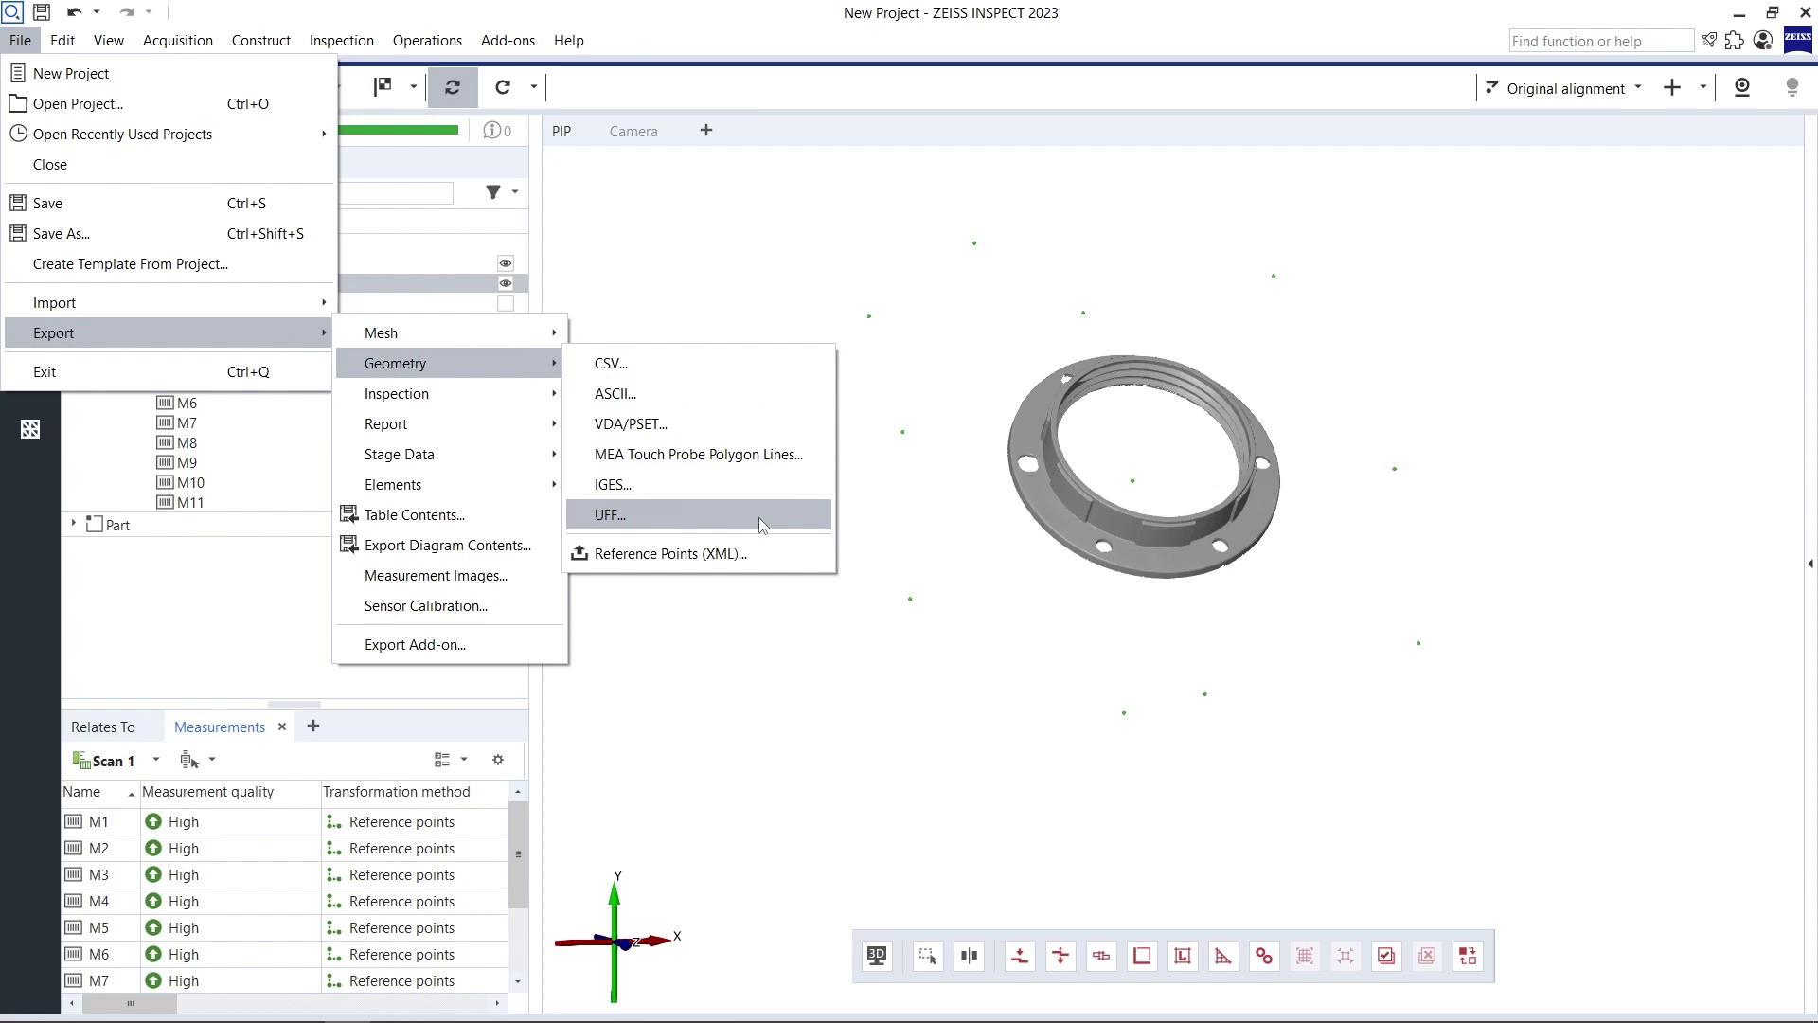
{"action": "left_click", "coordinate": [782, 563]}
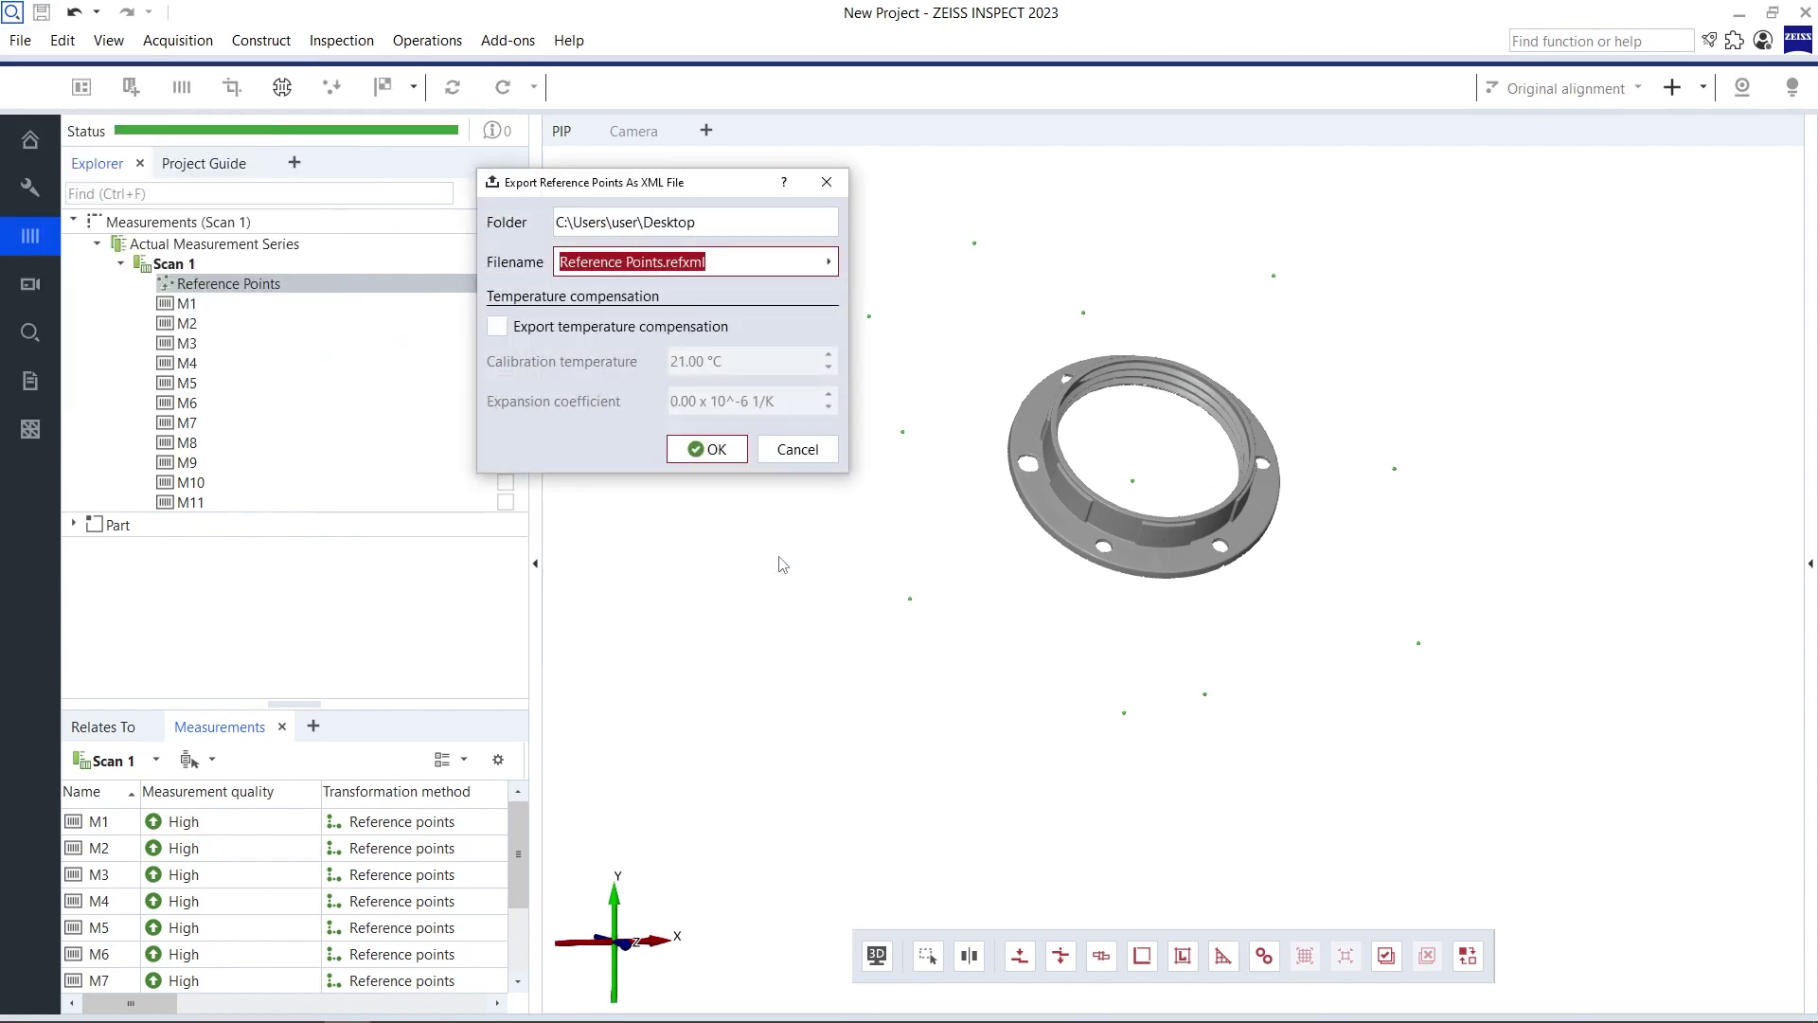
{"action": "left_click", "coordinate": [725, 450]}
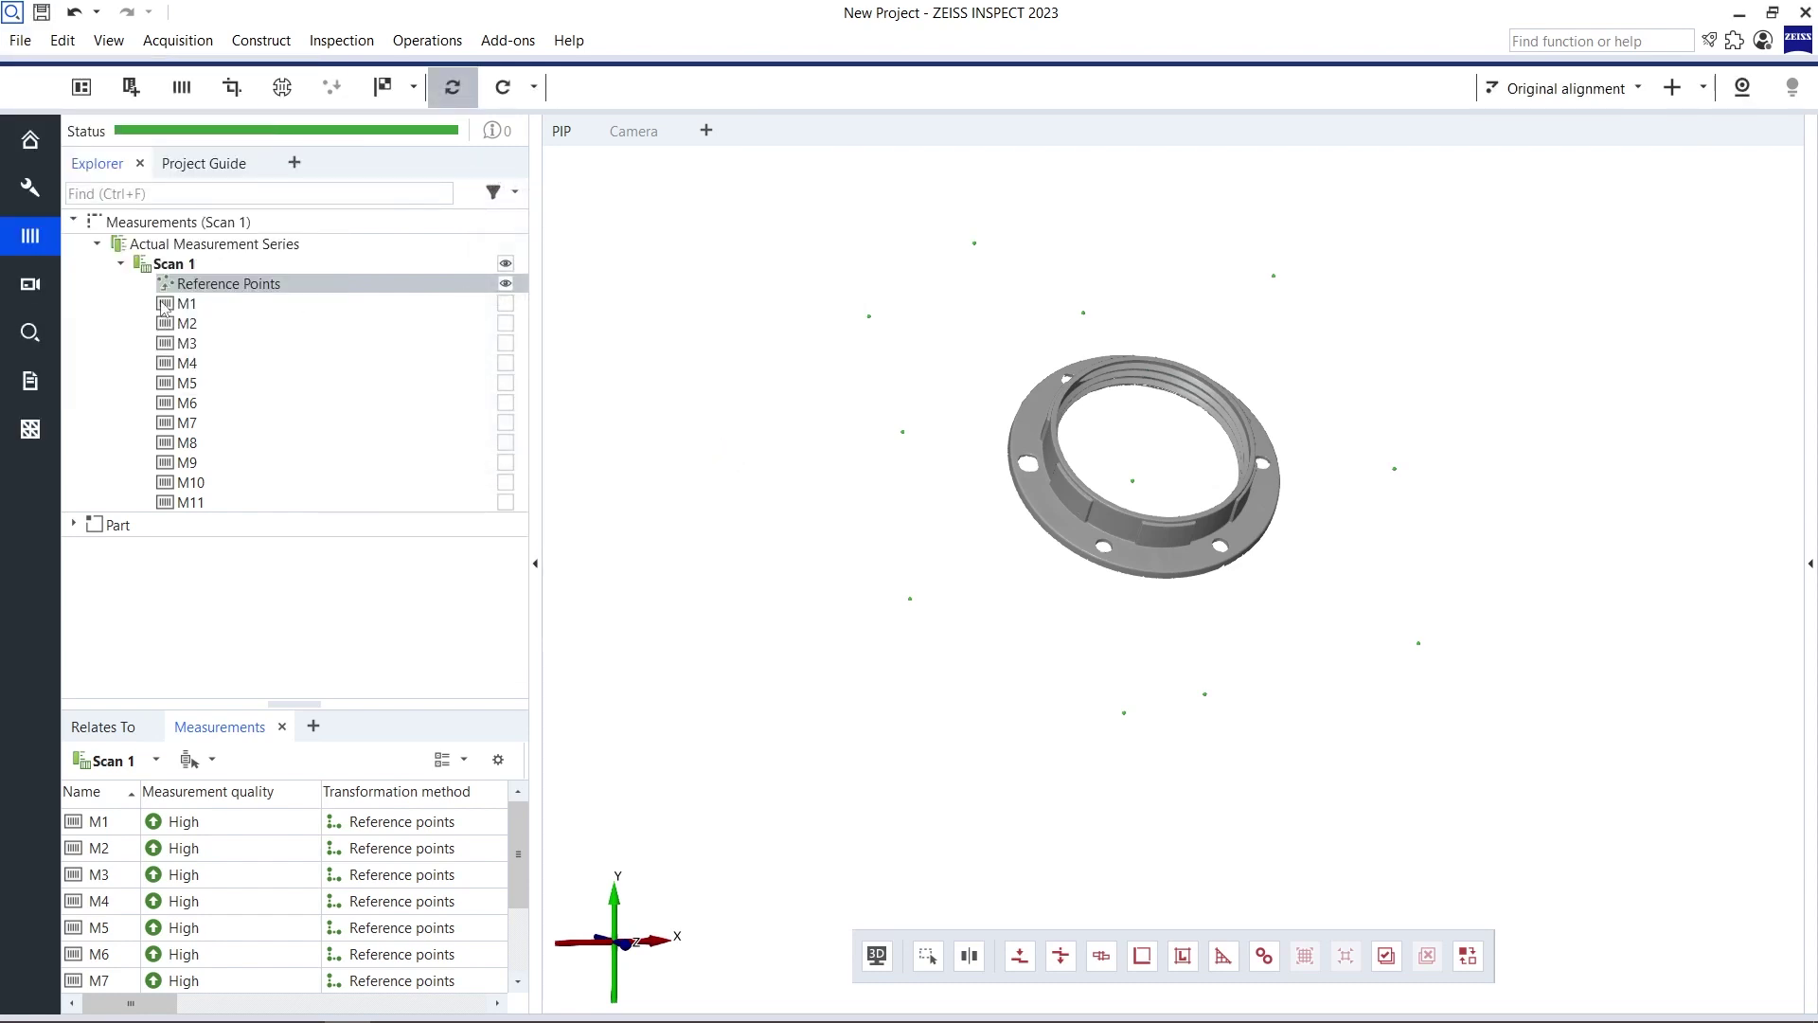
- Select the part's mesh in the Explorer and start a mesh export
{"action": "left_click", "coordinate": [121, 265]}
{"action": "left_click", "coordinate": [75, 287]}
{"action": "left_click", "coordinate": [234, 310]}
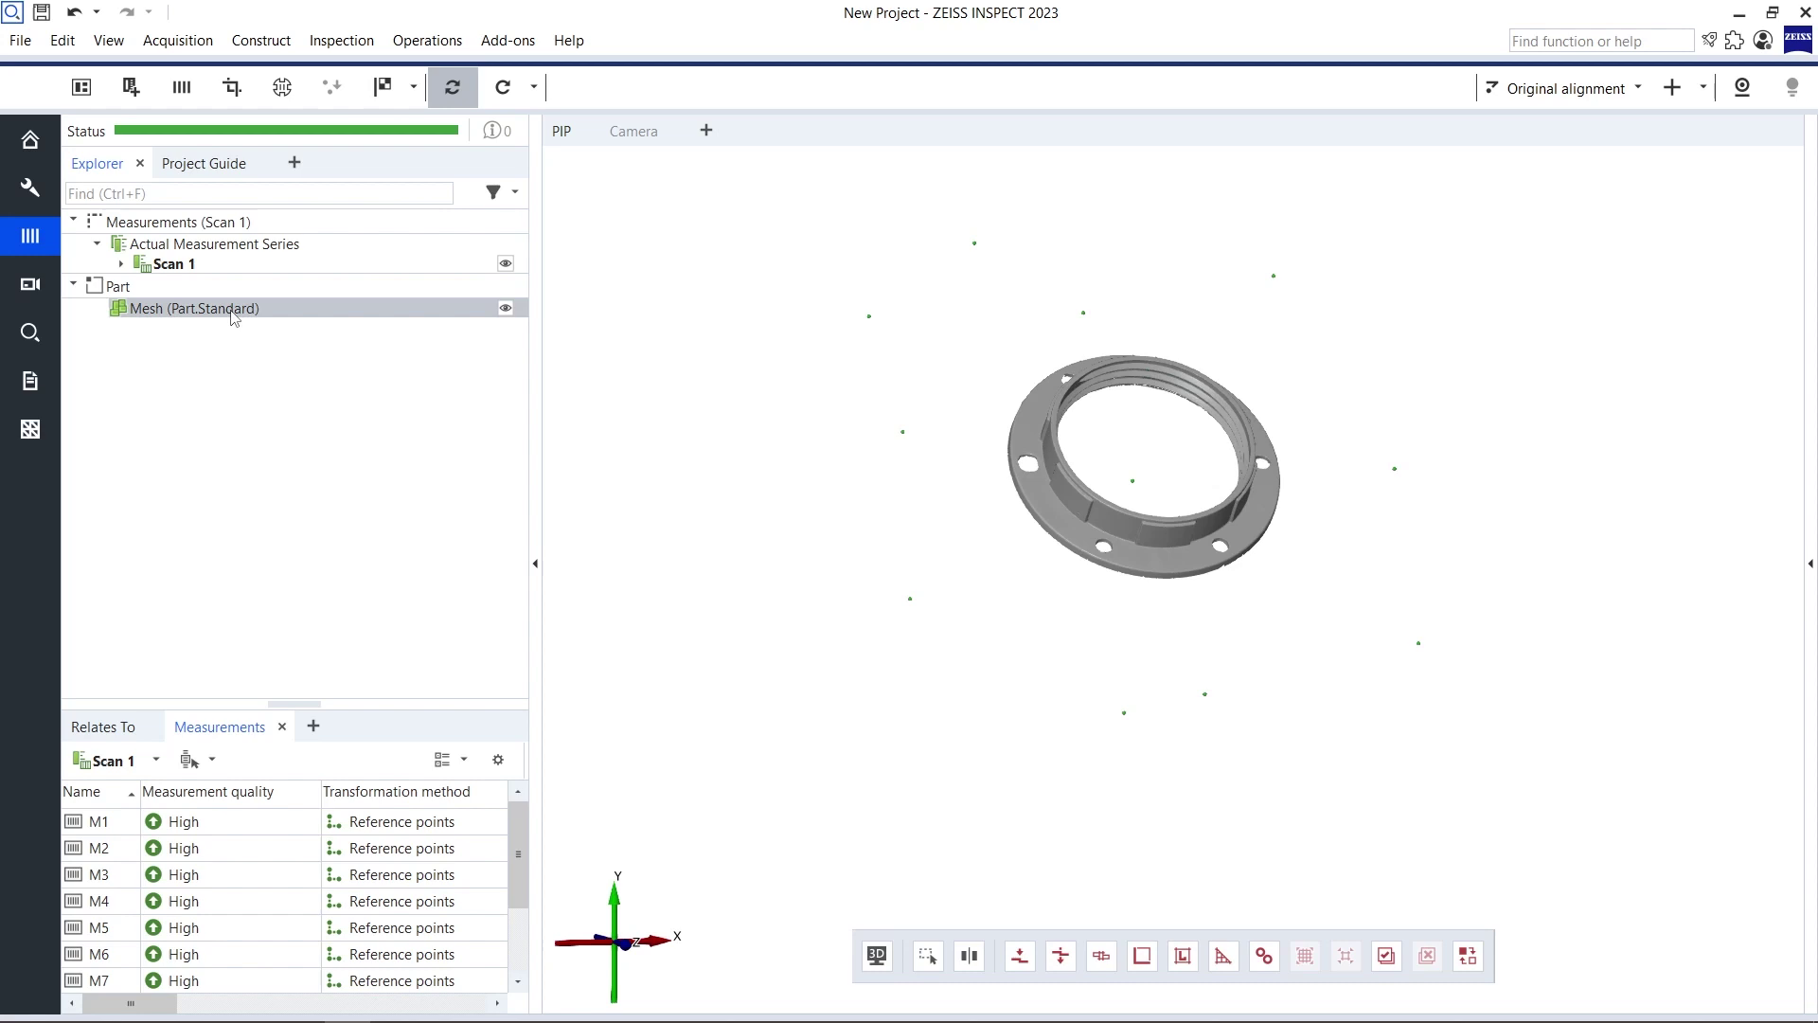
{"action": "left_click", "coordinate": [36, 46]}
{"action": "mouse_move", "coordinate": [276, 333]}
{"action": "mouse_move", "coordinate": [488, 333]}
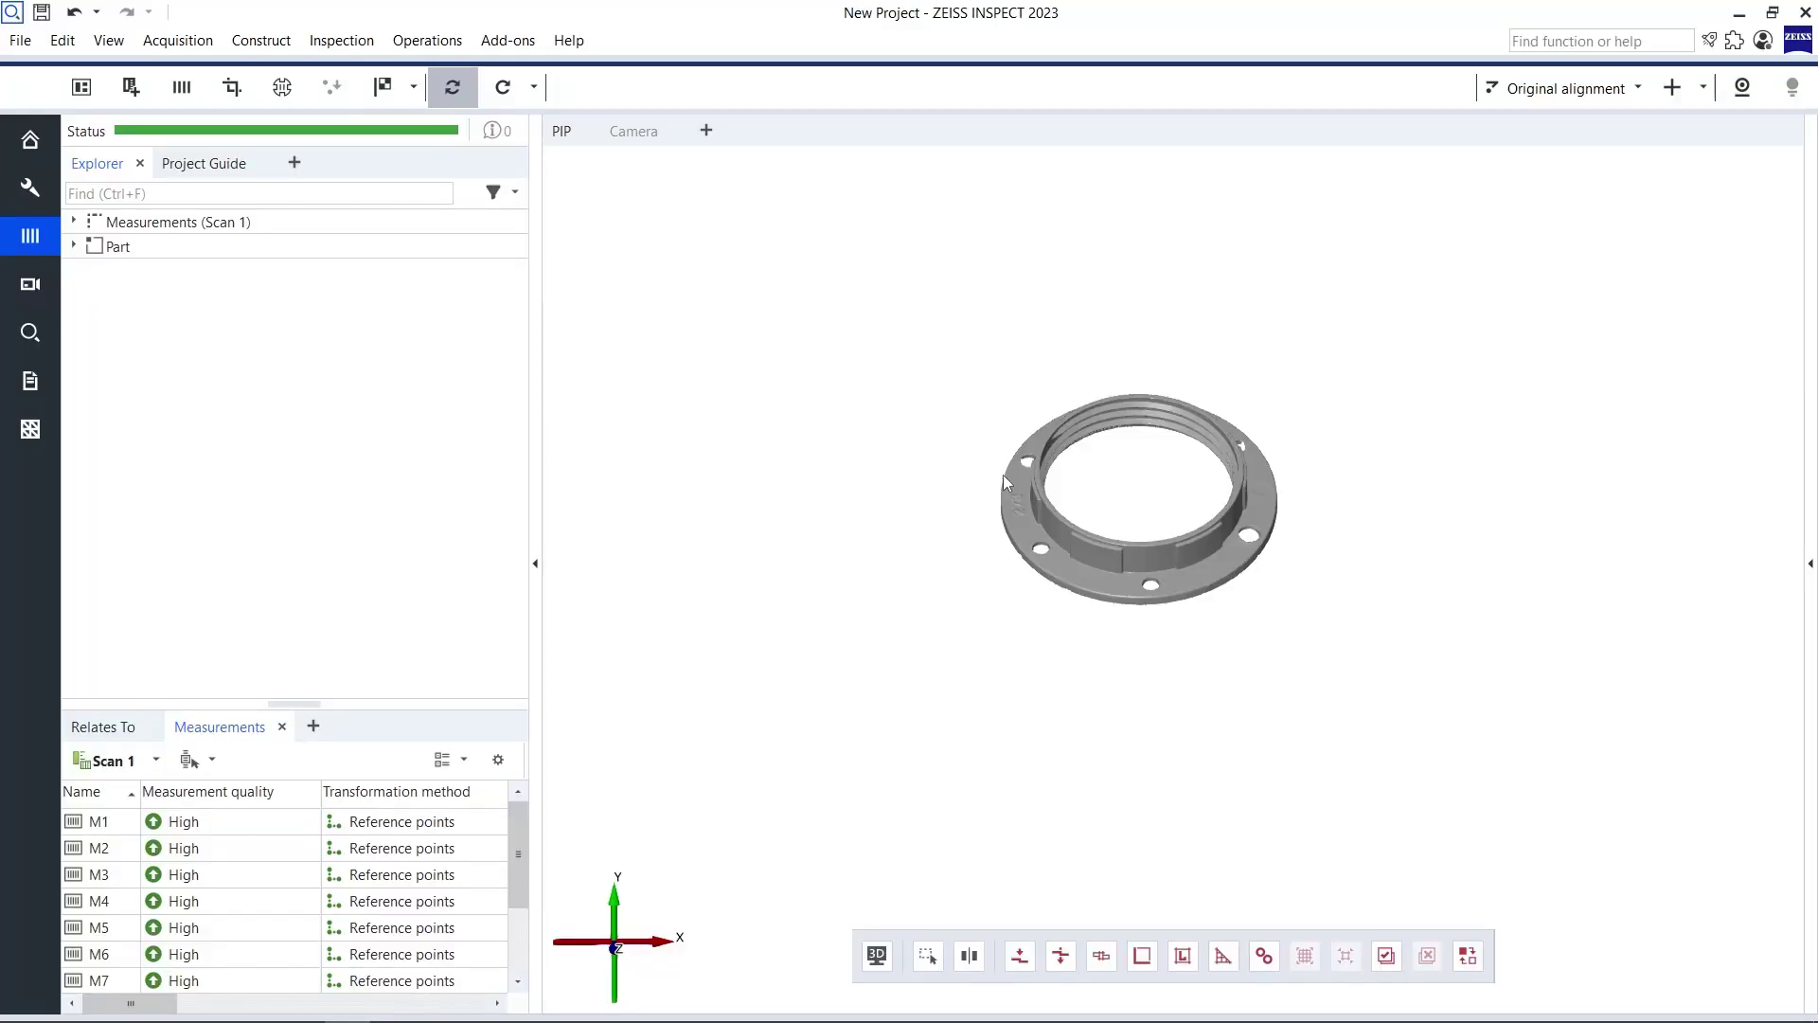
- Import Mesh 1.g3d from the exported-files folder as a new stage
{"action": "mouse_move", "coordinate": [1002, 475]}
{"action": "left_mouse_down"}
{"action": "mouse_move", "coordinate": [1075, 573]}
{"action": "mouse_move", "coordinate": [1168, 597]}
{"action": "mouse_move", "coordinate": [994, 528]}
{"action": "mouse_move", "coordinate": [988, 487]}
{"action": "left_mouse_up"}
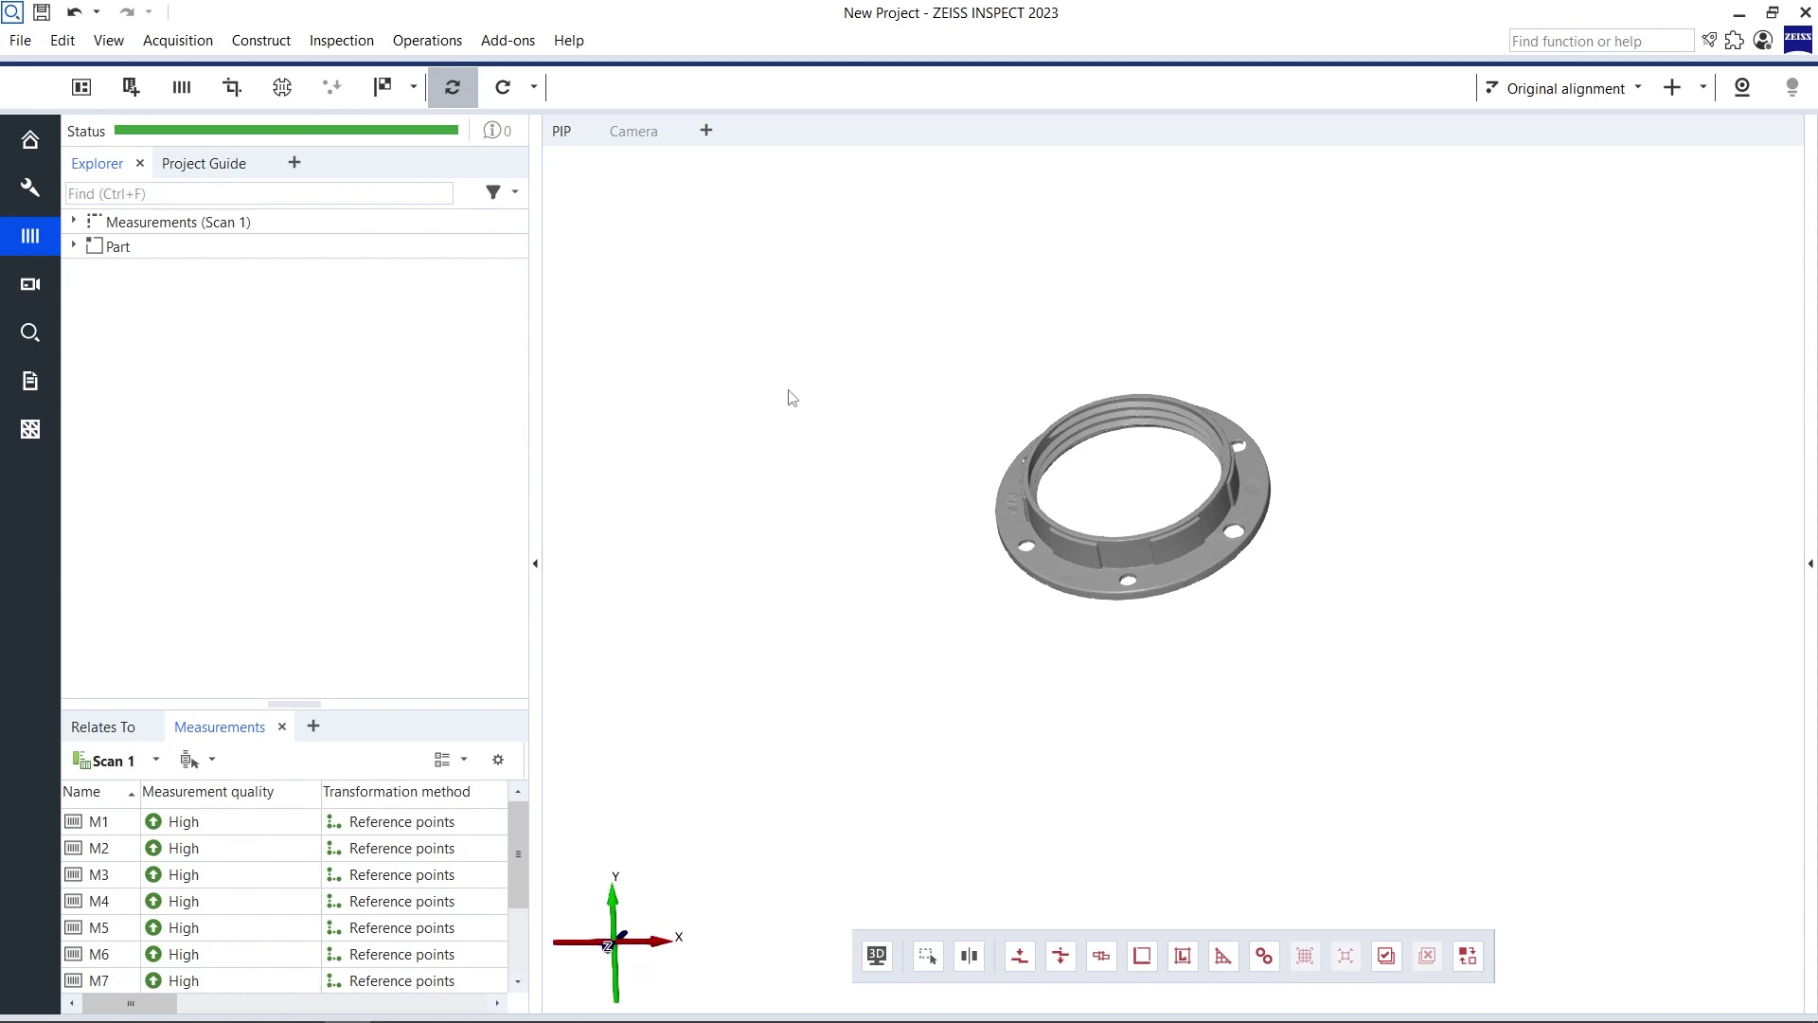
{"action": "key", "text": "alt+Tab"}
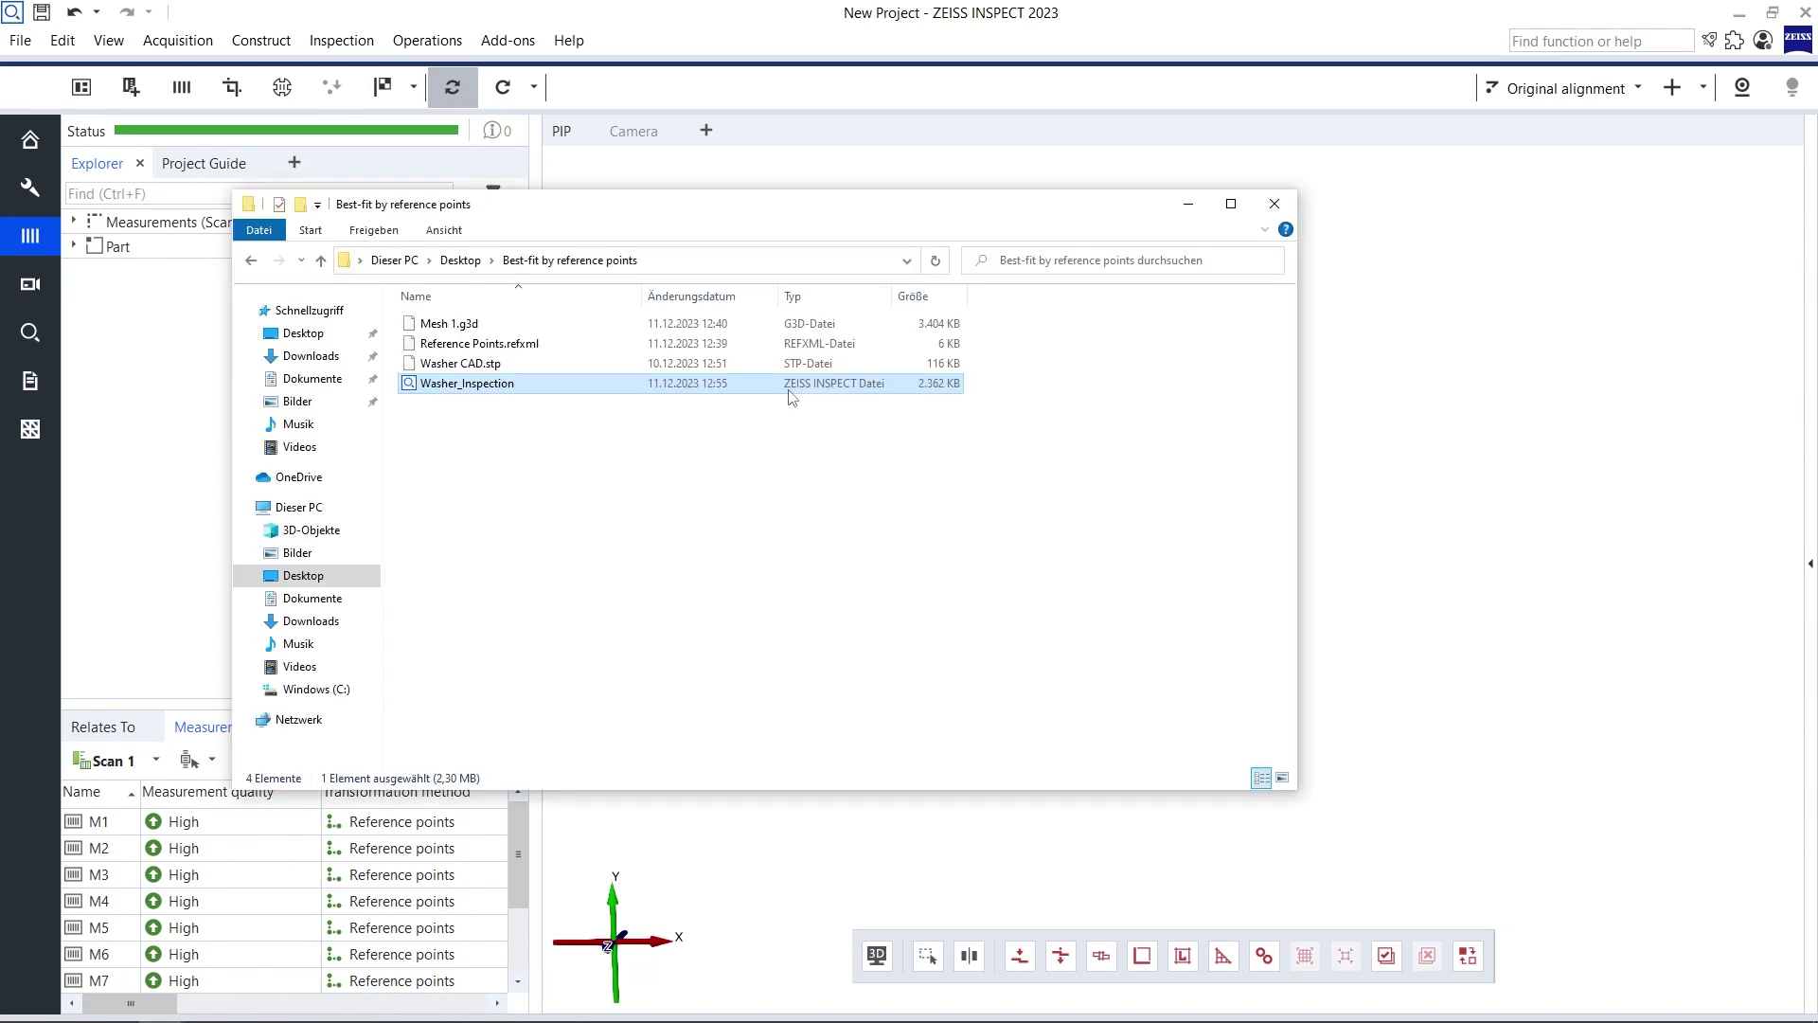
{"action": "left_click_drag", "start_coordinate": [504, 332], "coordinate": [1416, 479]}
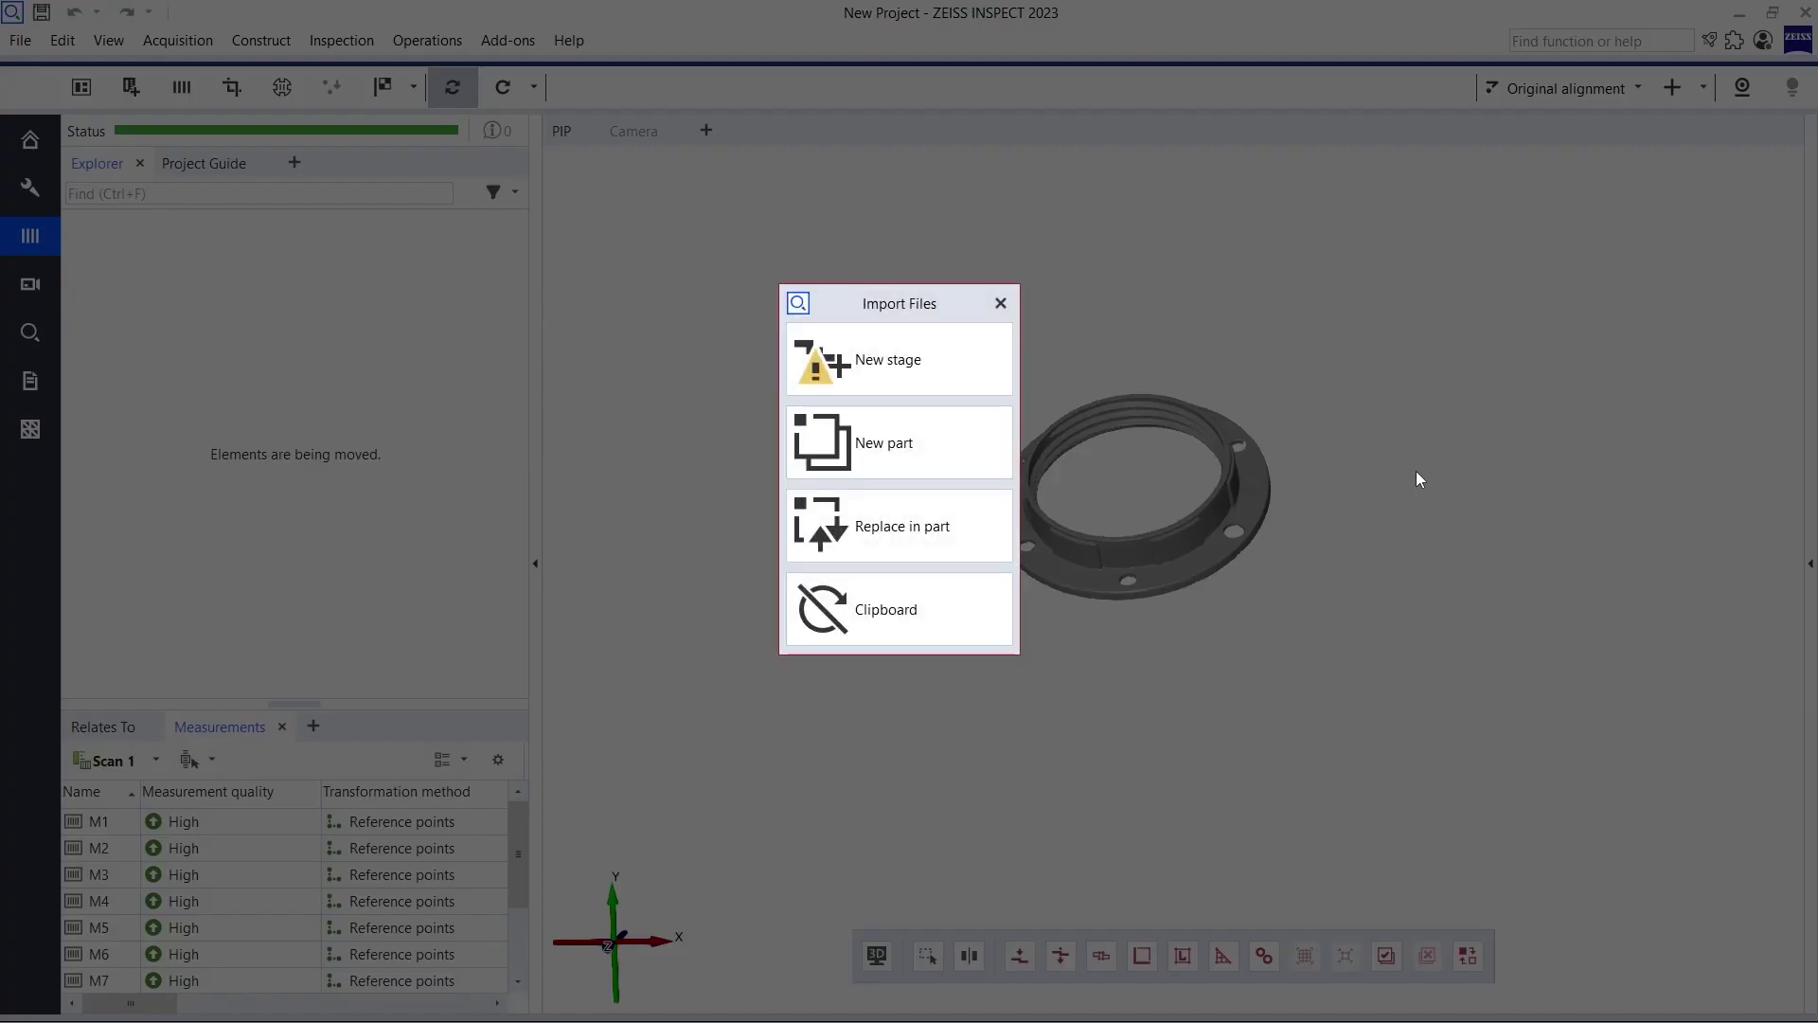
{"action": "left_click", "coordinate": [852, 368]}
- Compare the New Project and Mesh 1 stages by toggling between them
{"action": "left_click", "coordinate": [652, 994]}
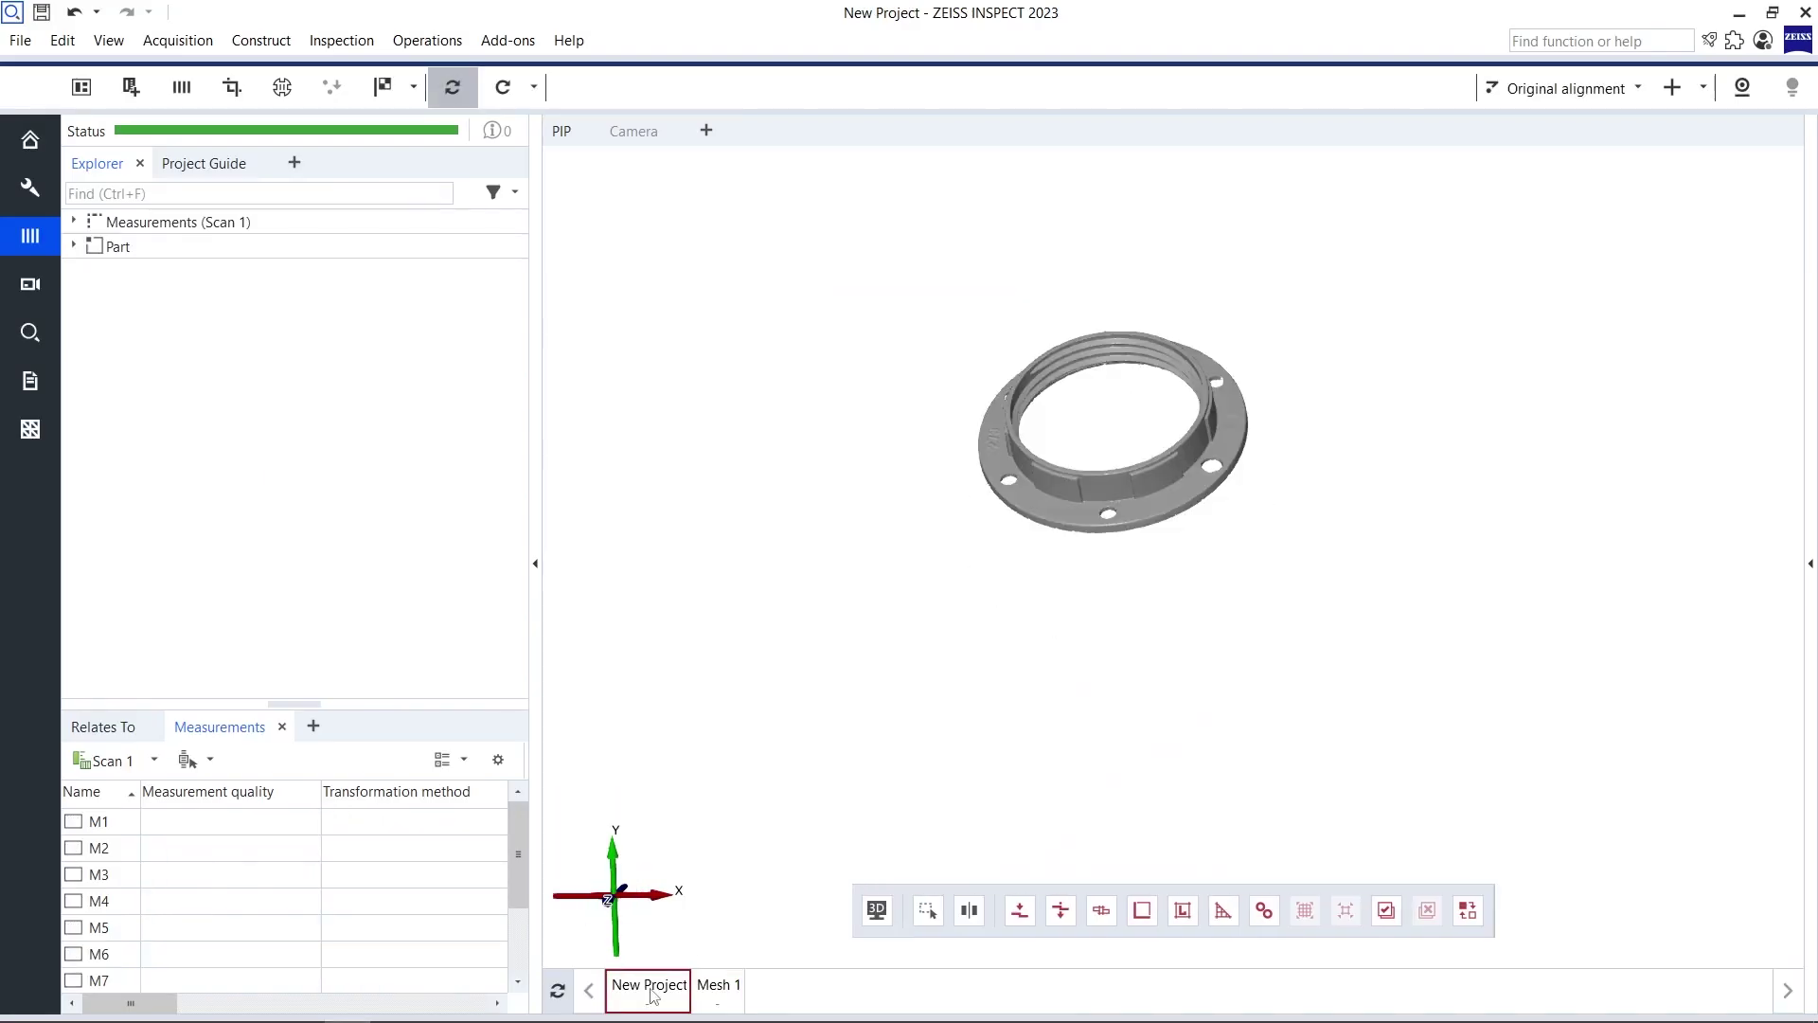
{"action": "left_click", "coordinate": [725, 995]}
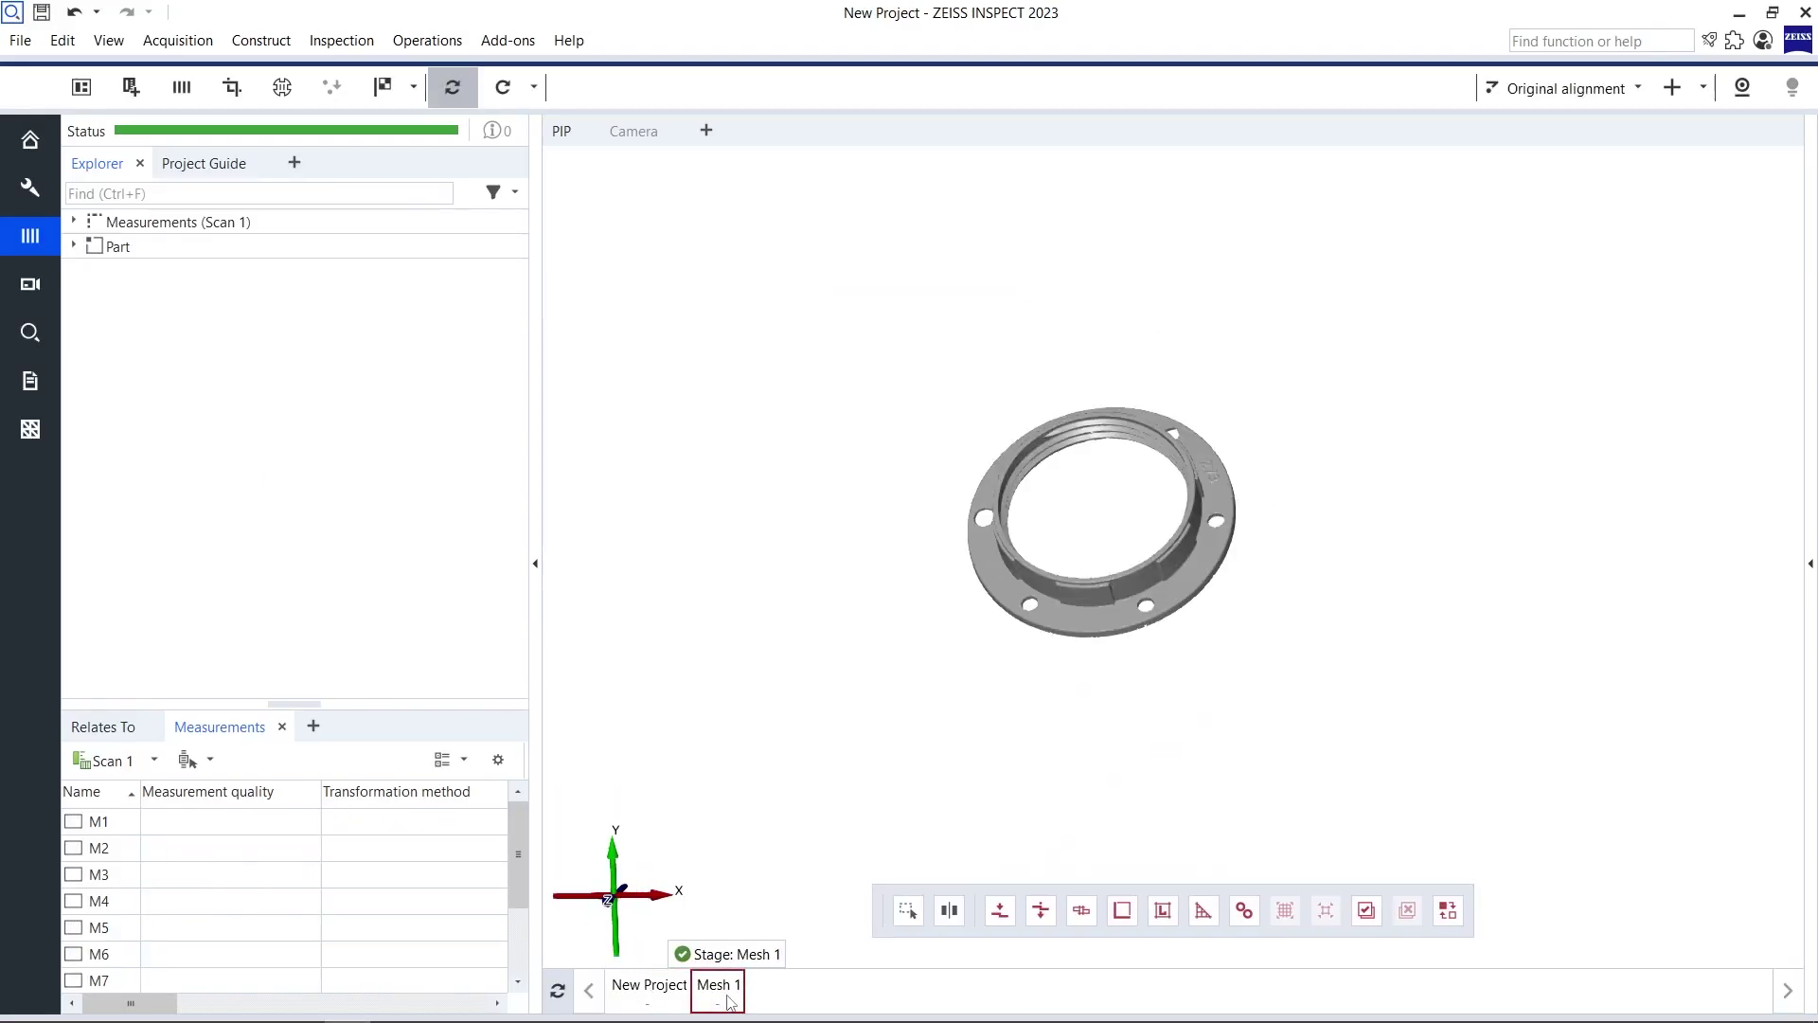
{"action": "left_click", "coordinate": [649, 995]}
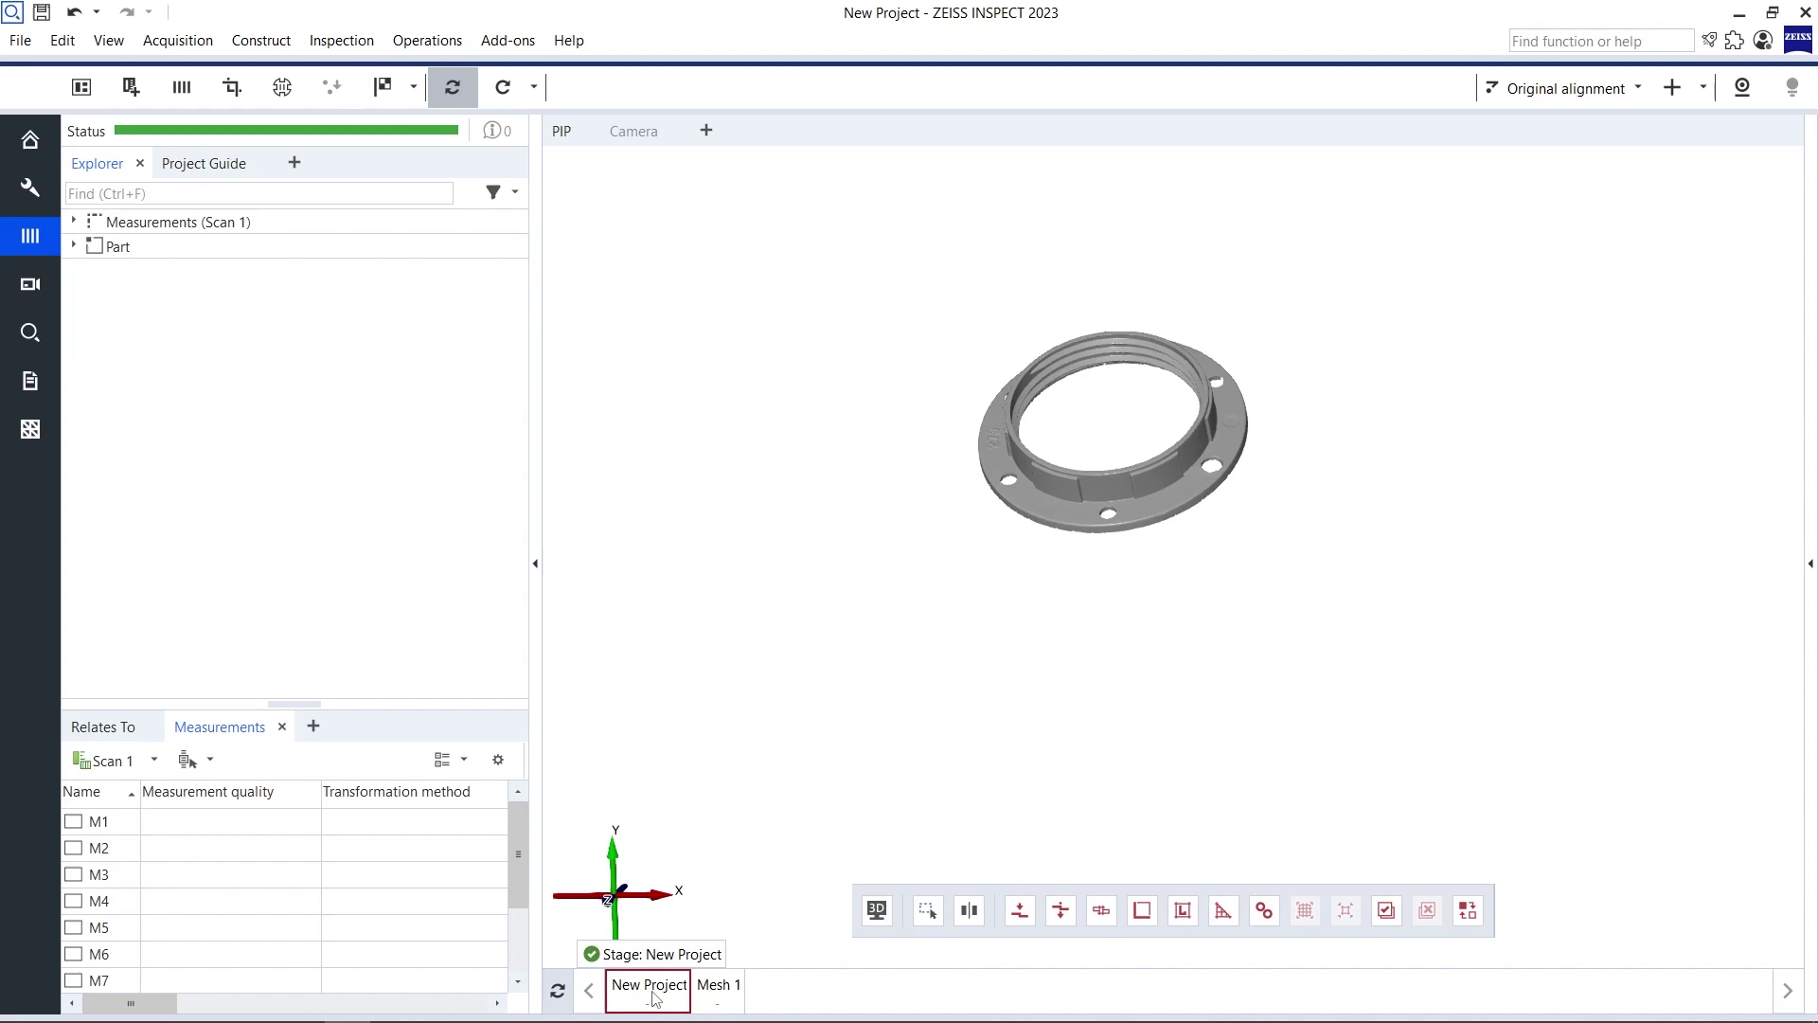
{"action": "left_click", "coordinate": [722, 994]}
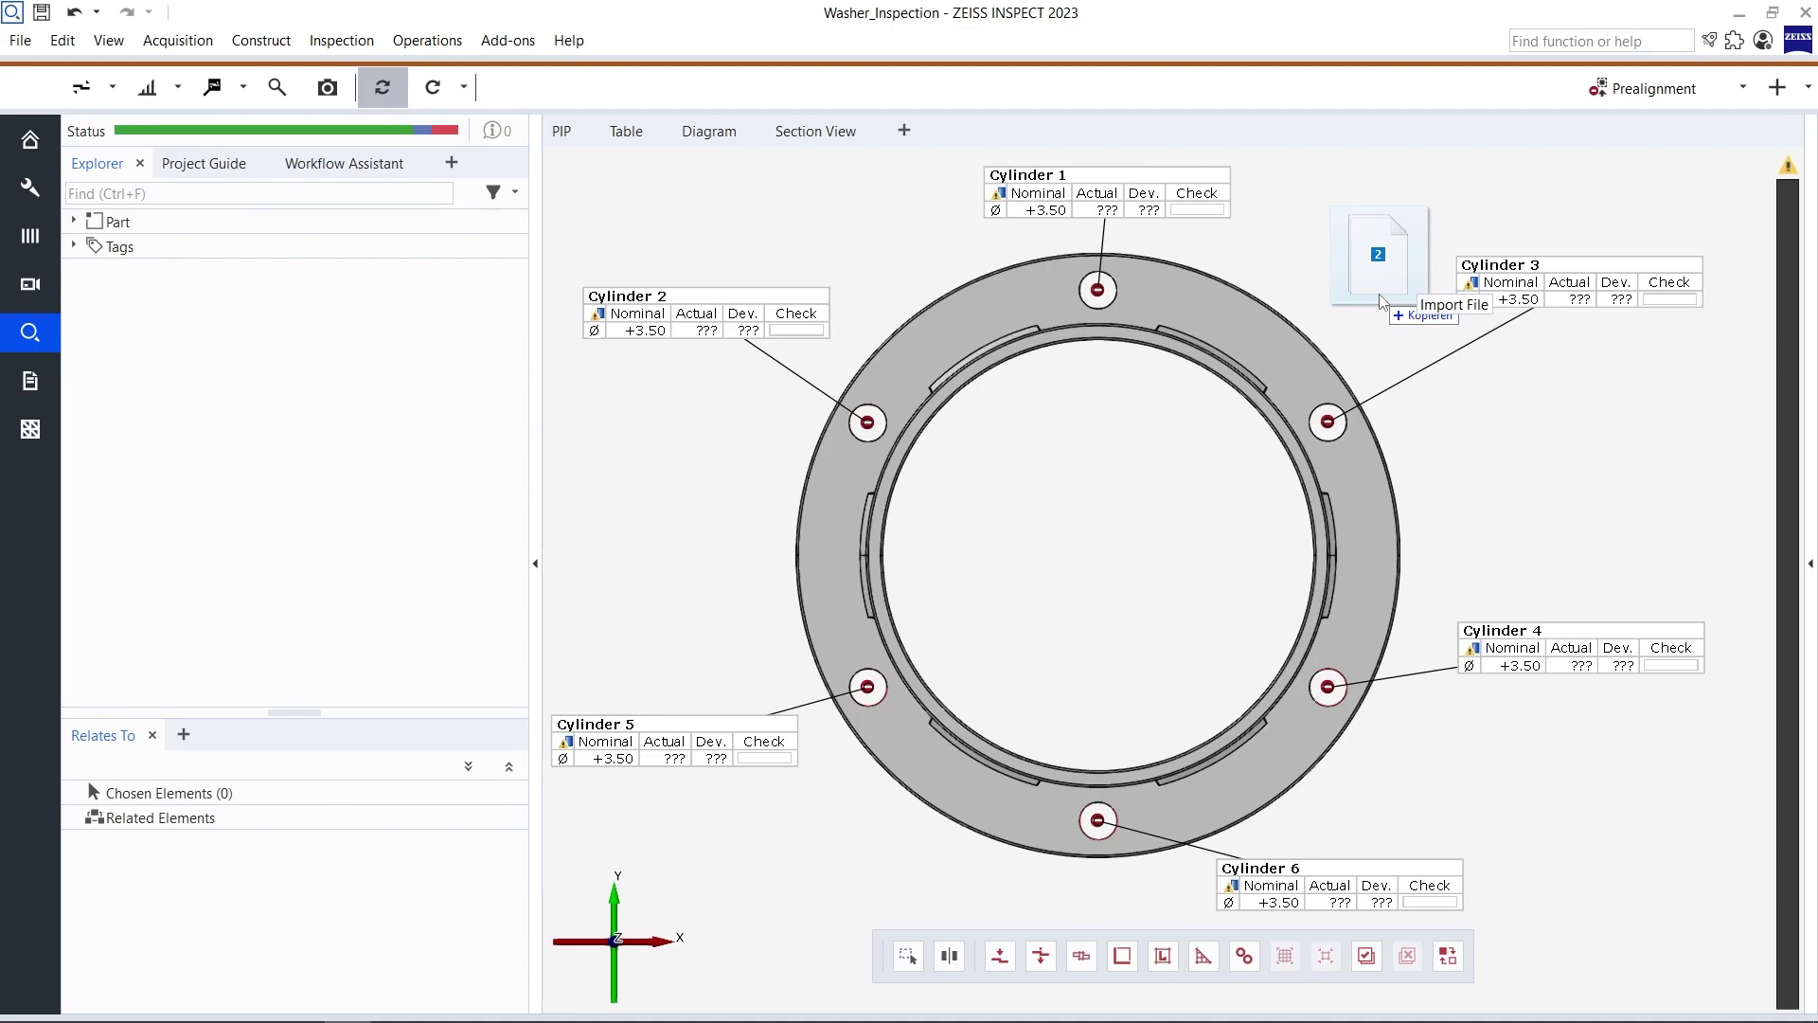
- Import the second mesh as a new stage, restore the SurfaceComparison+Deviations view, and check Cylinders 6 and 3
{"action": "left_click_drag", "start_coordinate": [1381, 301], "coordinate": [1366, 302]}
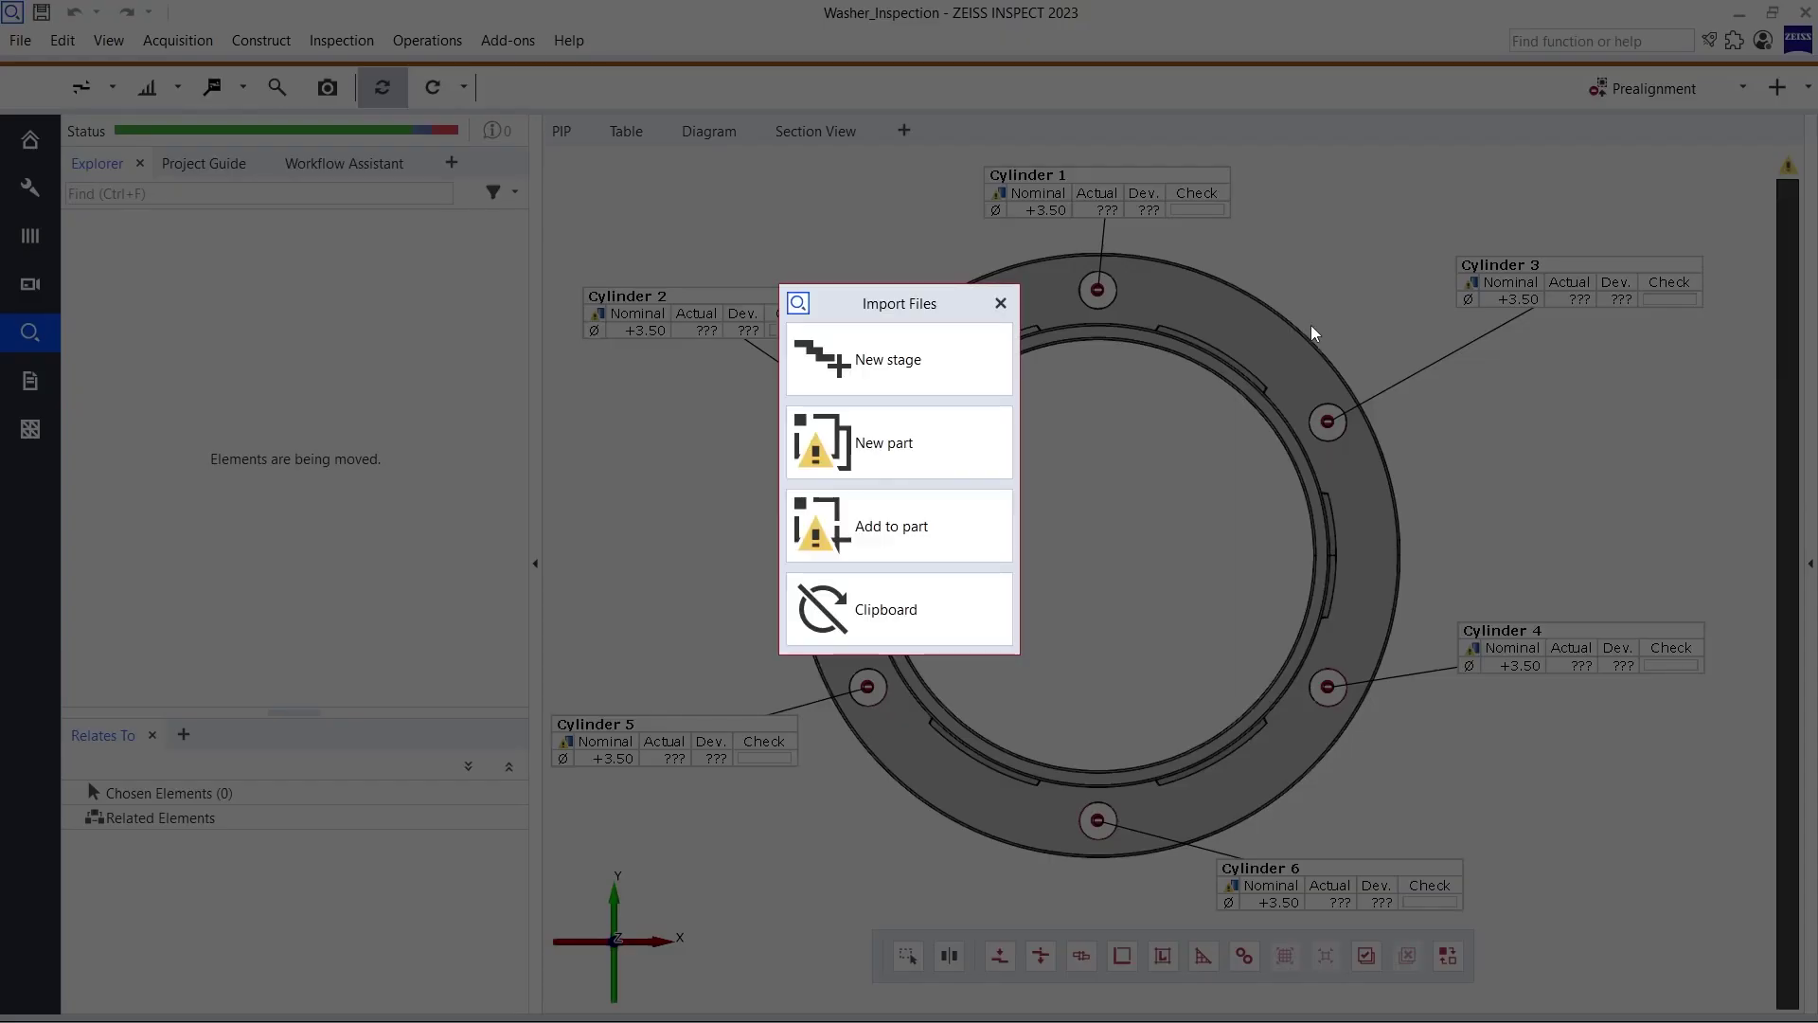
{"action": "left_click", "coordinate": [909, 359]}
{"action": "left_click", "coordinate": [74, 245]}
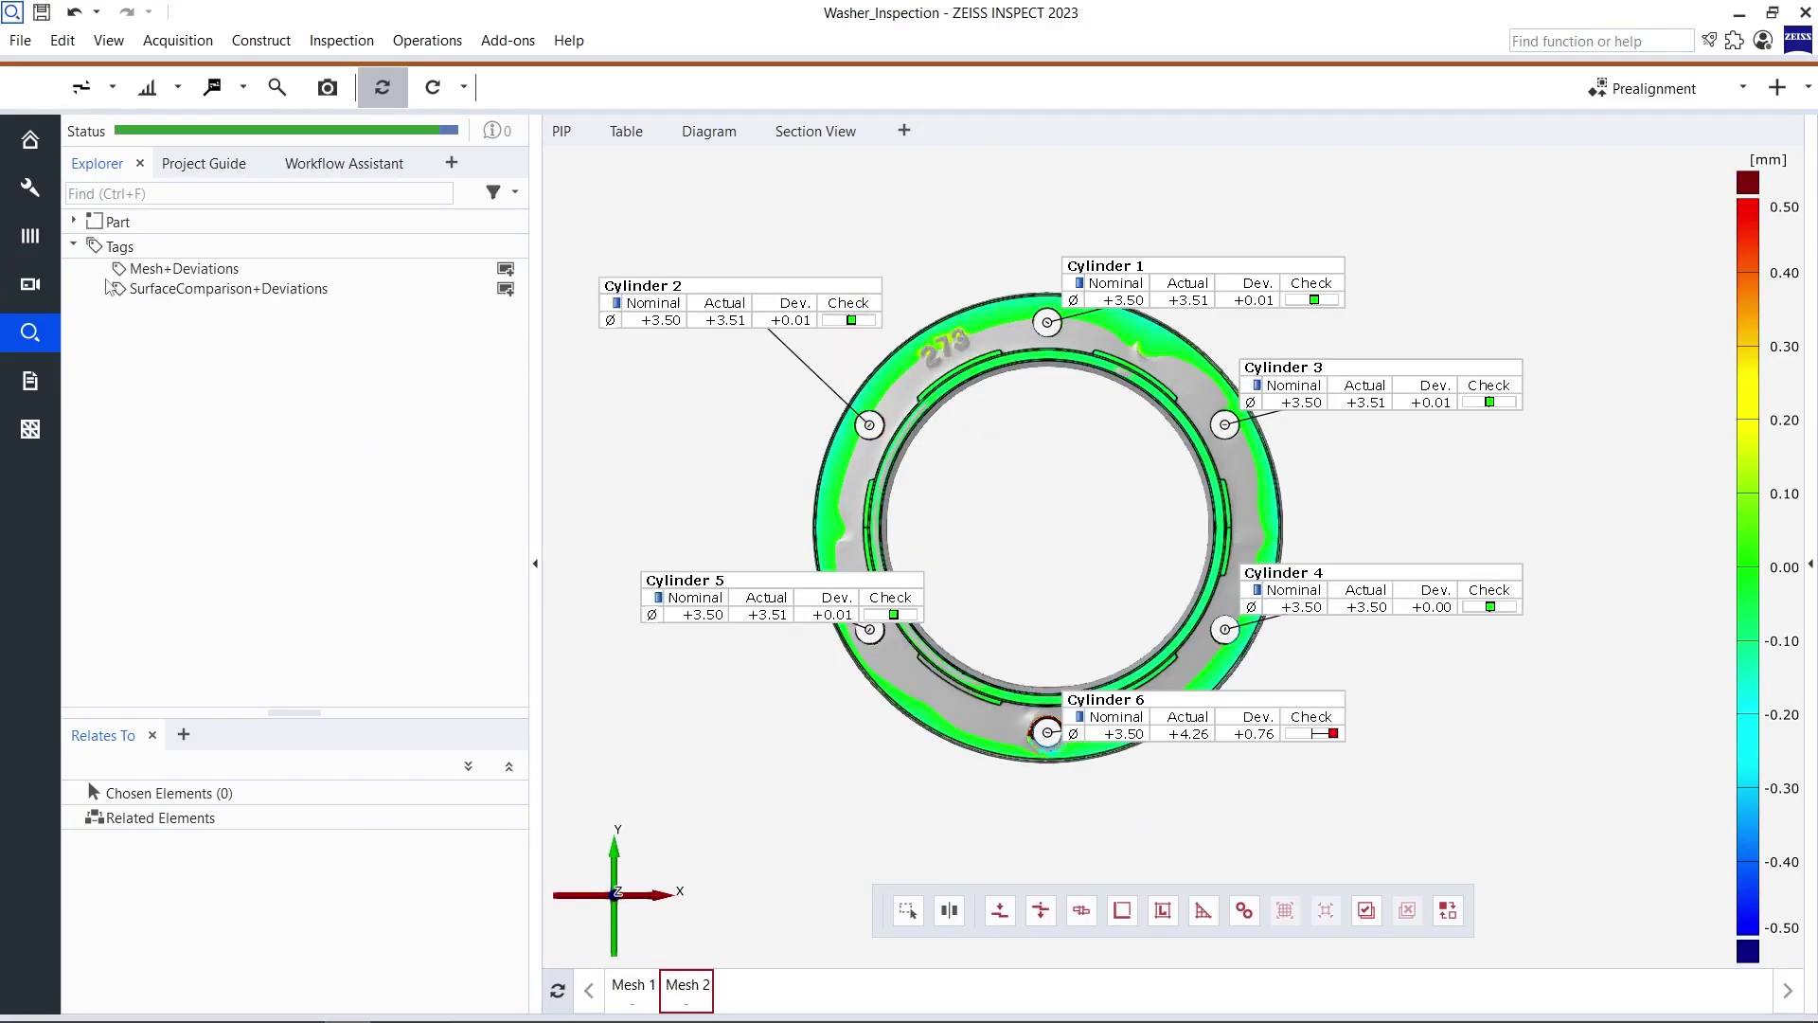
{"action": "left_click_drag", "start_coordinate": [208, 288], "coordinate": [743, 409]}
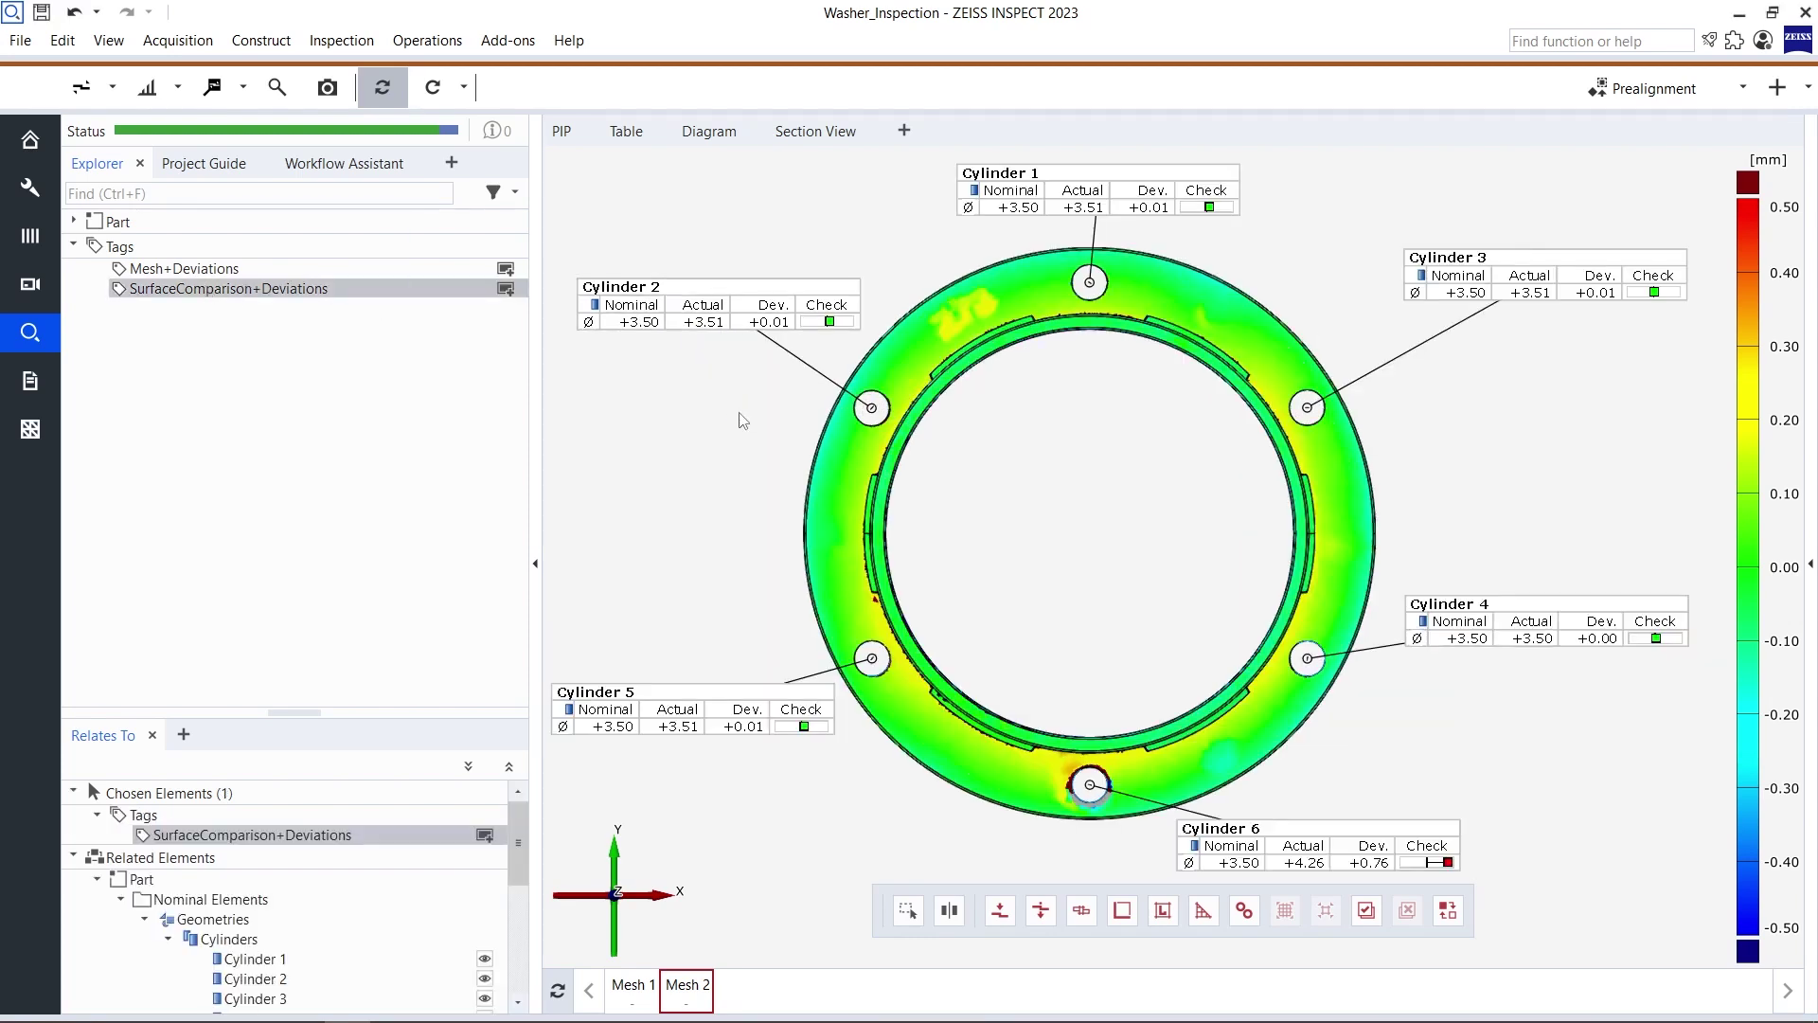
{"action": "left_click", "coordinate": [1371, 835]}
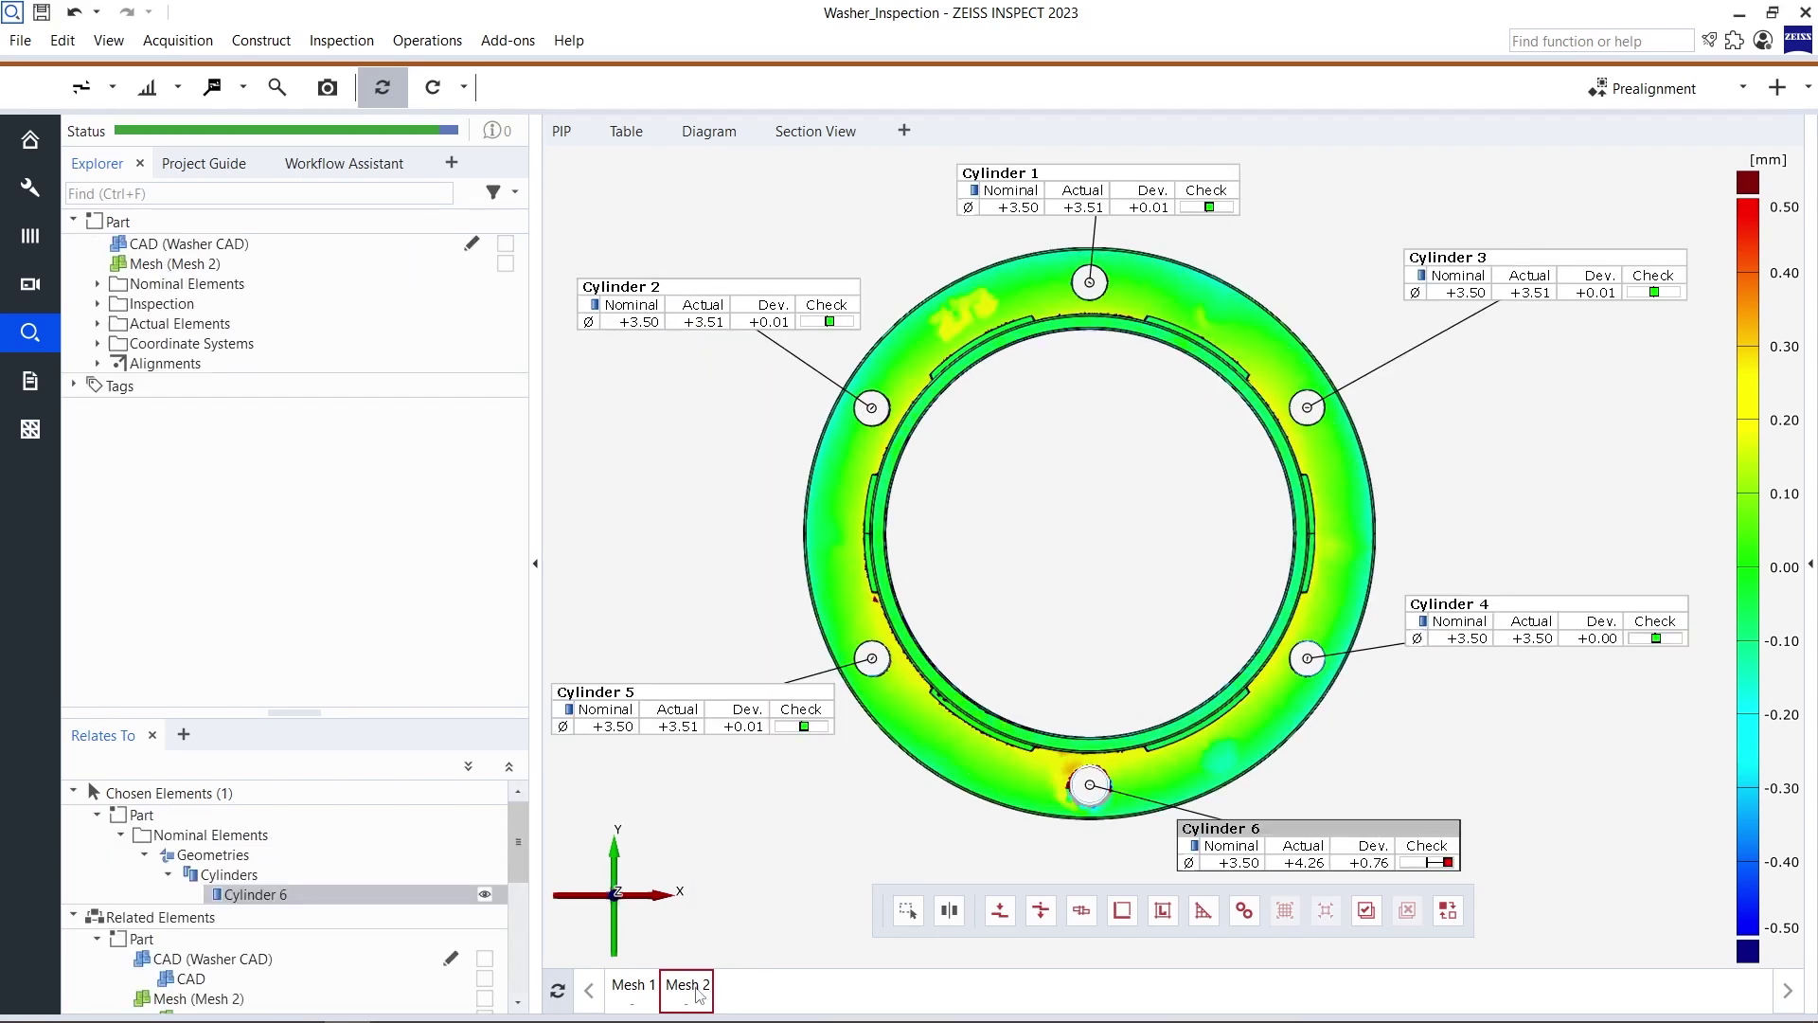
{"action": "left_click", "coordinate": [634, 990]}
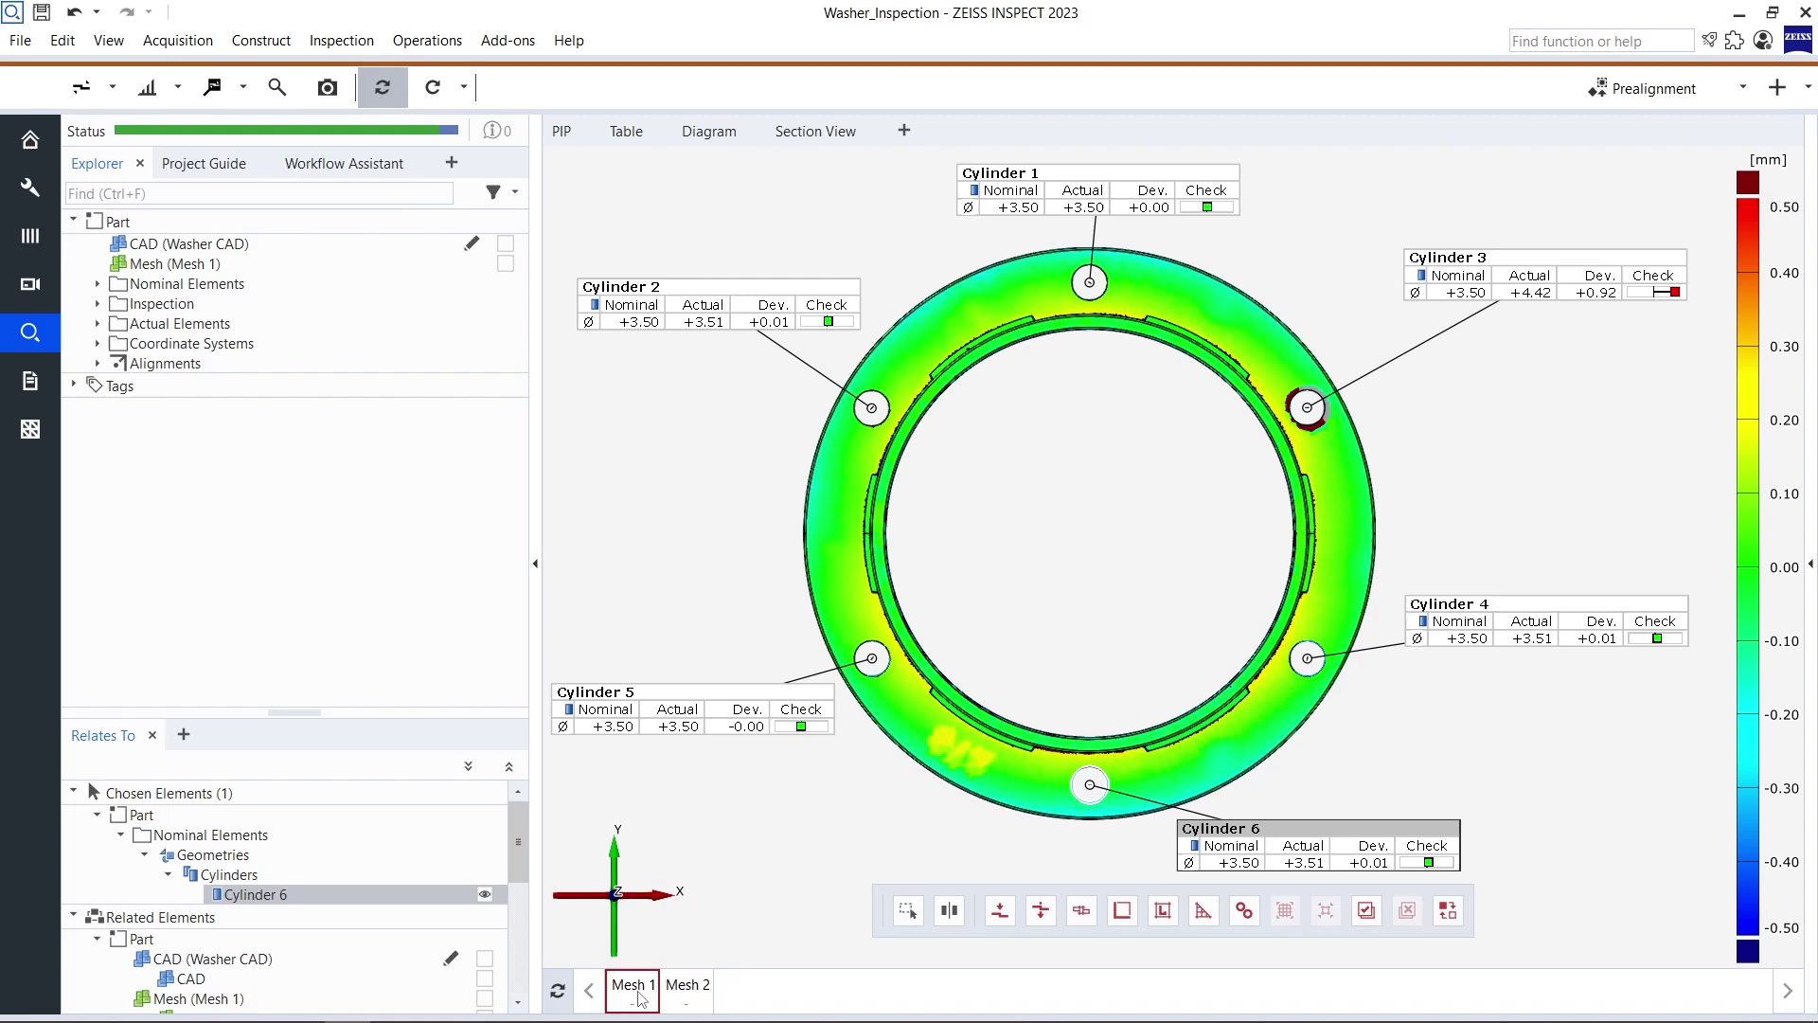
{"action": "left_click", "coordinate": [1586, 259]}
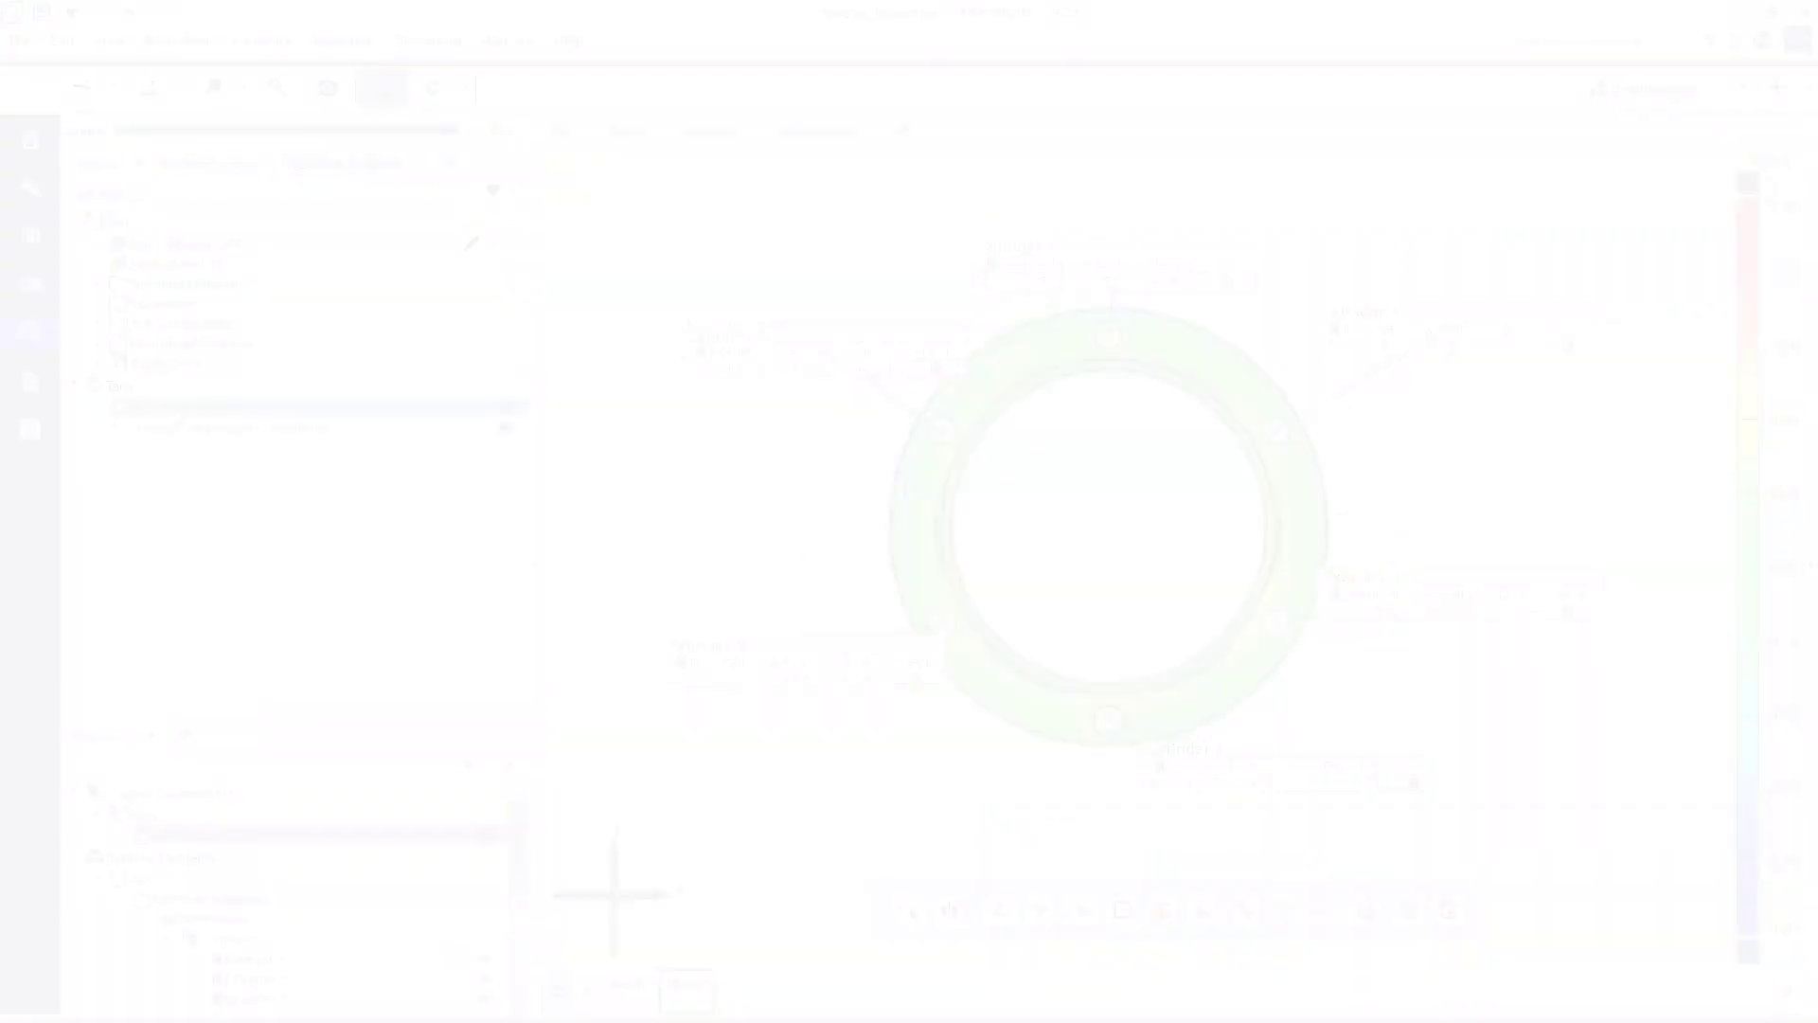
- Restore the Mesh+Deviations view and compare Cylinder 3 between the Mesh 1 and Mesh 2 stages
{"action": "left_click", "coordinate": [179, 408]}
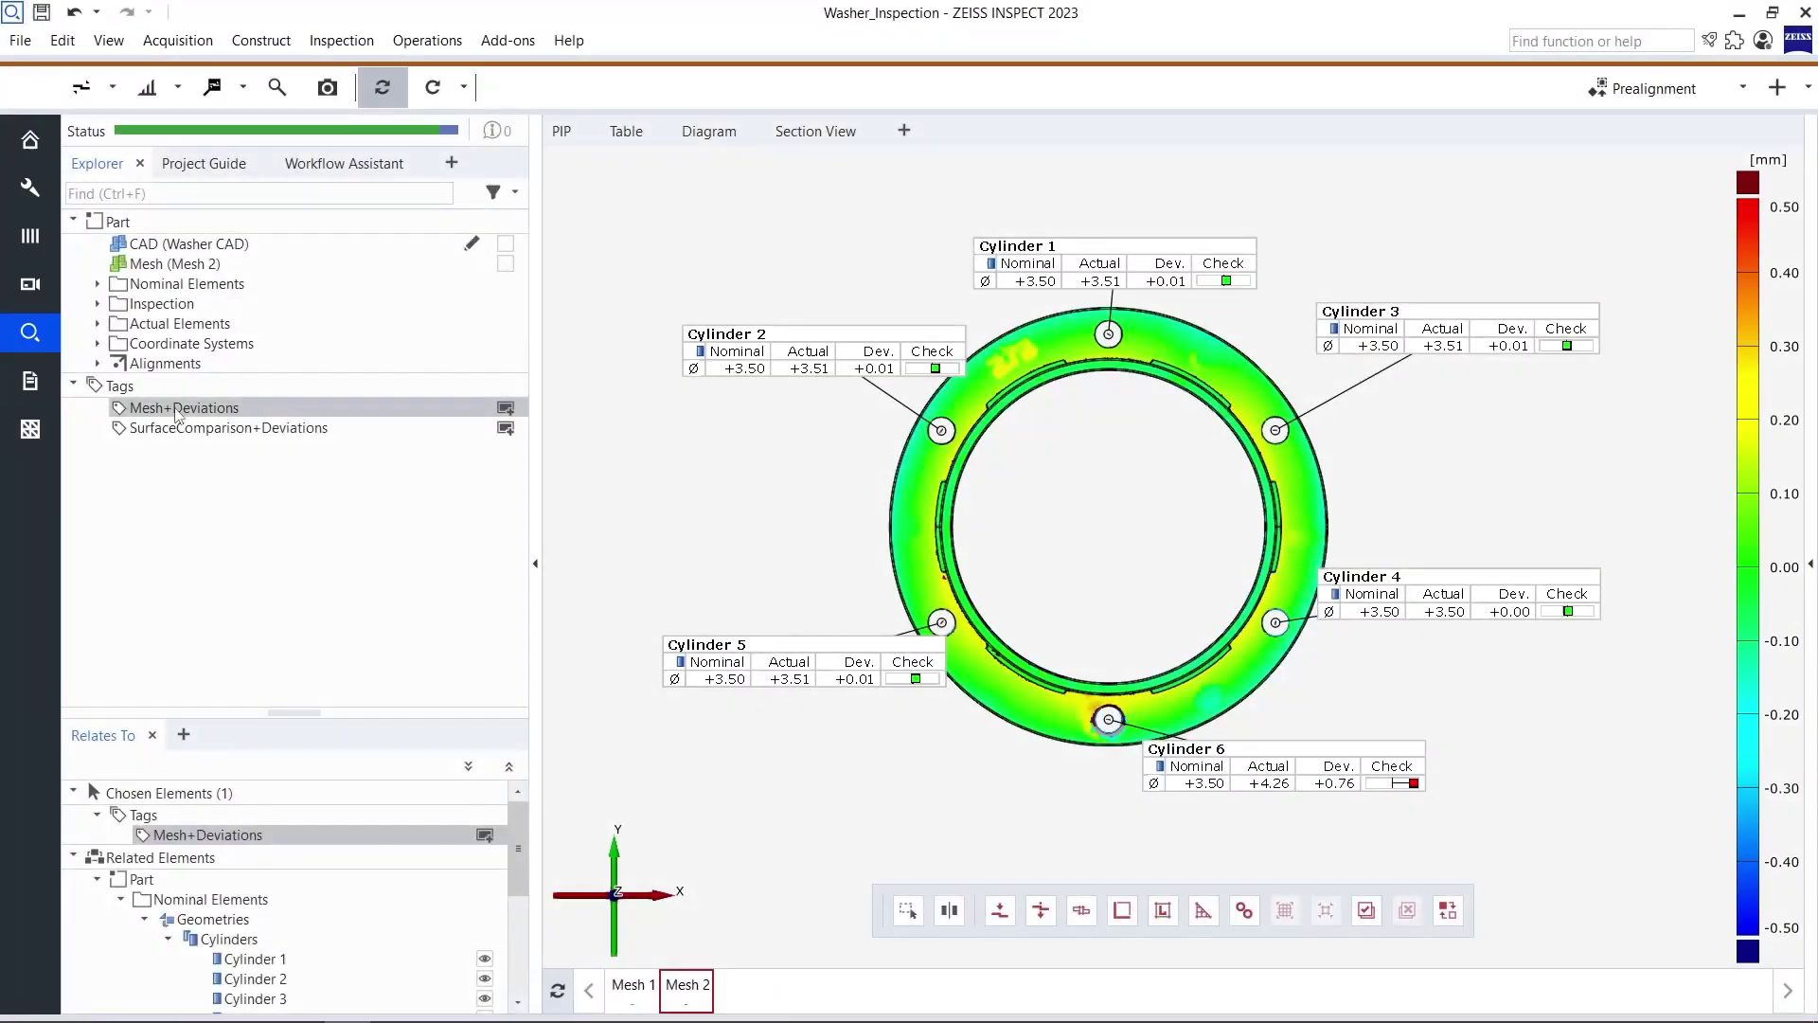
{"action": "left_click_drag", "start_coordinate": [179, 413], "coordinate": [755, 471]}
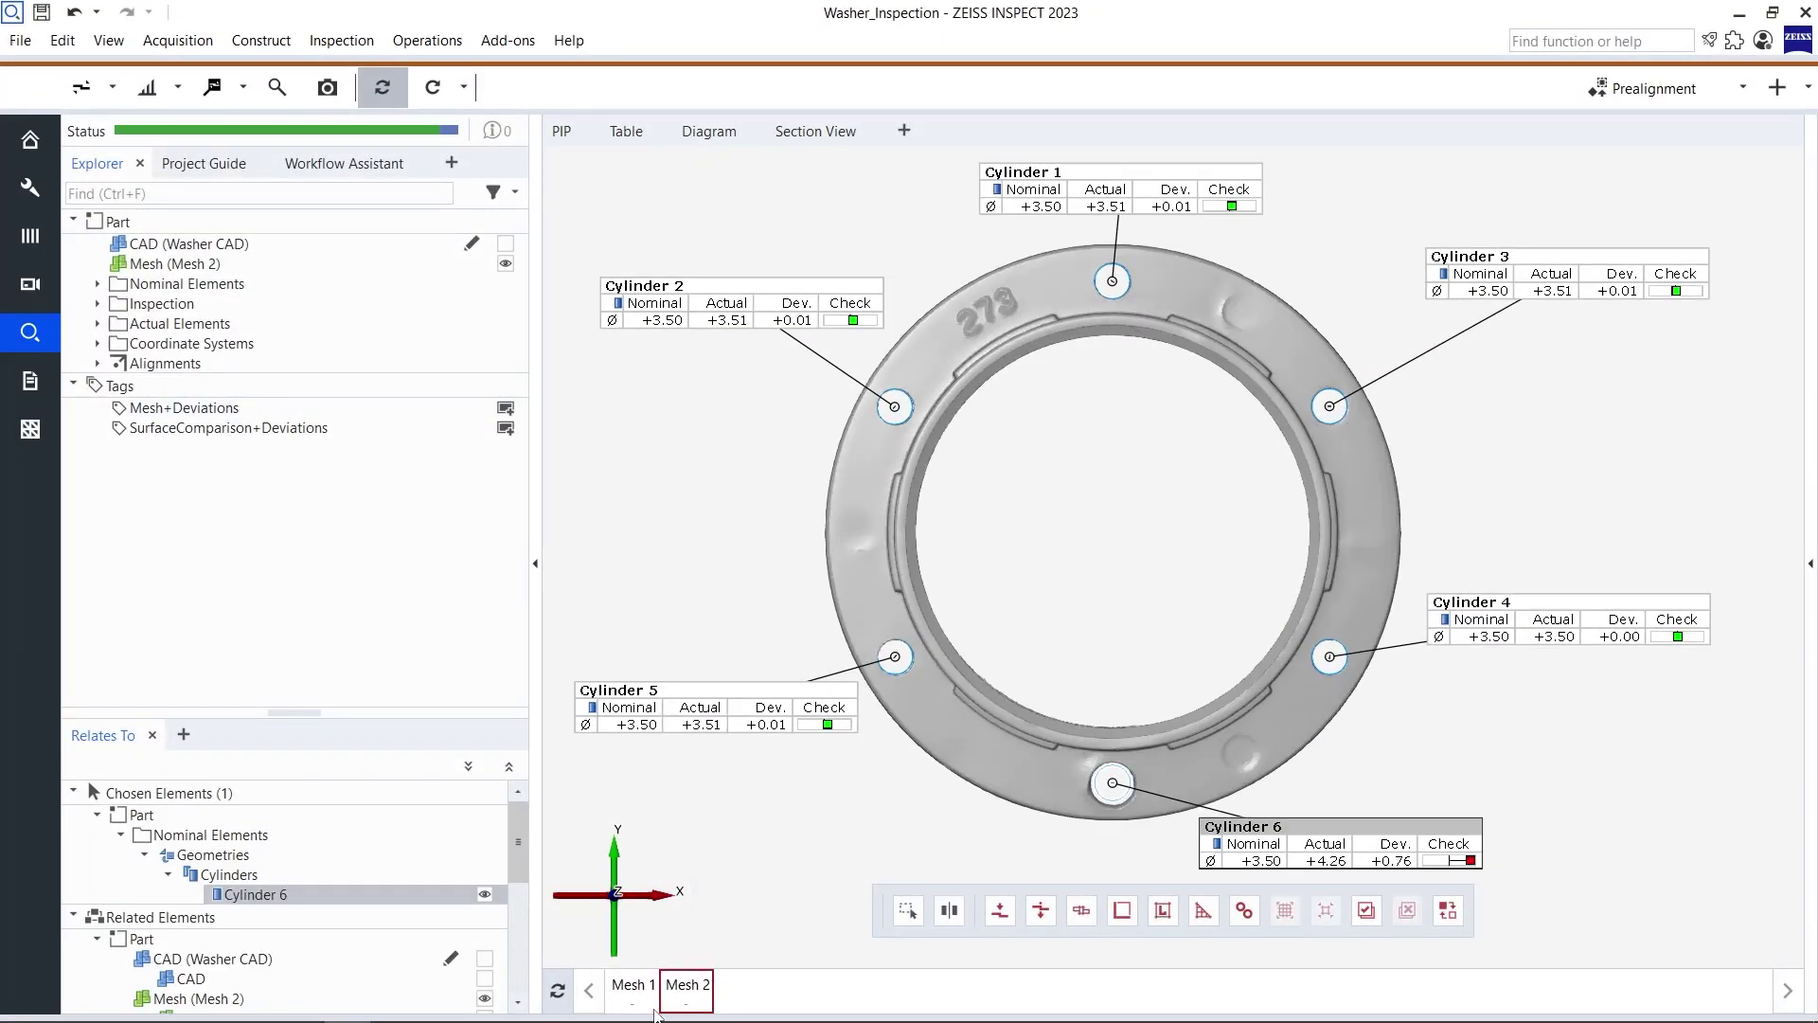
{"action": "left_click", "coordinate": [654, 1010]}
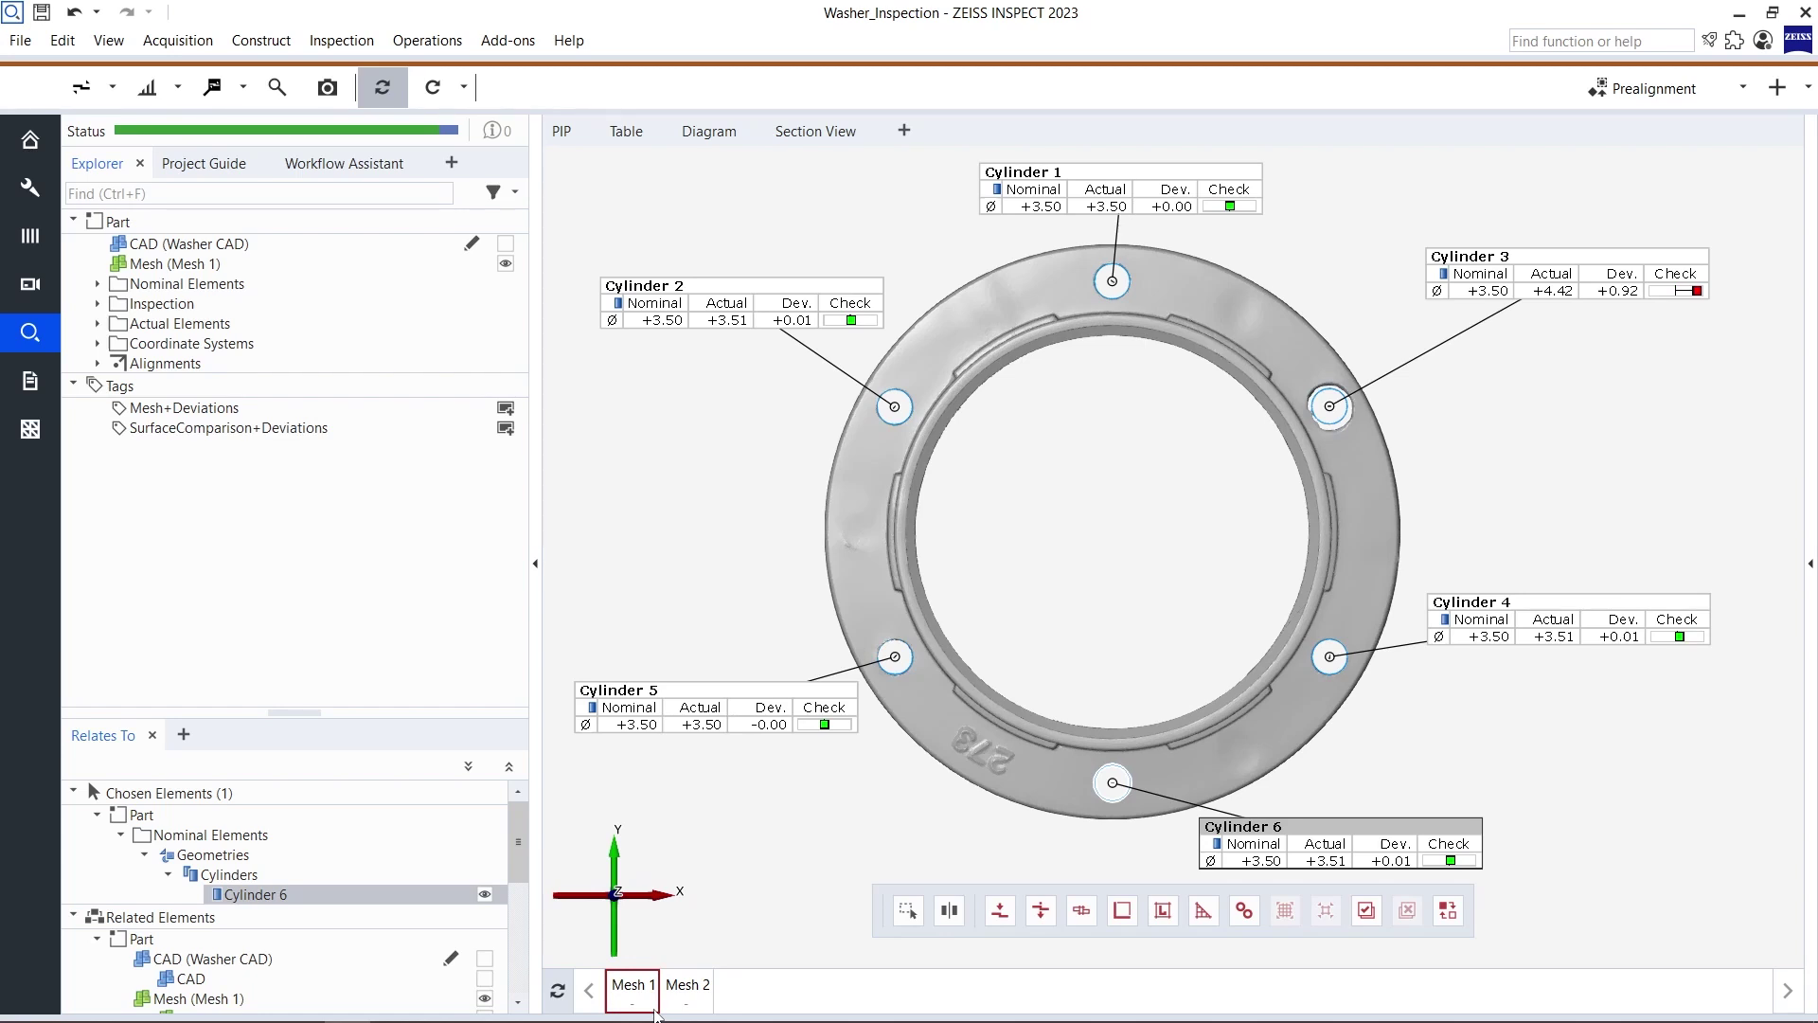
{"action": "left_click", "coordinate": [1582, 259]}
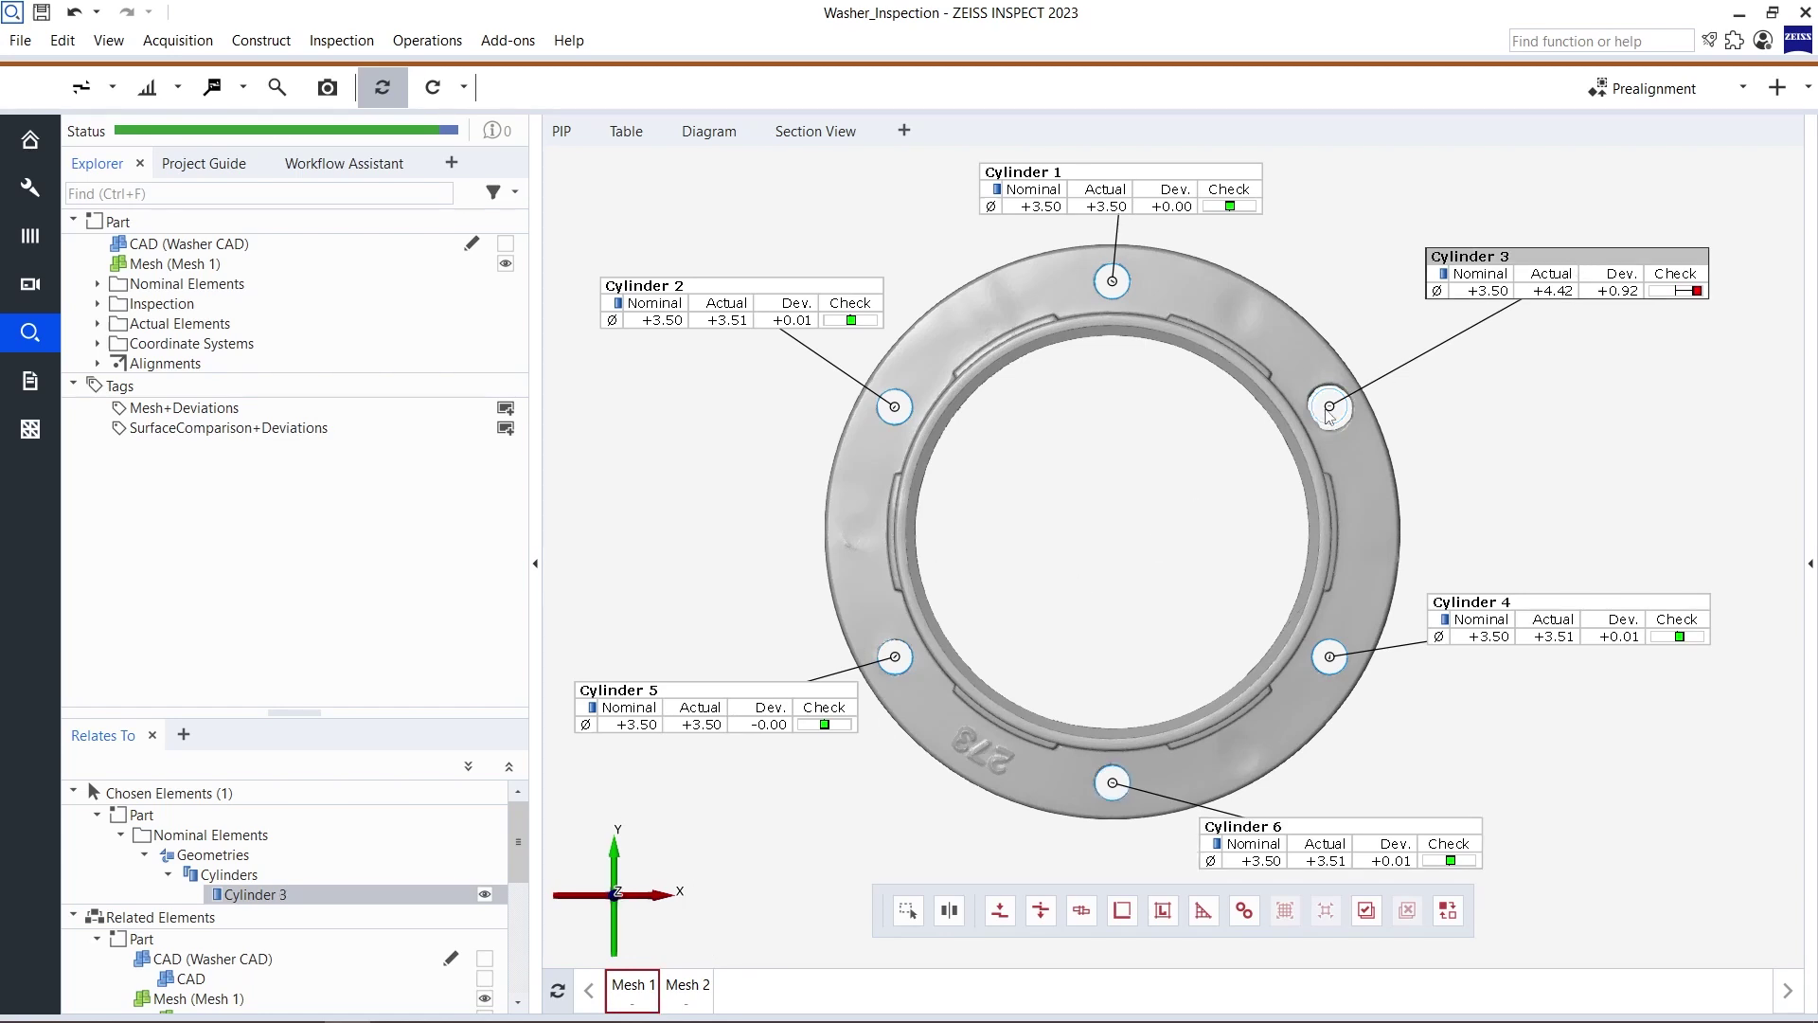
{"action": "scroll", "coordinate": [1344, 419], "scroll_direction": "up", "scroll_amount": 5}
{"action": "scroll", "coordinate": [1344, 415], "scroll_direction": "down", "scroll_amount": 5}
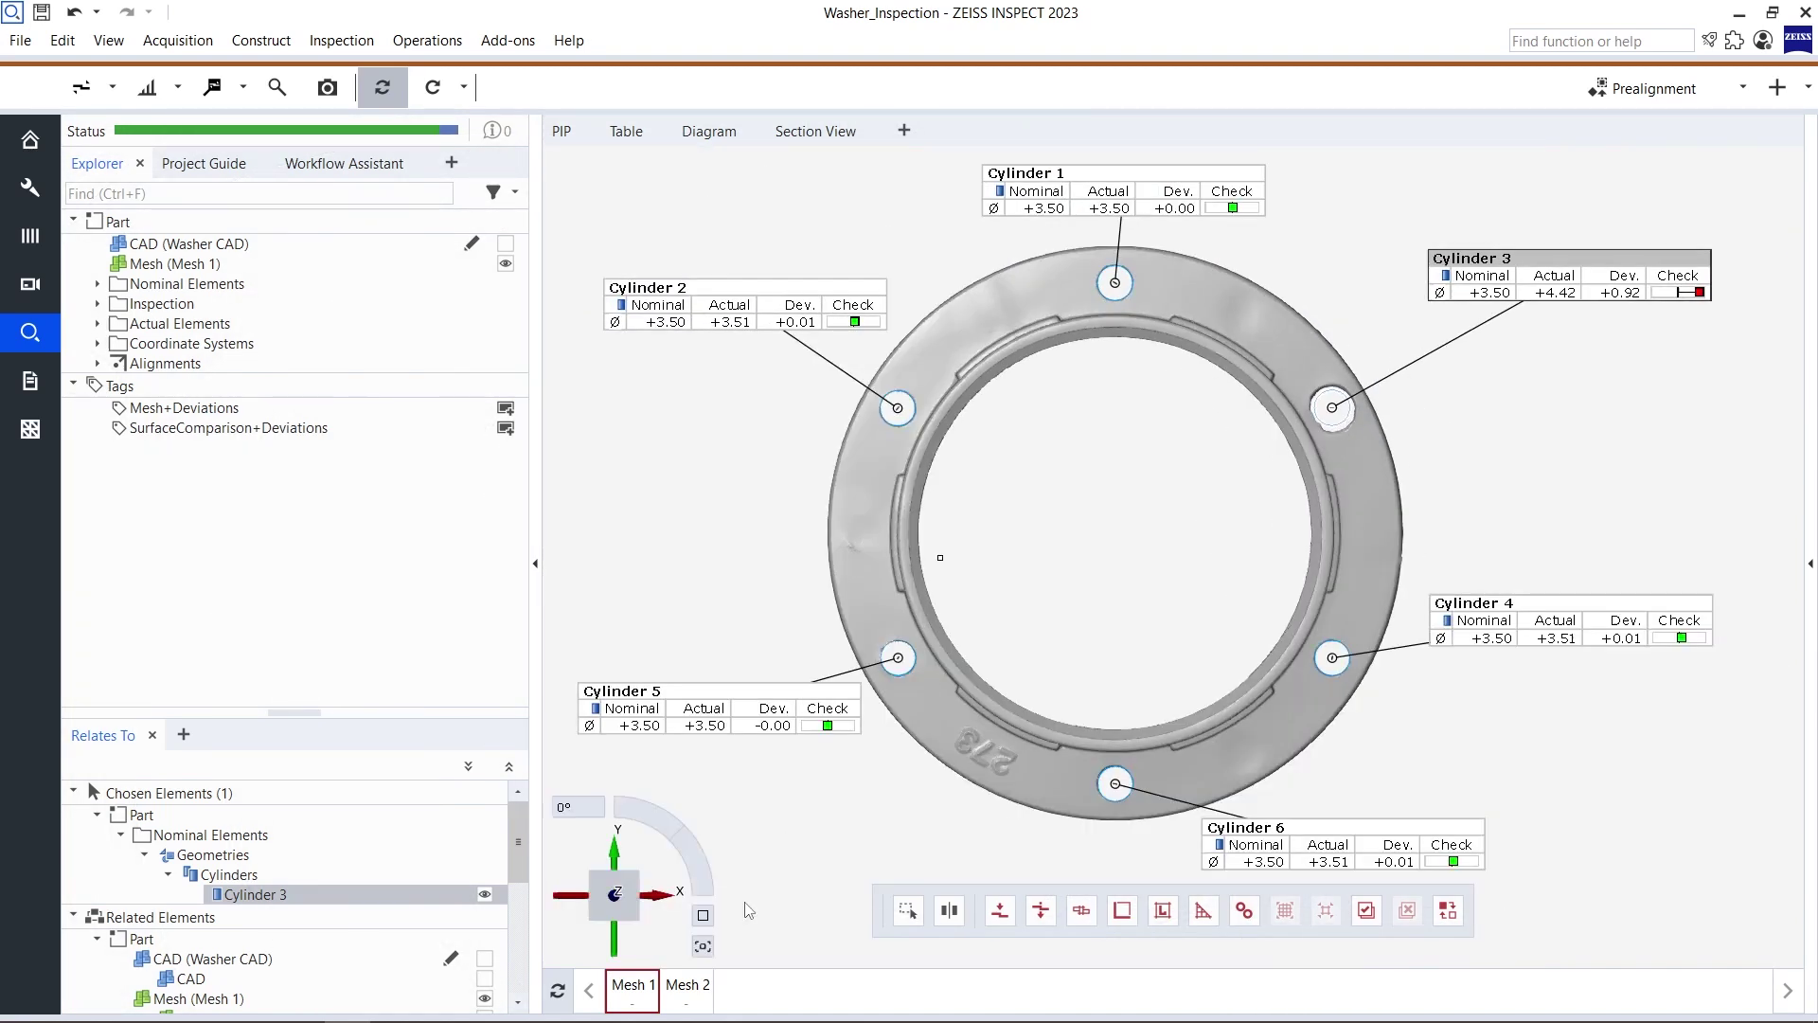
{"action": "left_click", "coordinate": [687, 984]}
- Import Reference Points.refxml as a nominal discrete point cloud and add it to the part
{"action": "left_click", "coordinate": [1284, 830]}
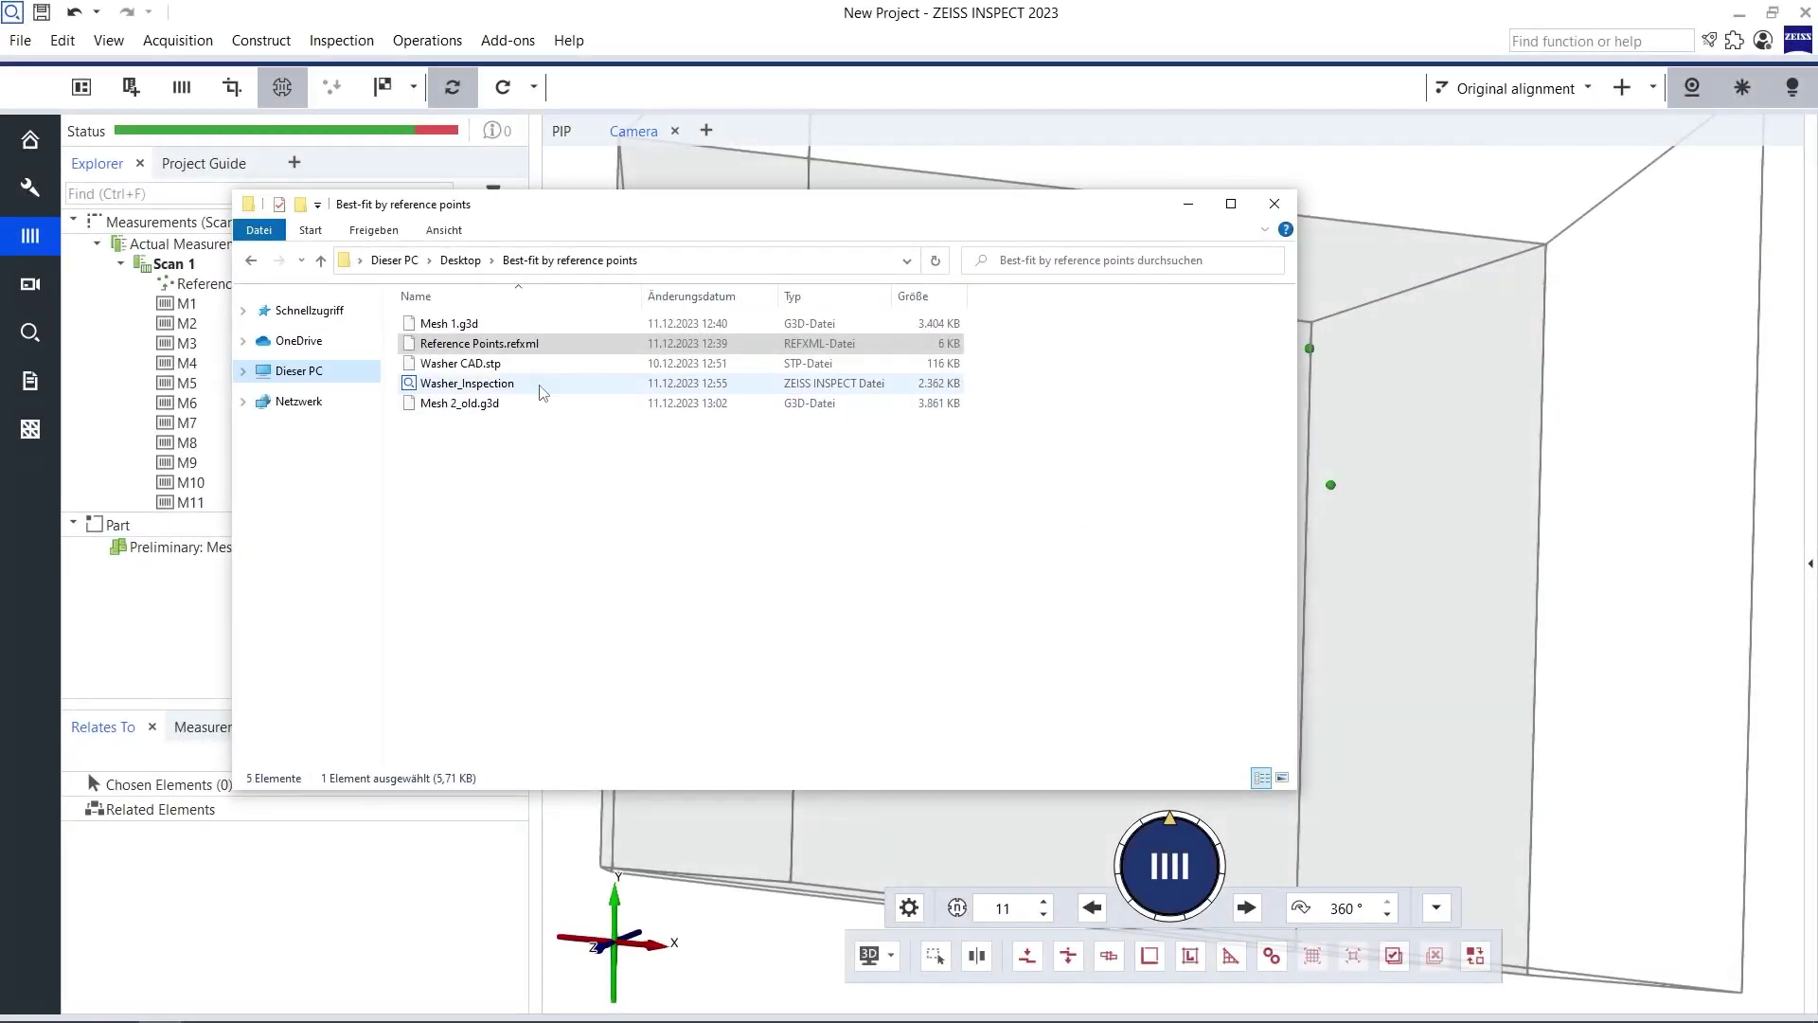
{"action": "left_click_drag", "start_coordinate": [518, 353], "coordinate": [1486, 412]}
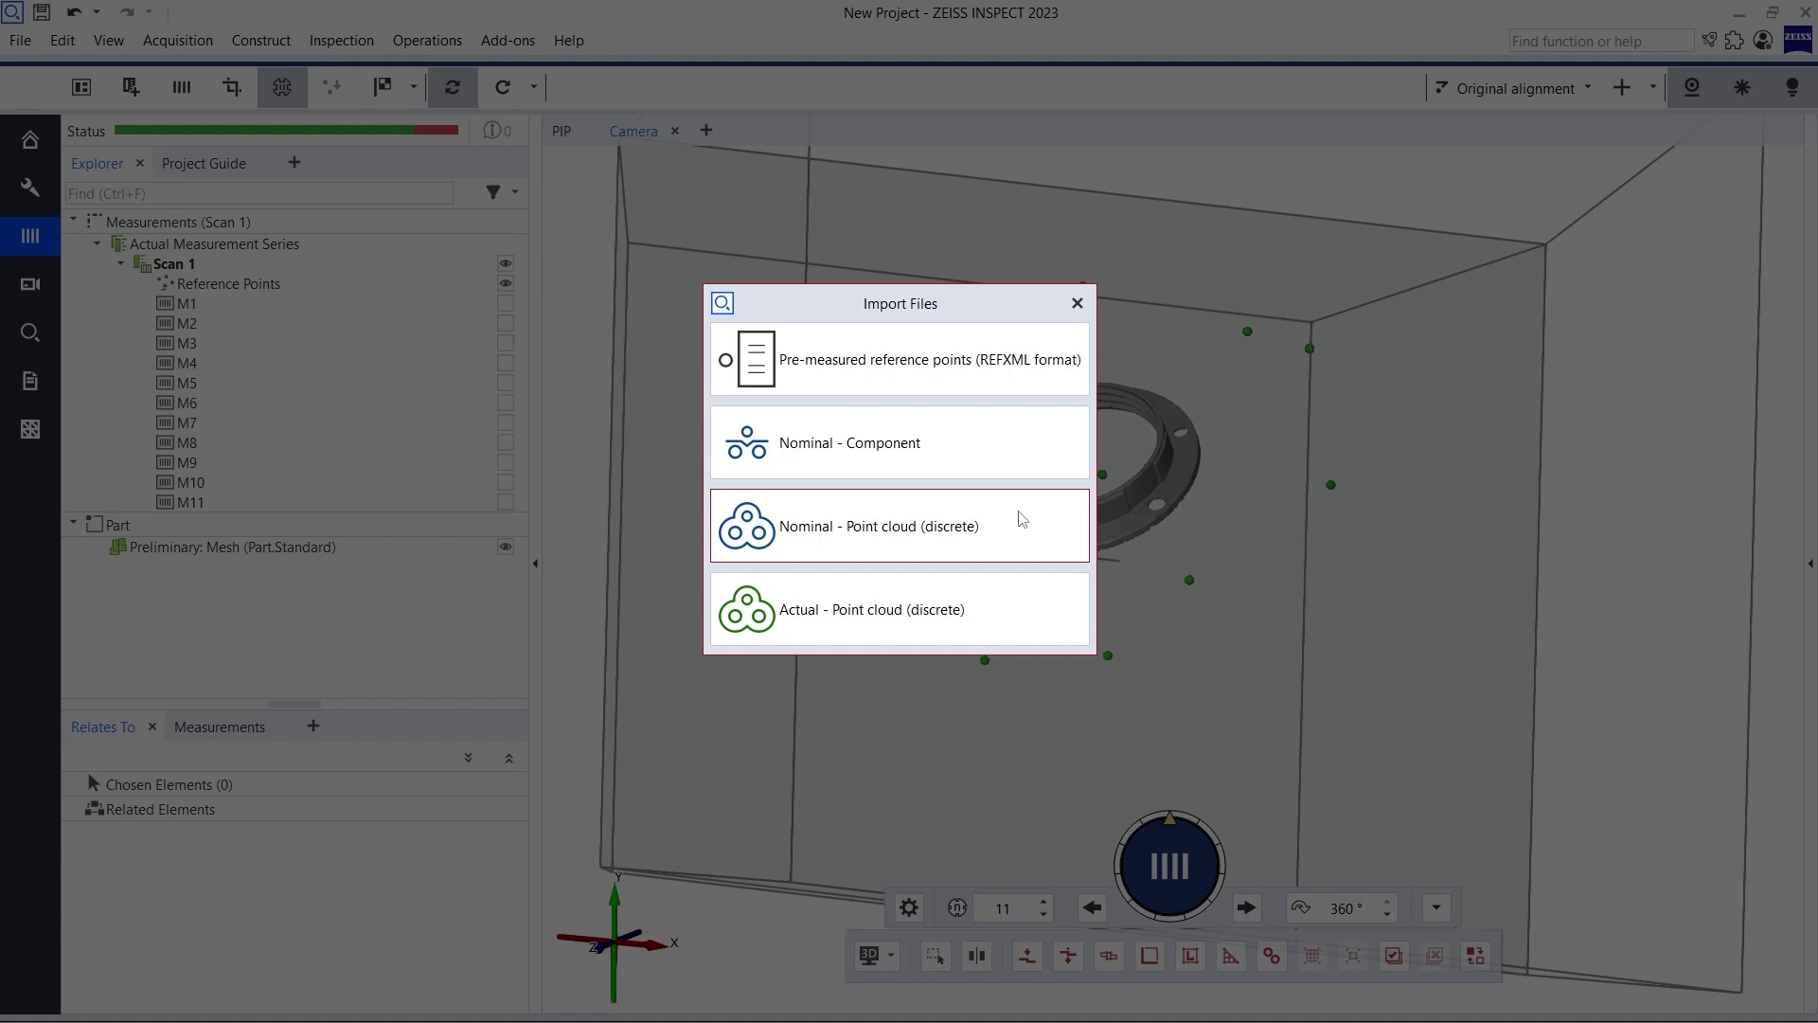
{"action": "left_click", "coordinate": [1022, 519]}
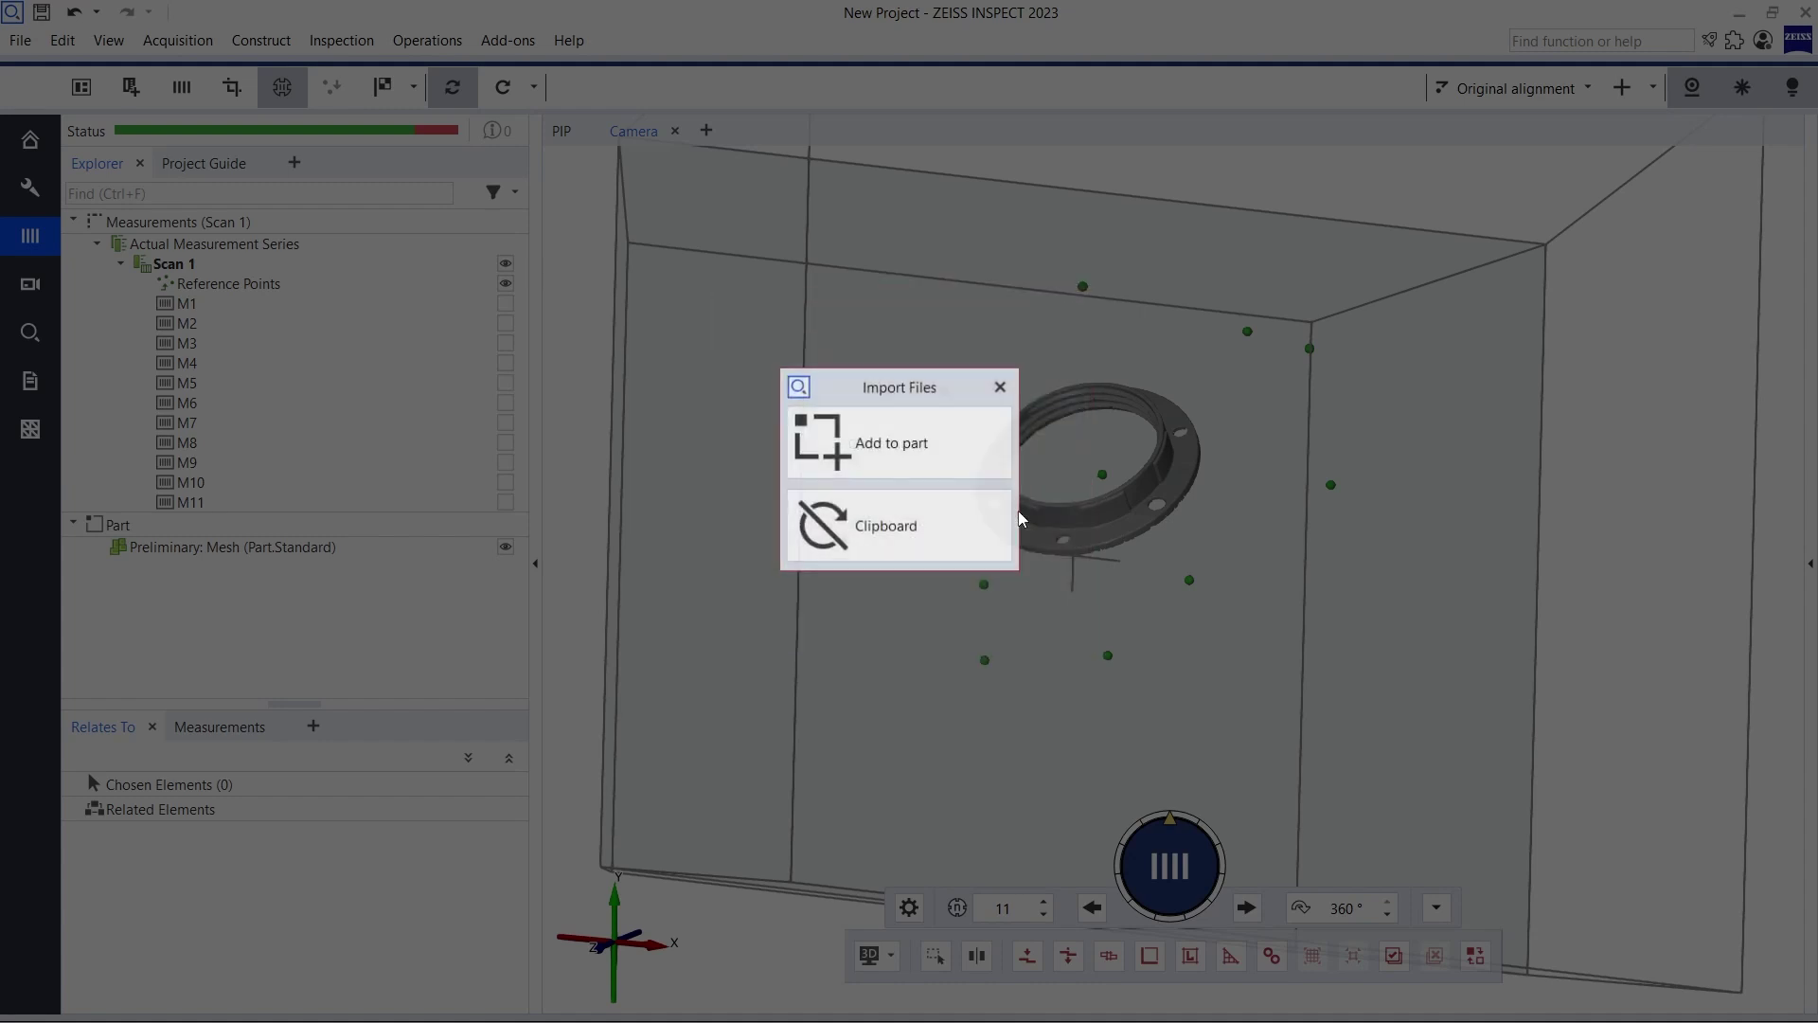
{"action": "left_click", "coordinate": [974, 456]}
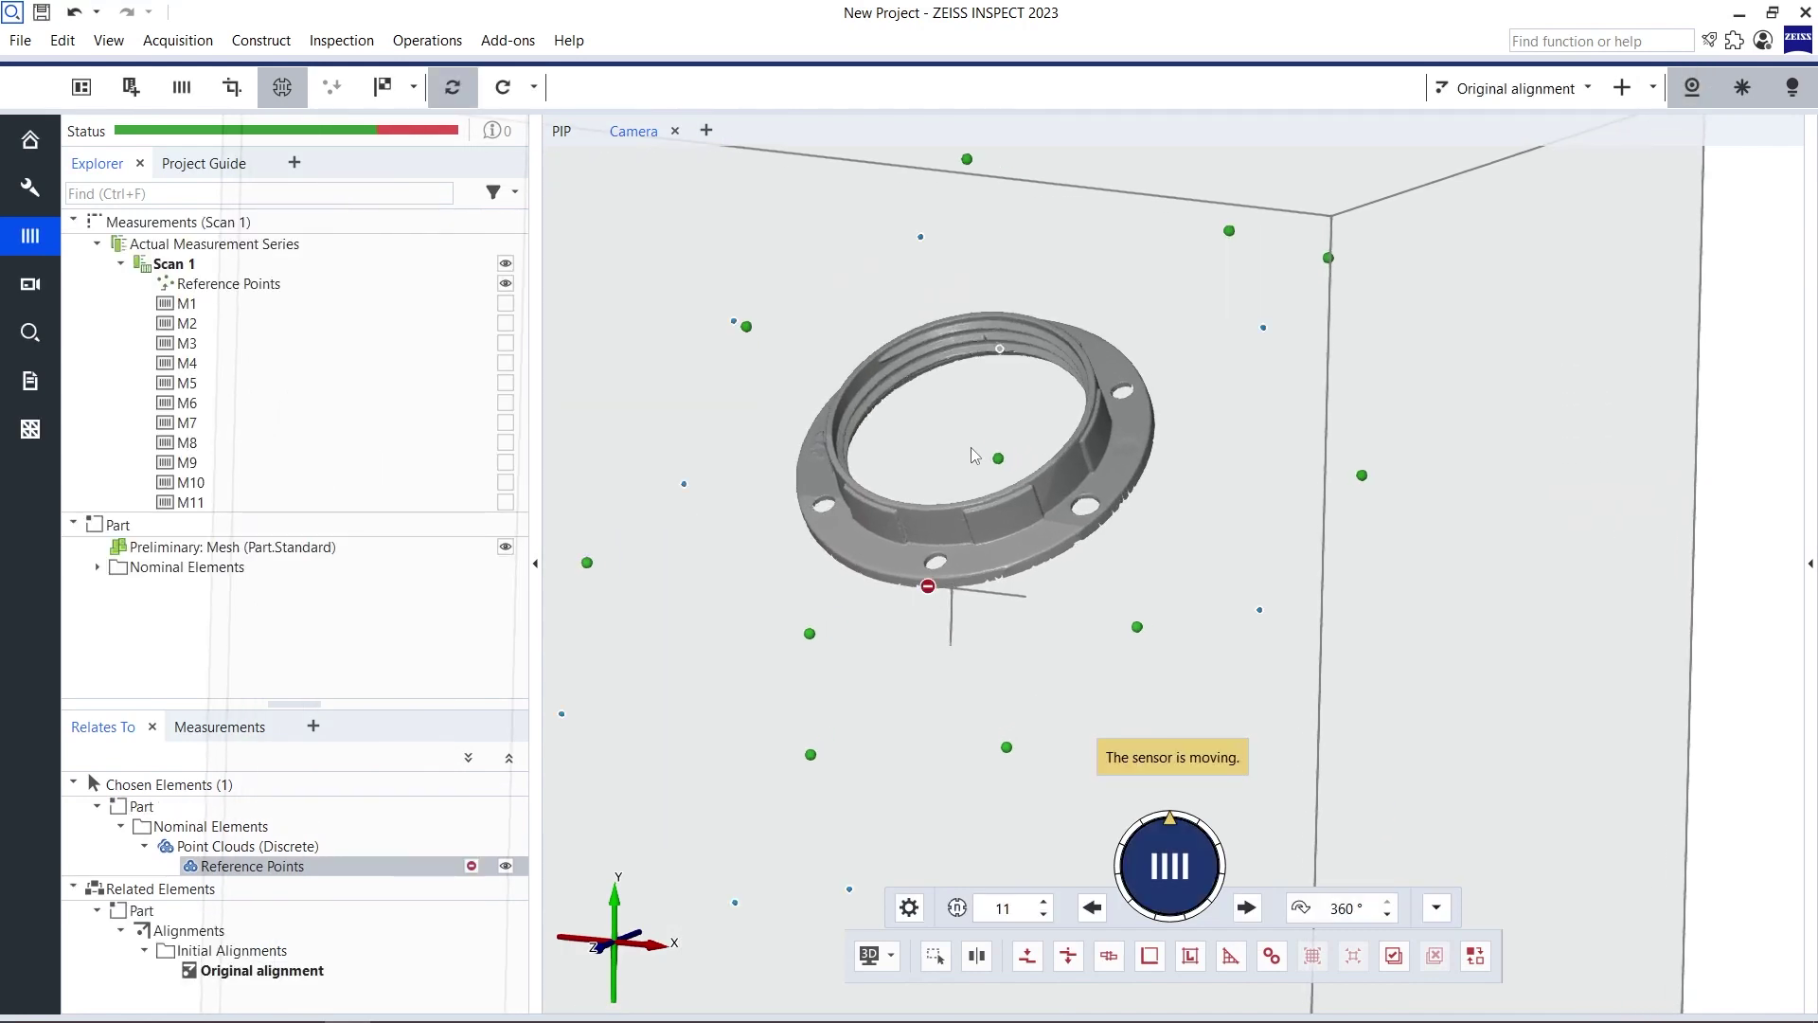
- Set the nominal Reference Points cloud to No Measuring Principle, then show Scan 1's reference points
{"action": "left_click", "coordinate": [97, 568]}
{"action": "left_click", "coordinate": [121, 586]}
{"action": "right_click", "coordinate": [291, 613]}
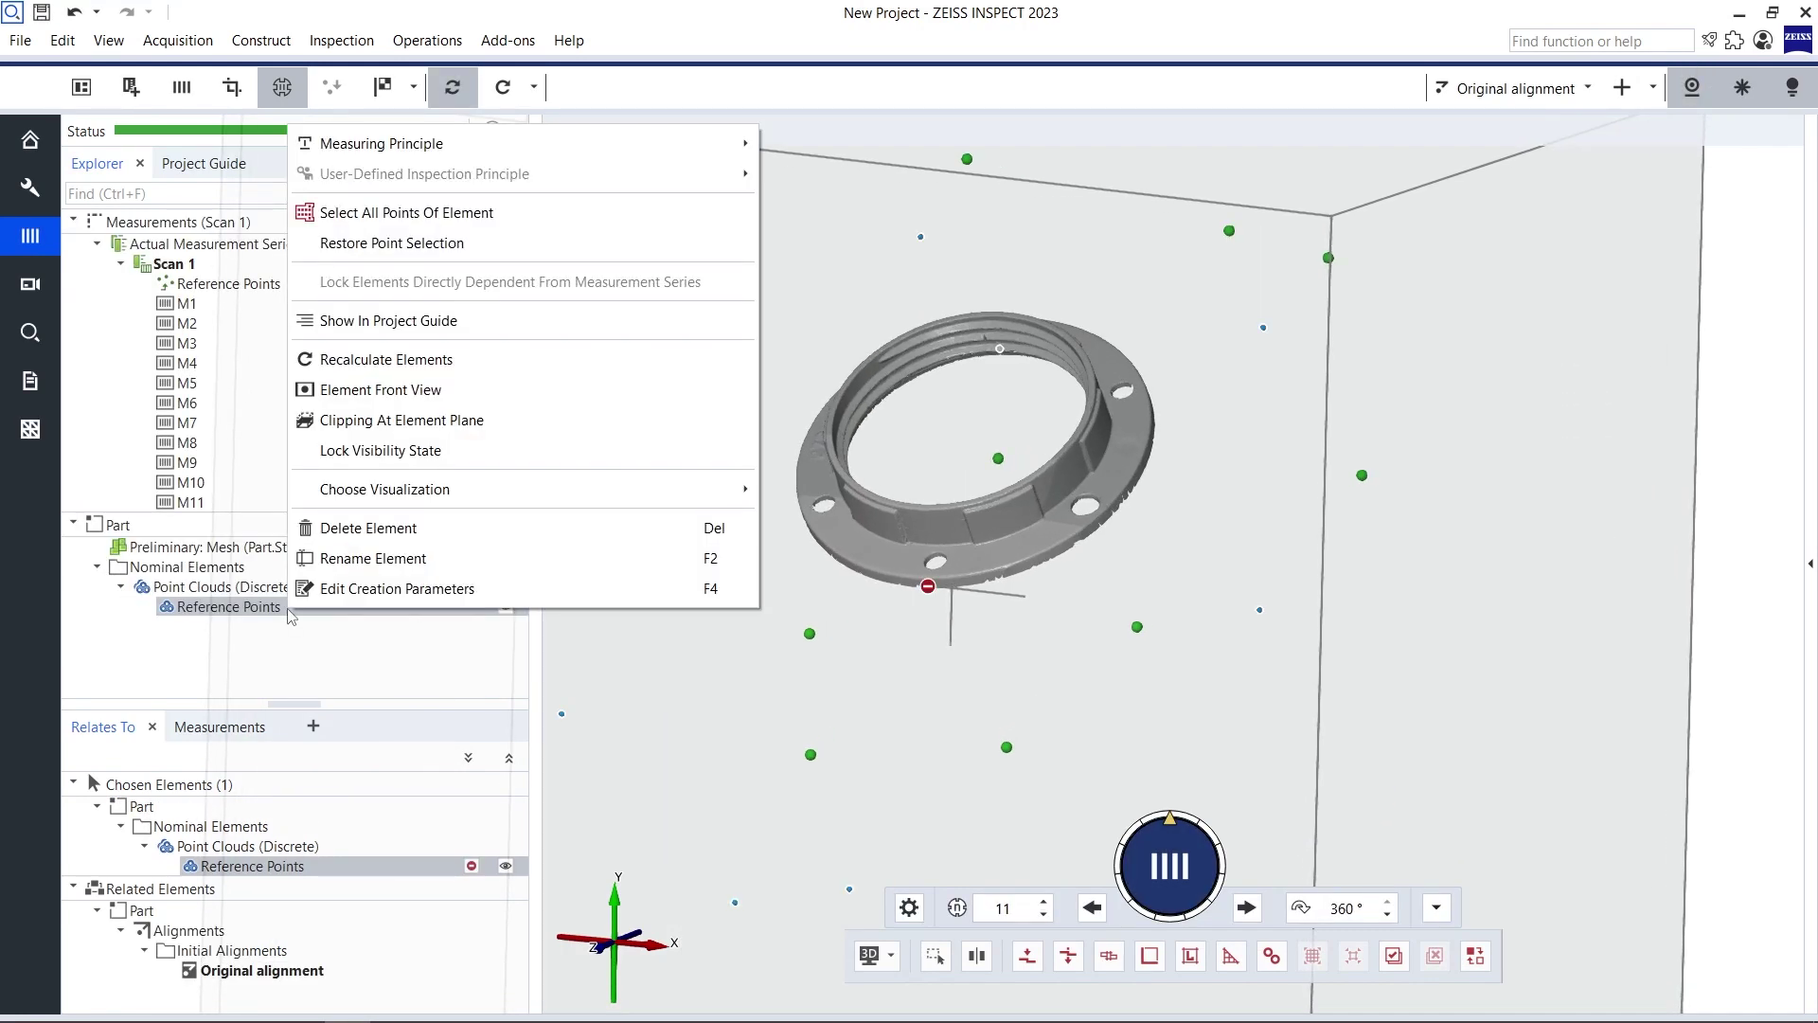
{"action": "mouse_move", "coordinate": [738, 149]}
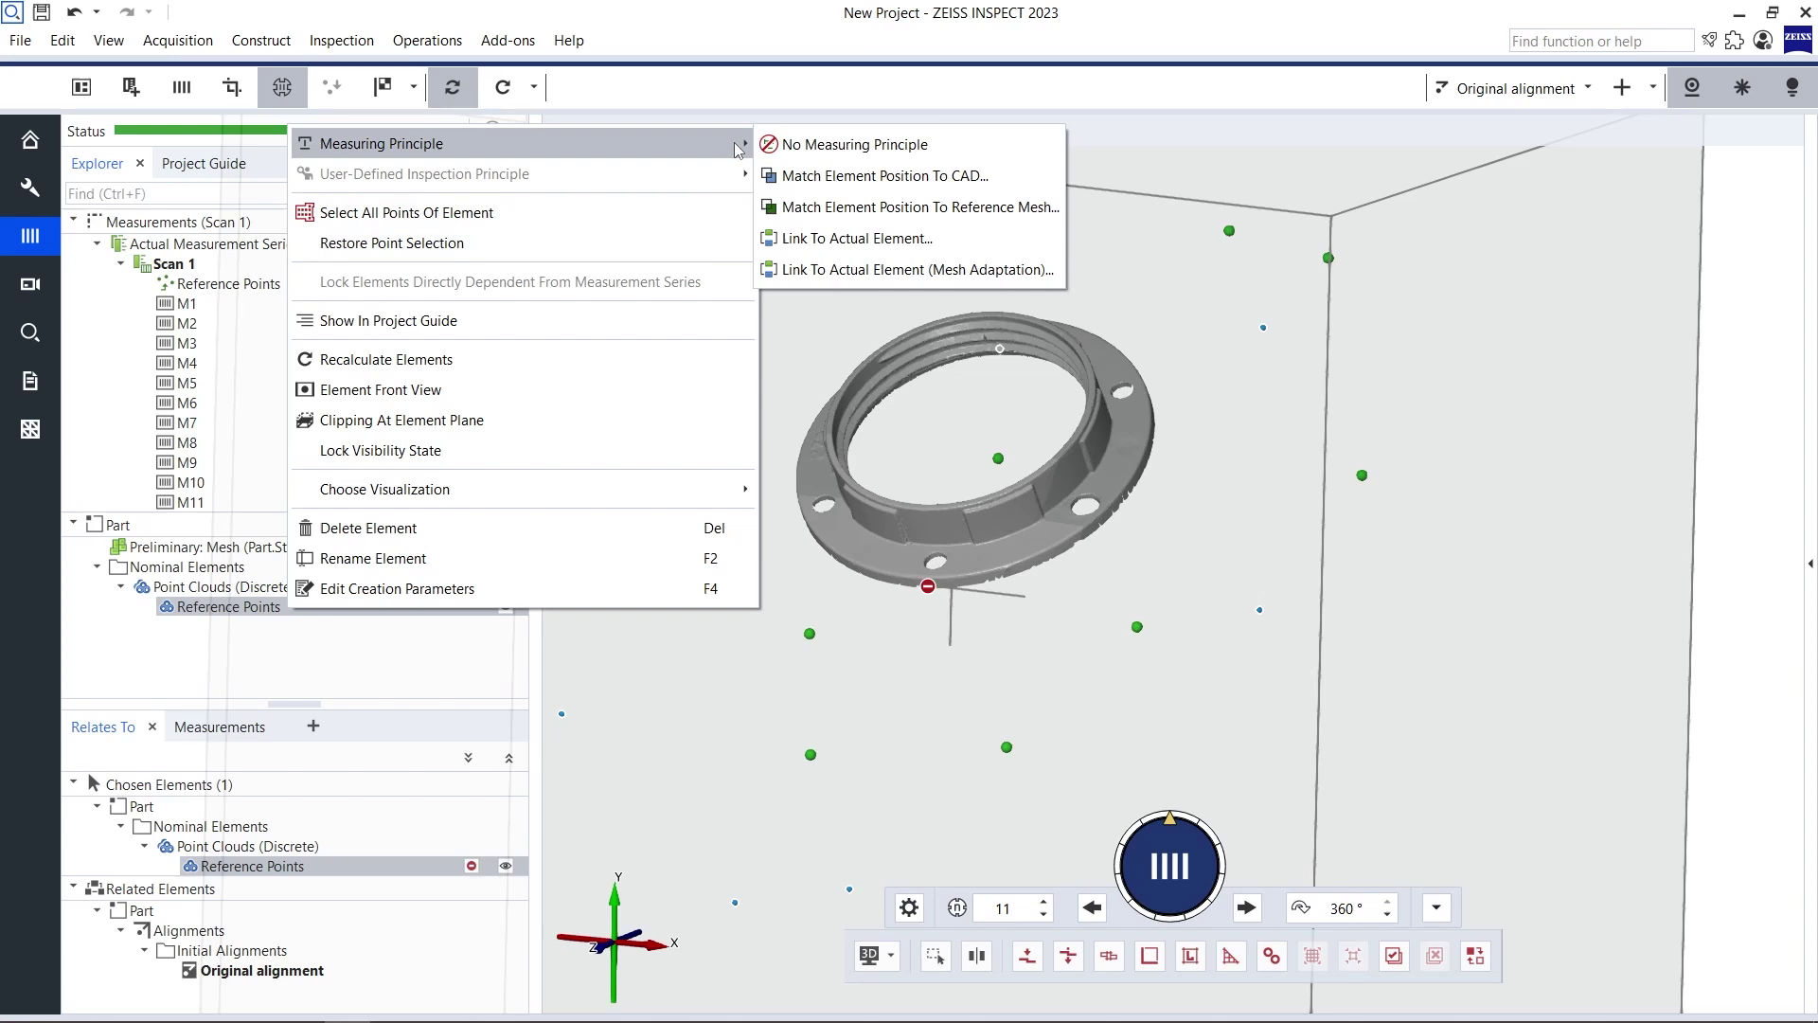
{"action": "left_click", "coordinate": [907, 156]}
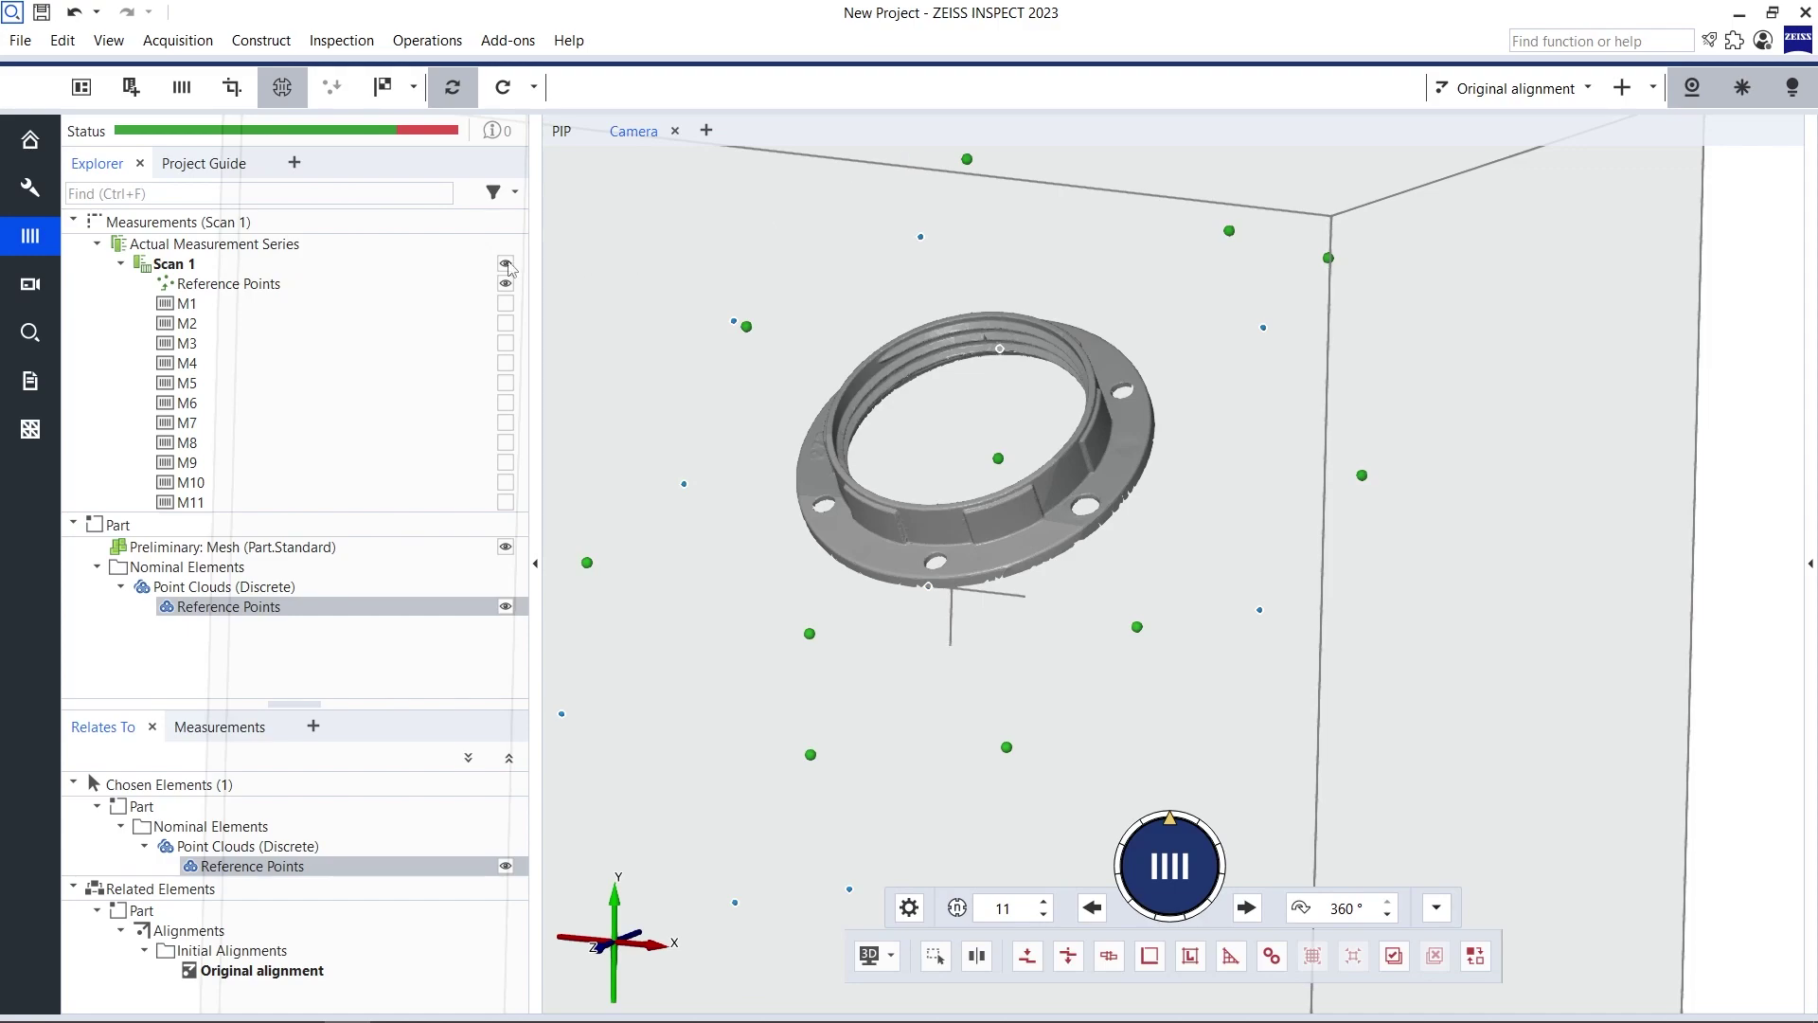
{"action": "left_click", "coordinate": [340, 287]}
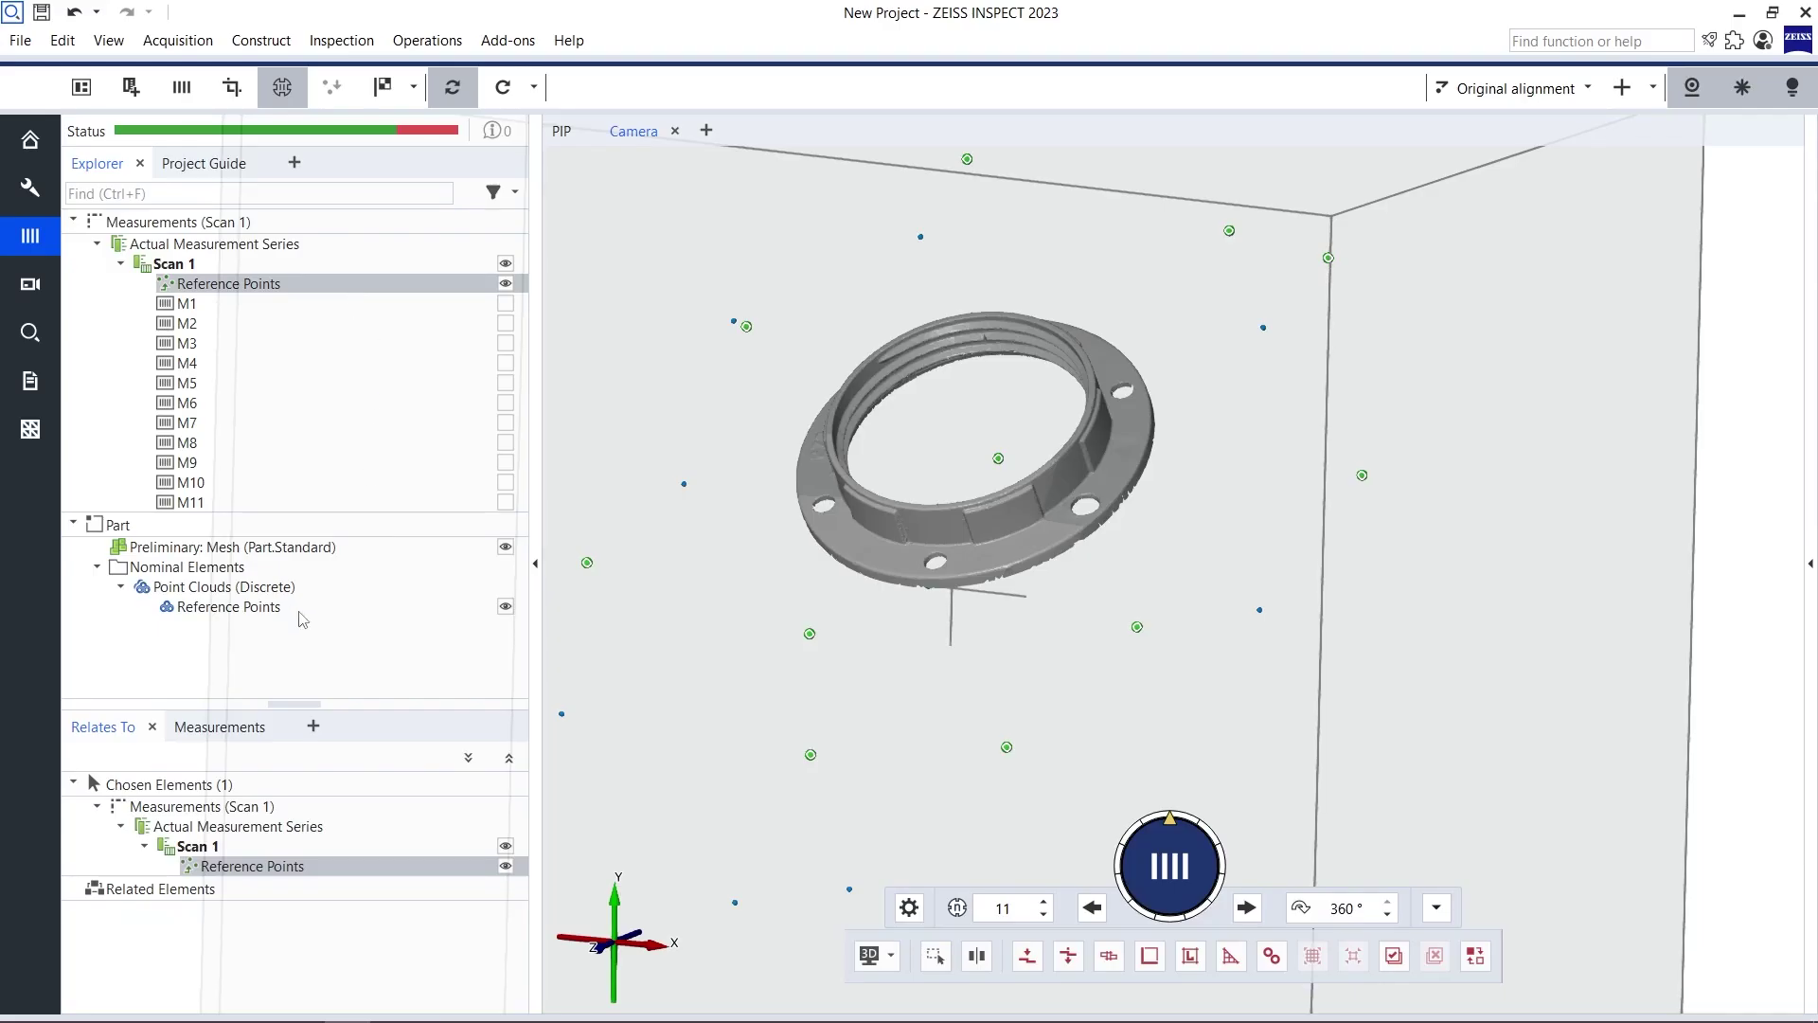
- Create a Best-Fit By Reference Points alignment: nominal Reference Points against all actual reference points
{"action": "left_click", "coordinate": [301, 613]}
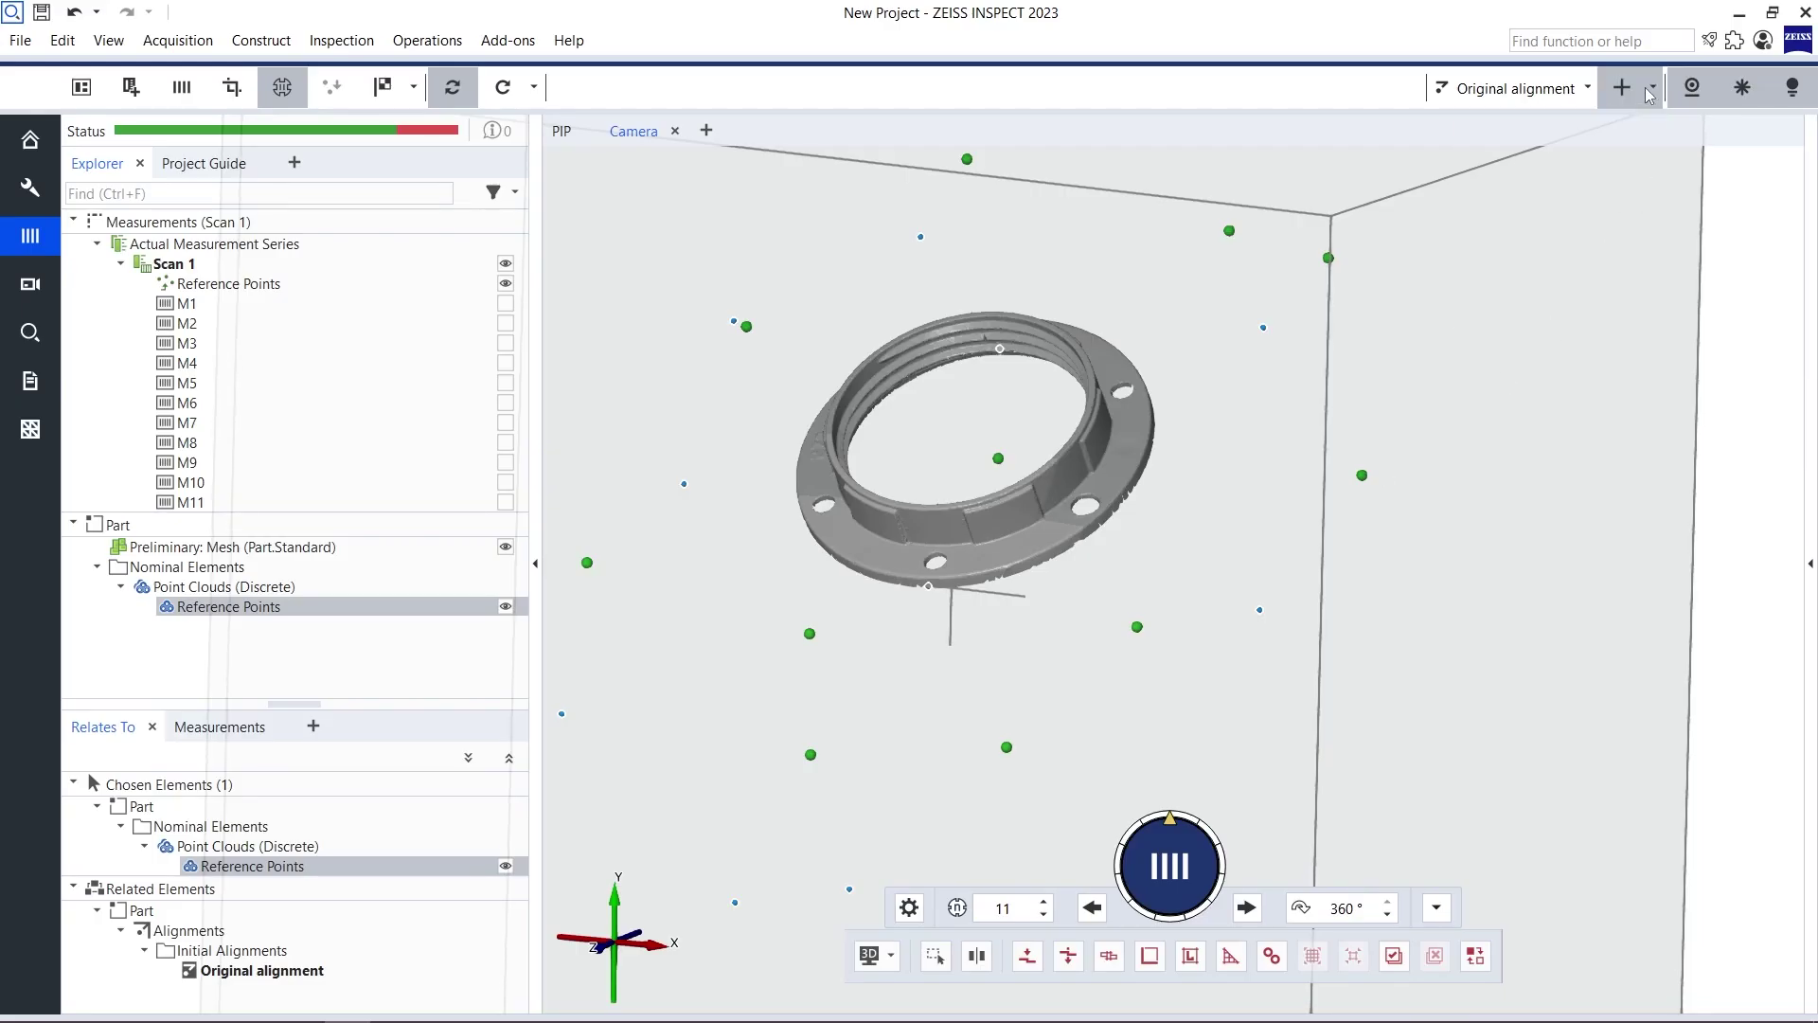
{"action": "left_click", "coordinate": [1652, 88]}
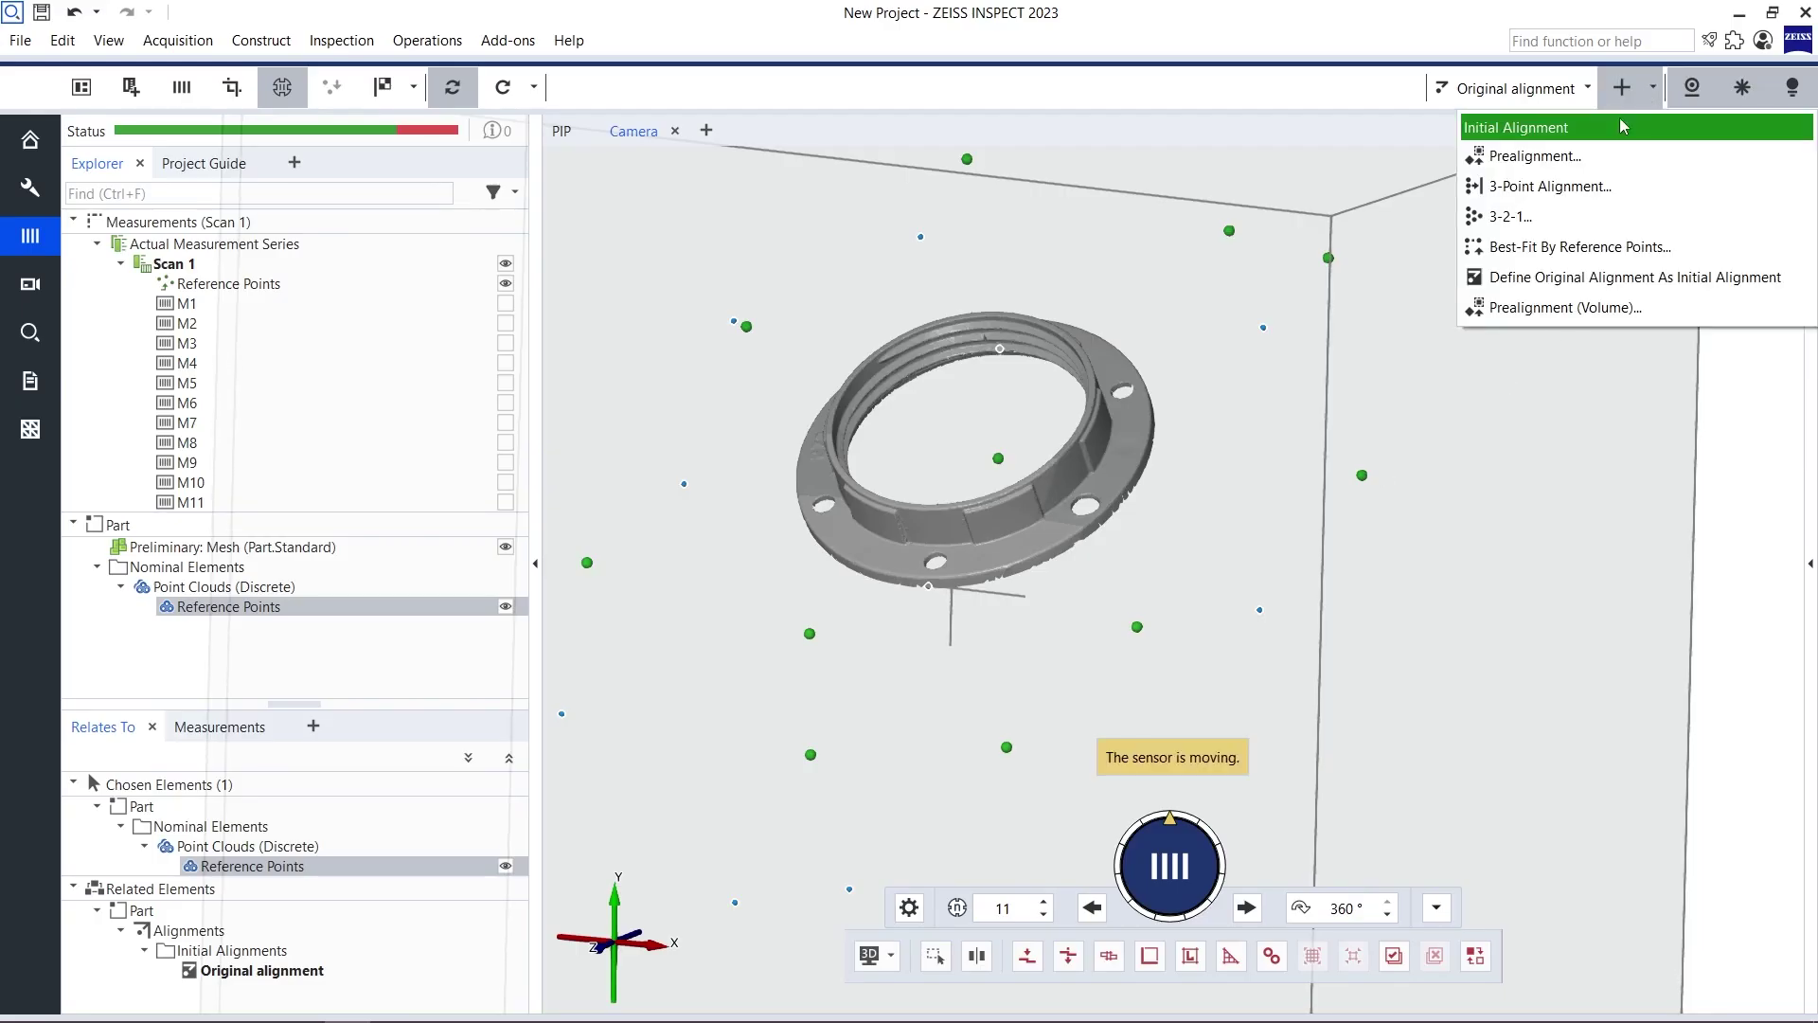
{"action": "left_click", "coordinate": [1579, 246]}
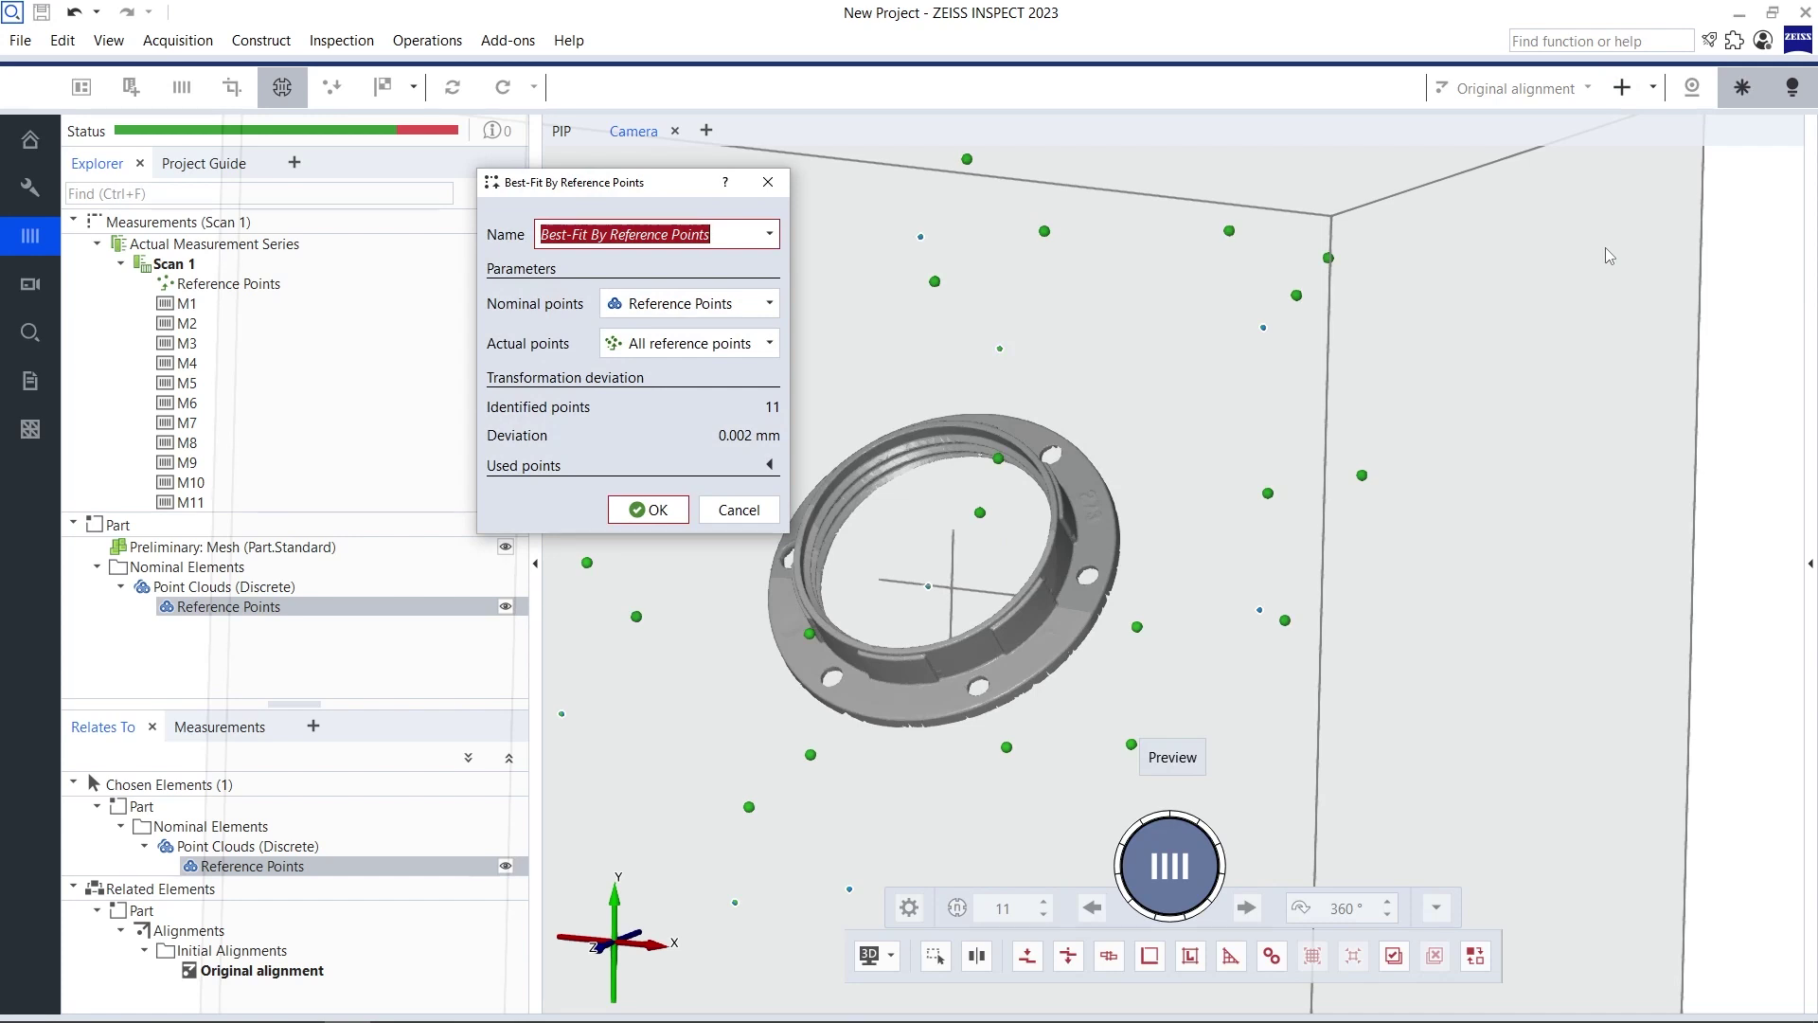
{"action": "left_click", "coordinate": [769, 303]}
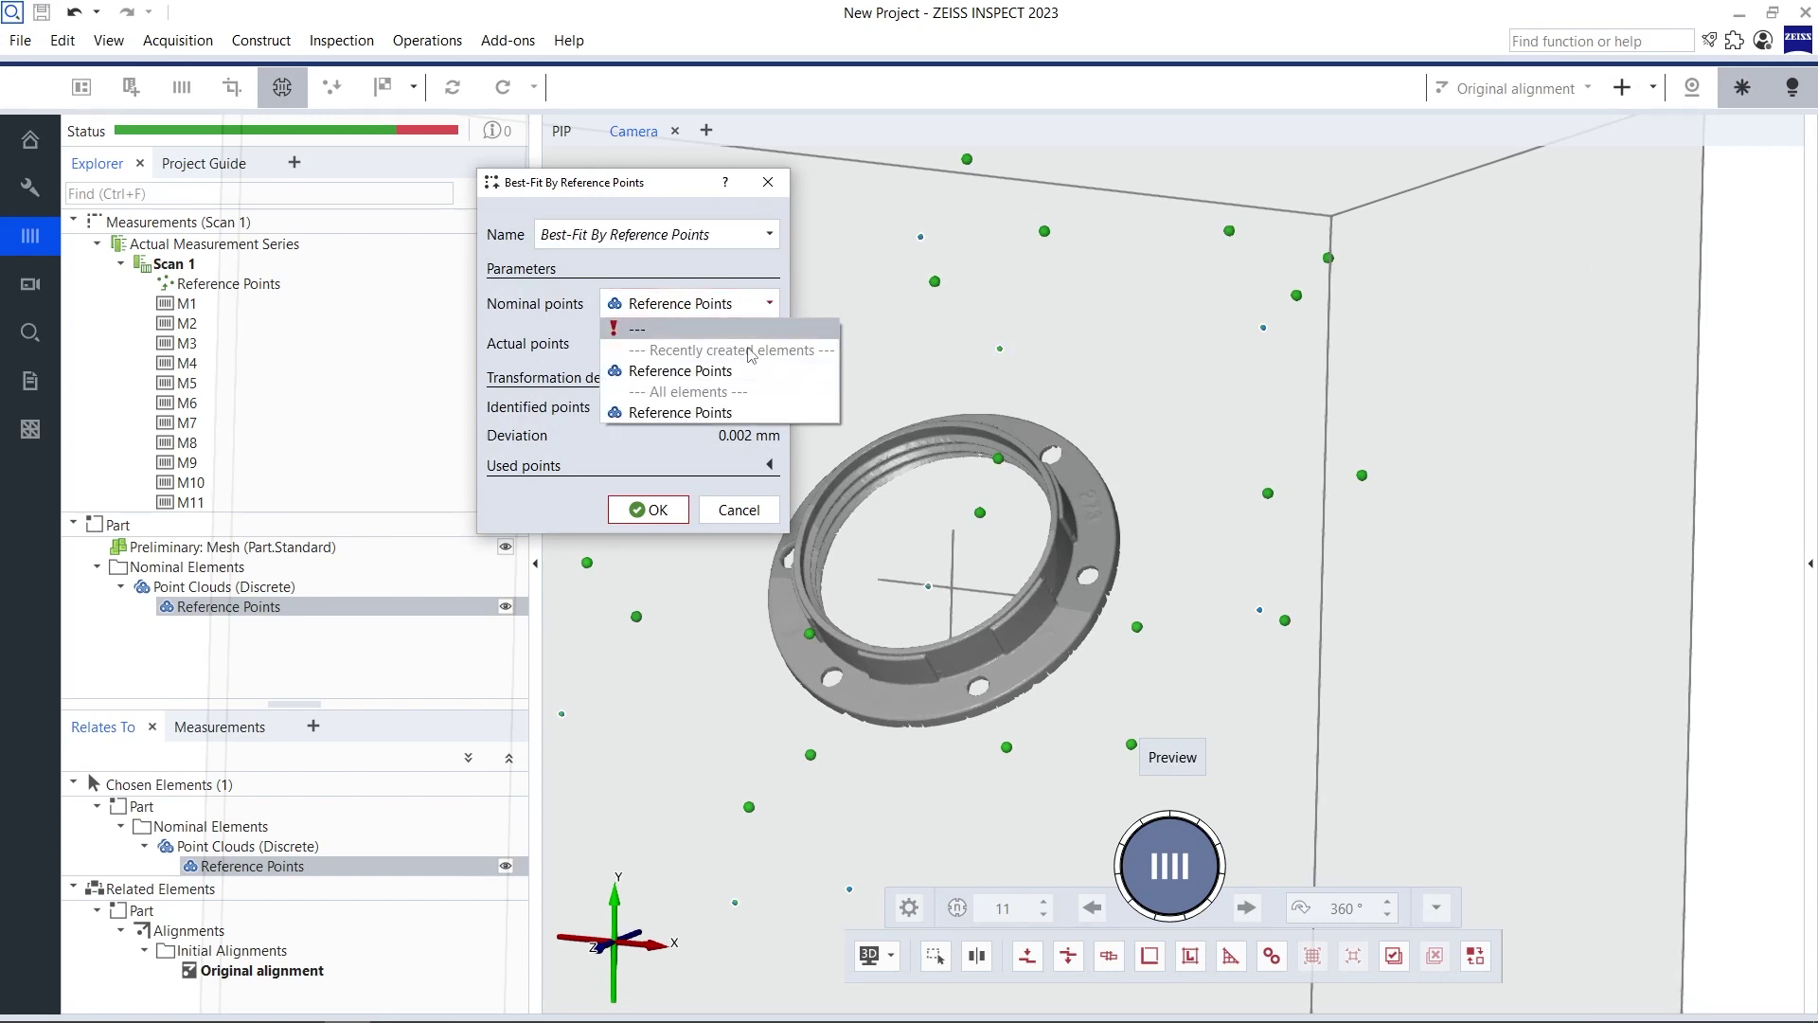
{"action": "left_click", "coordinate": [743, 374]}
{"action": "left_click", "coordinate": [763, 344]}
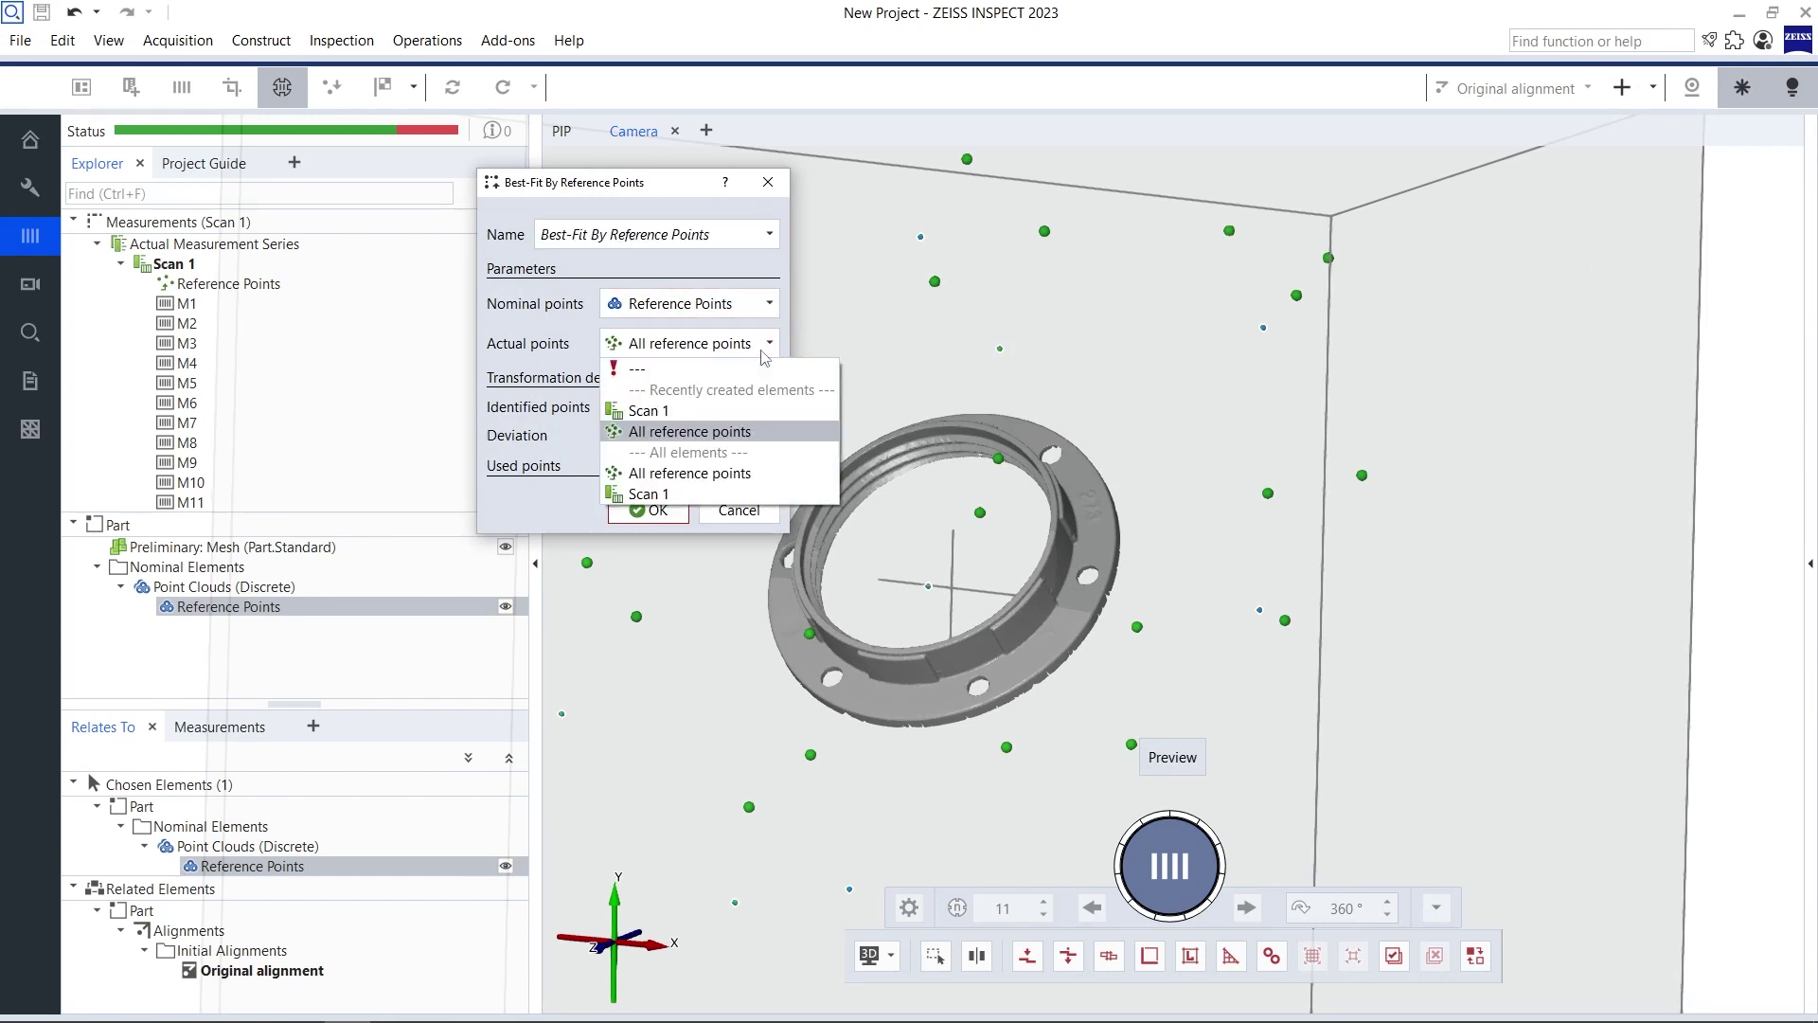
{"action": "left_click", "coordinate": [742, 432]}
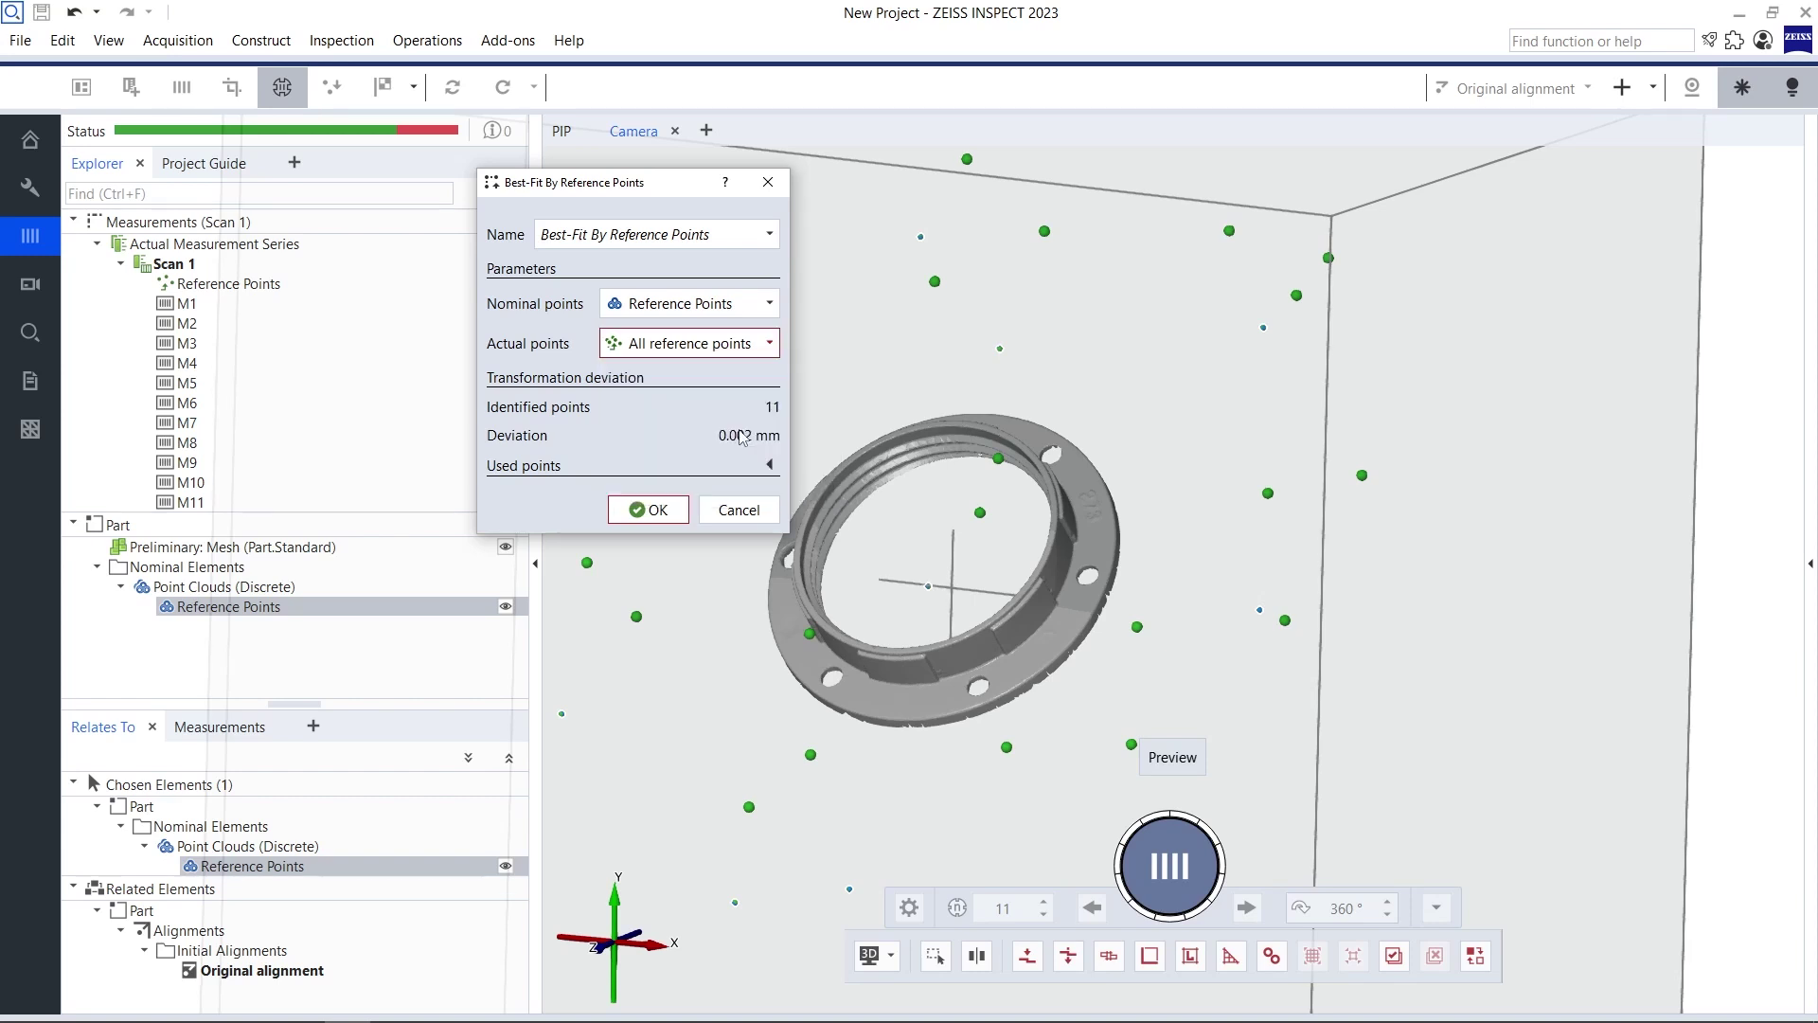
{"action": "left_click", "coordinate": [648, 510]}
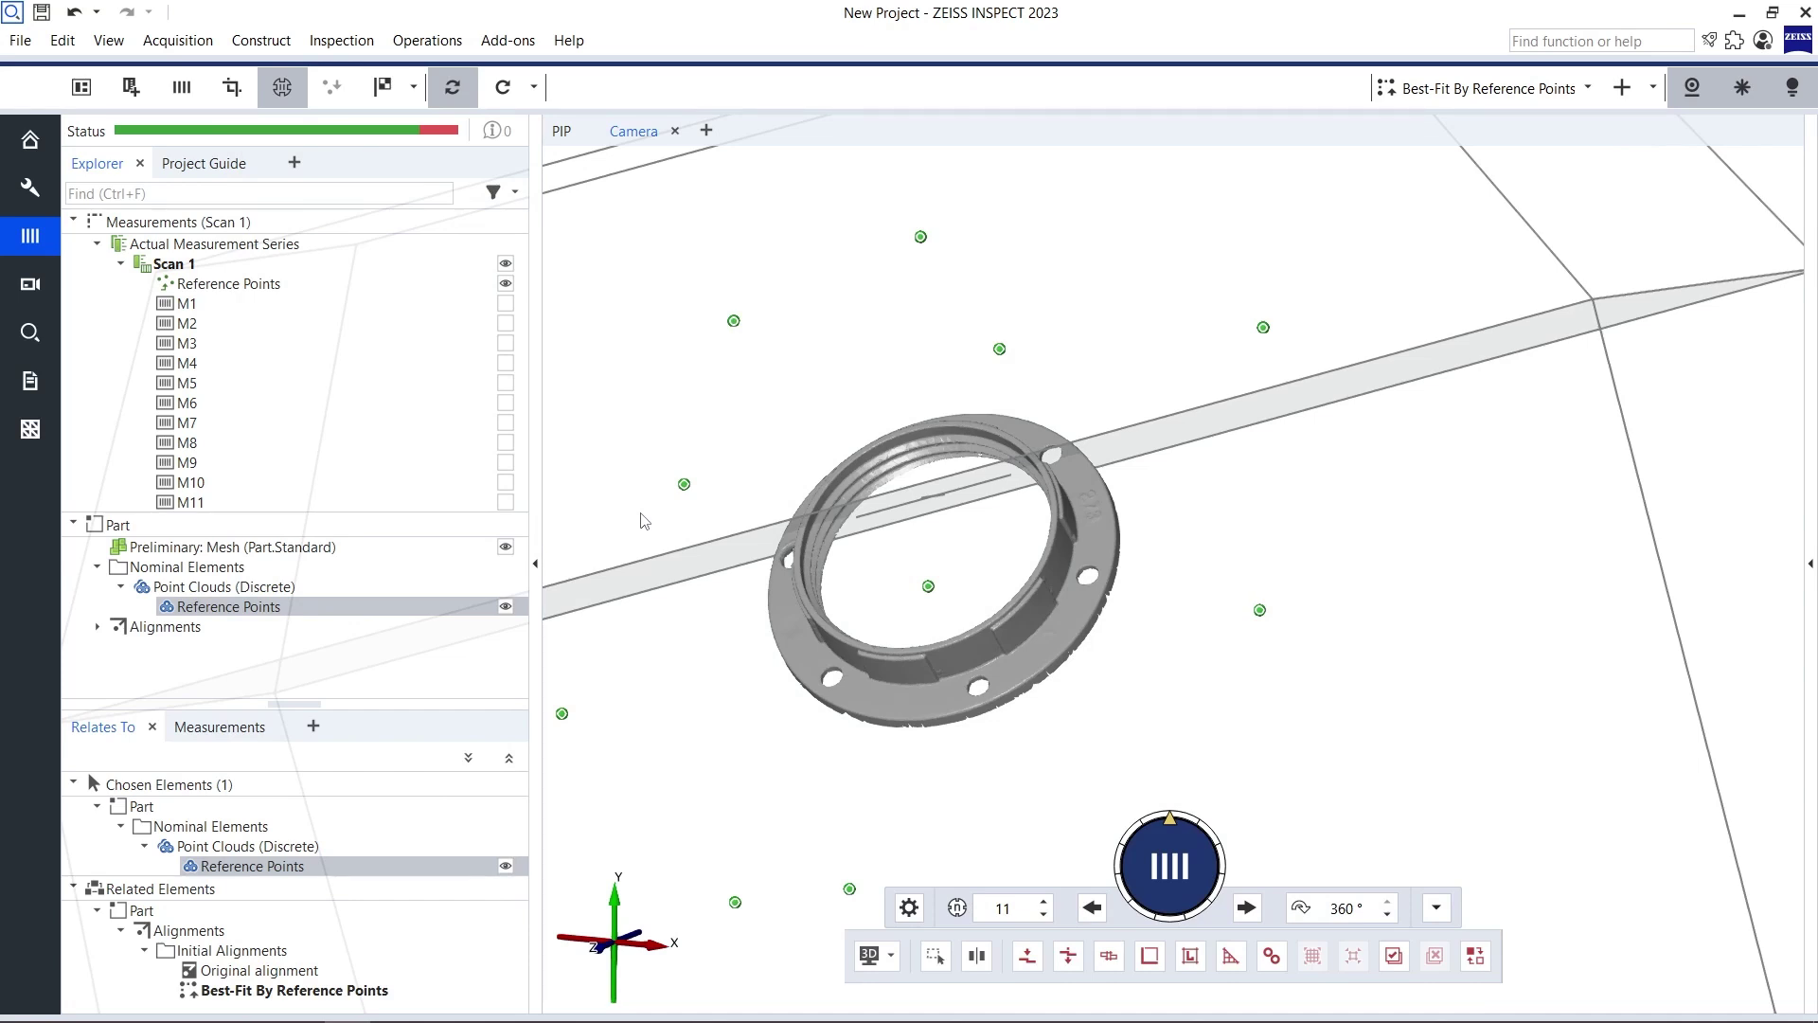
{"action": "scroll", "coordinate": [1001, 350], "scroll_direction": "up", "scroll_amount": 10}
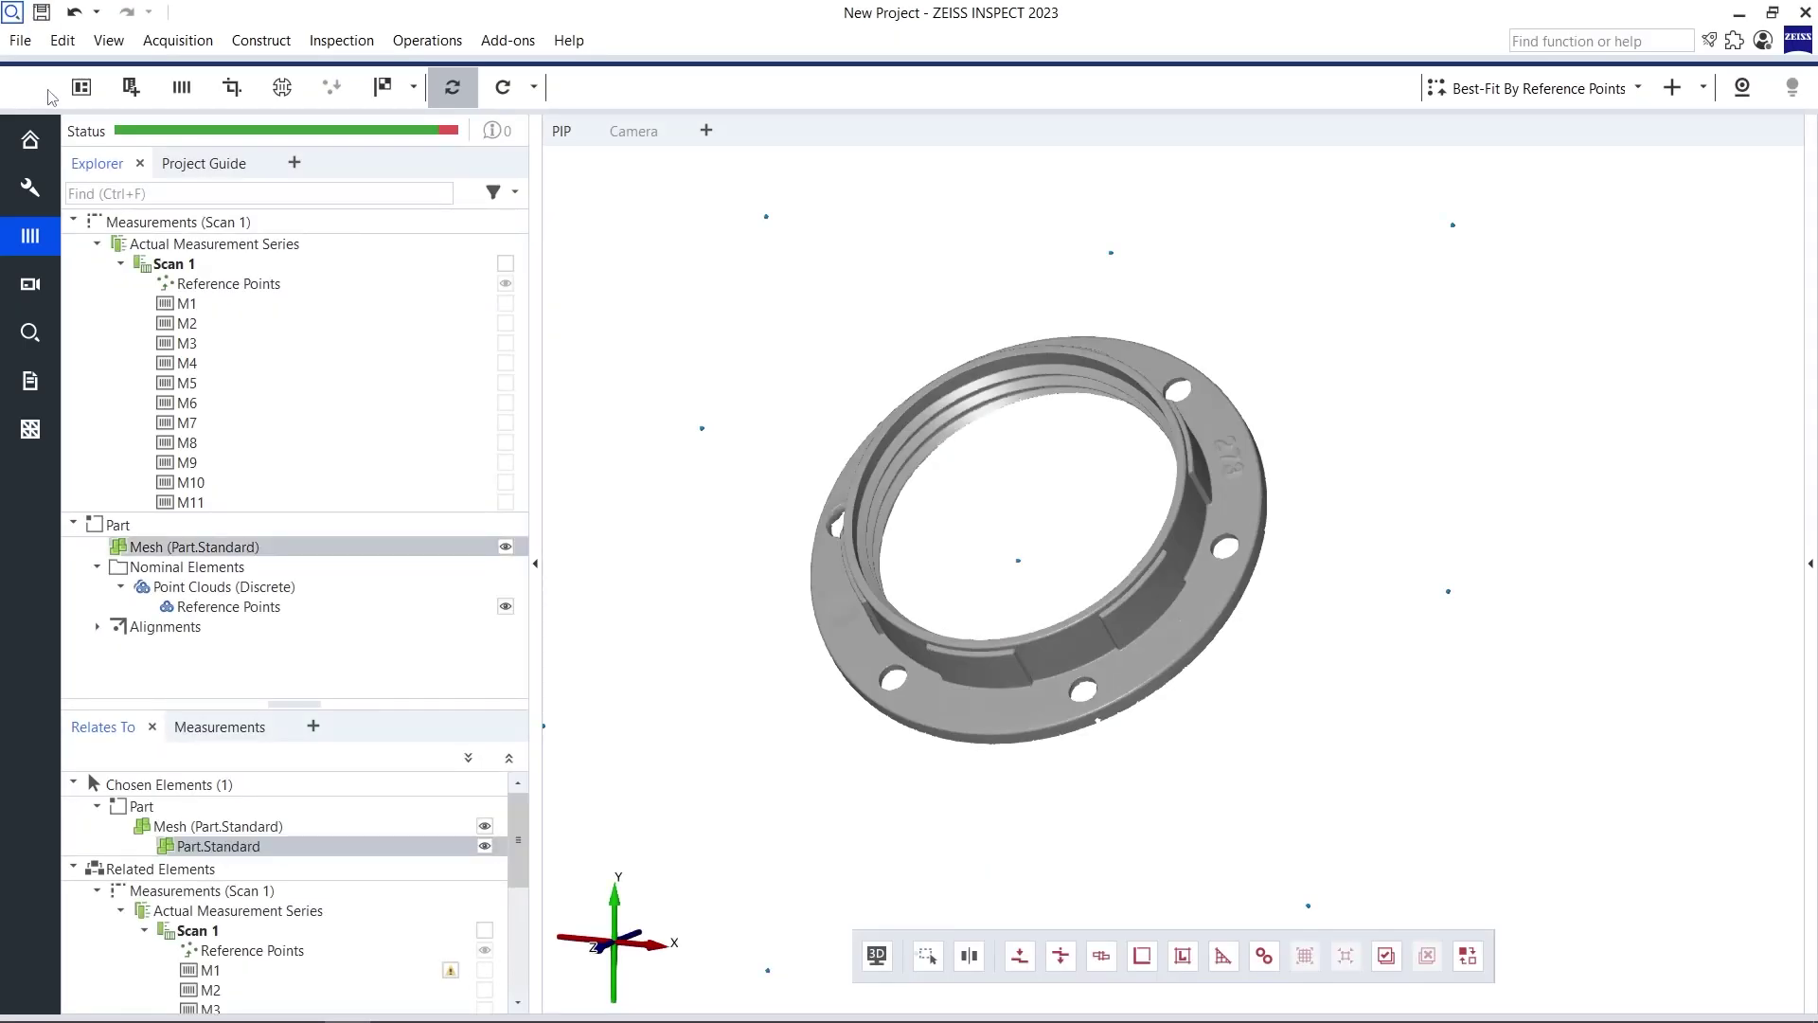
- Export the aligned mesh as G3D file Mesh 2_new.g3d in the Best-fit by reference points folder
{"action": "left_click", "coordinate": [20, 40]}
{"action": "mouse_move", "coordinate": [272, 332]}
{"action": "mouse_move", "coordinate": [523, 333]}
{"action": "left_click", "coordinate": [647, 333]}
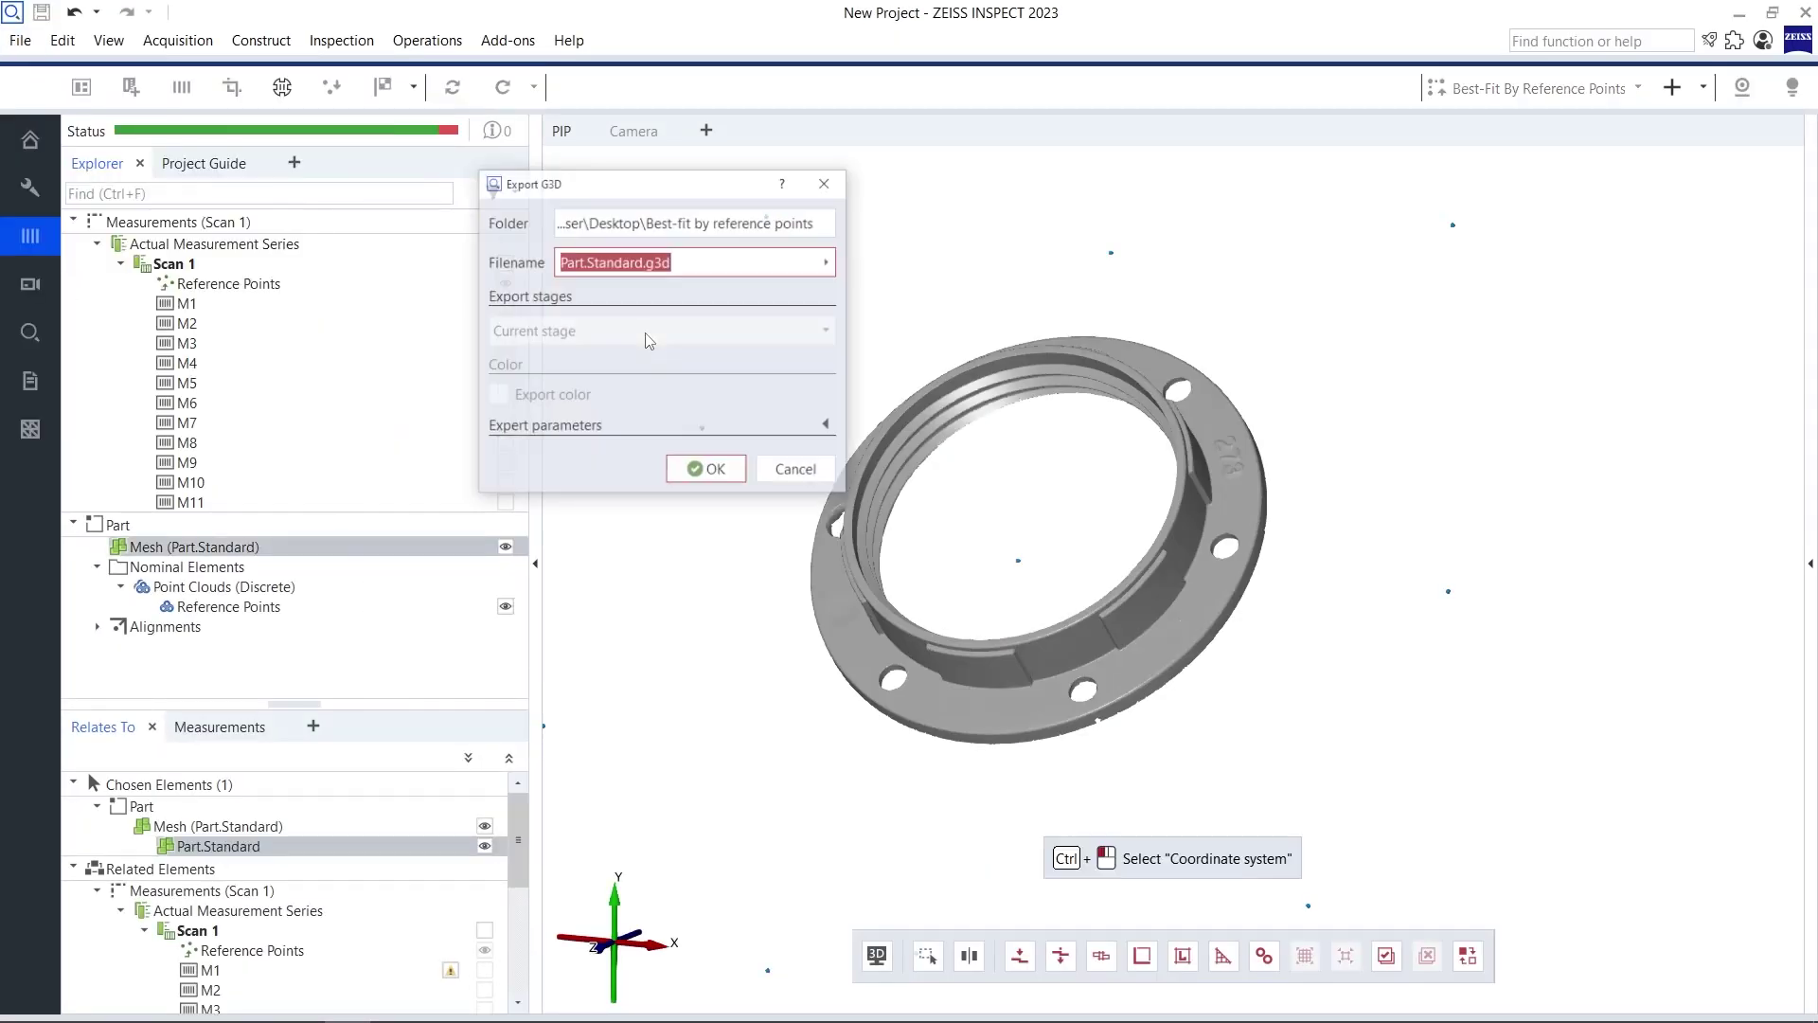
{"action": "left_click", "coordinate": [831, 263]}
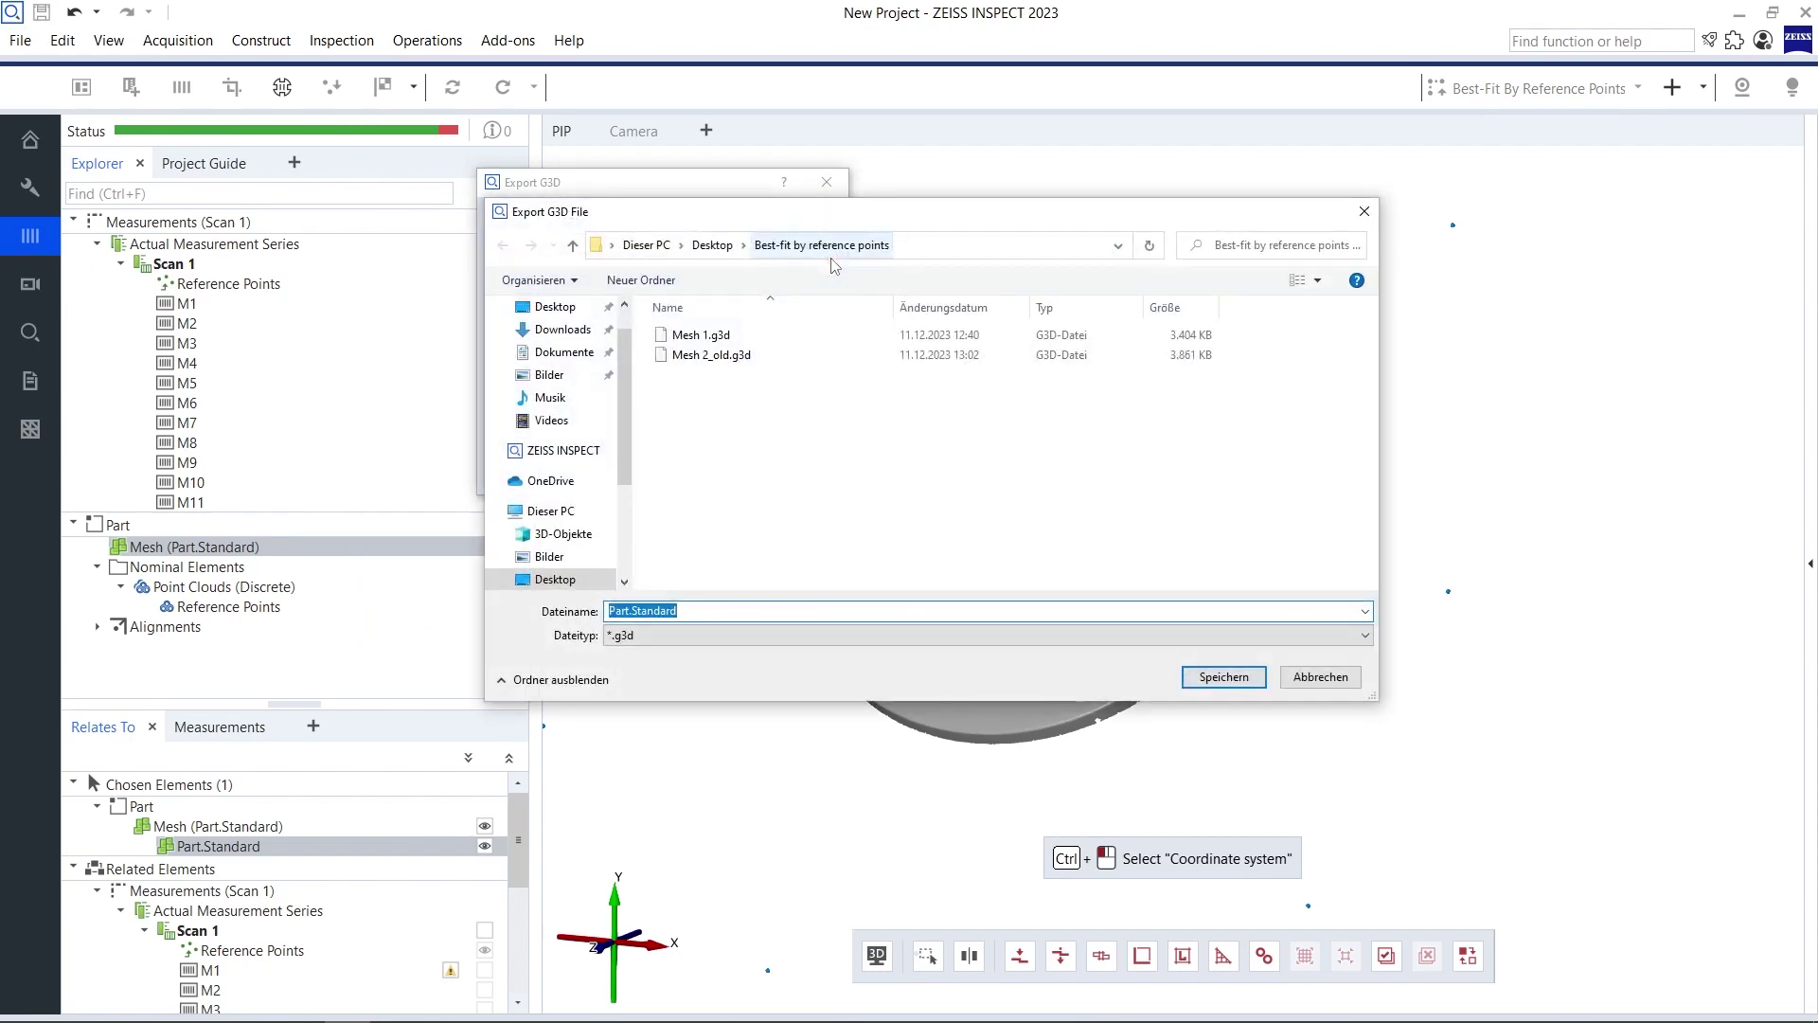
{"action": "left_click", "coordinate": [712, 354]}
{"action": "left_click", "coordinate": [662, 613]}
{"action": "key", "text": "BackSpace"}
{"action": "key", "text": "BackSpace"}
{"action": "key", "text": "BackSpace"}
{"action": "type", "text": "new.g3d"}
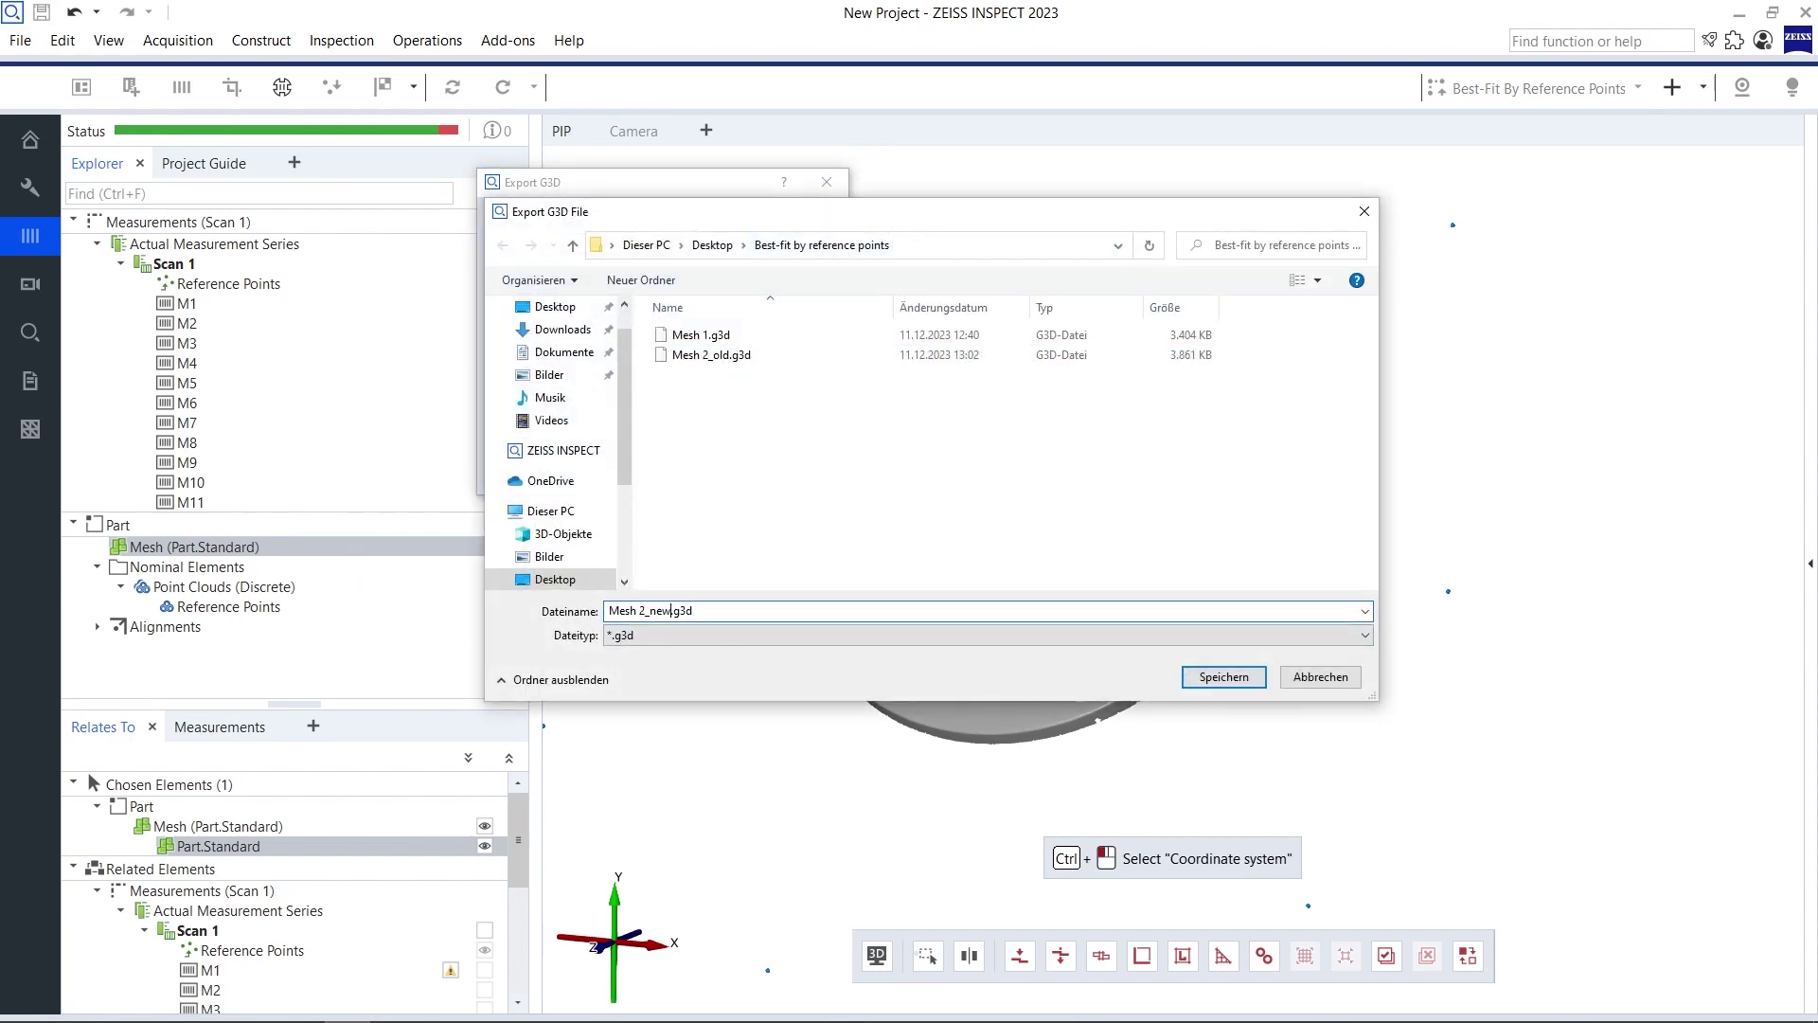
{"action": "left_click", "coordinate": [1222, 677]}
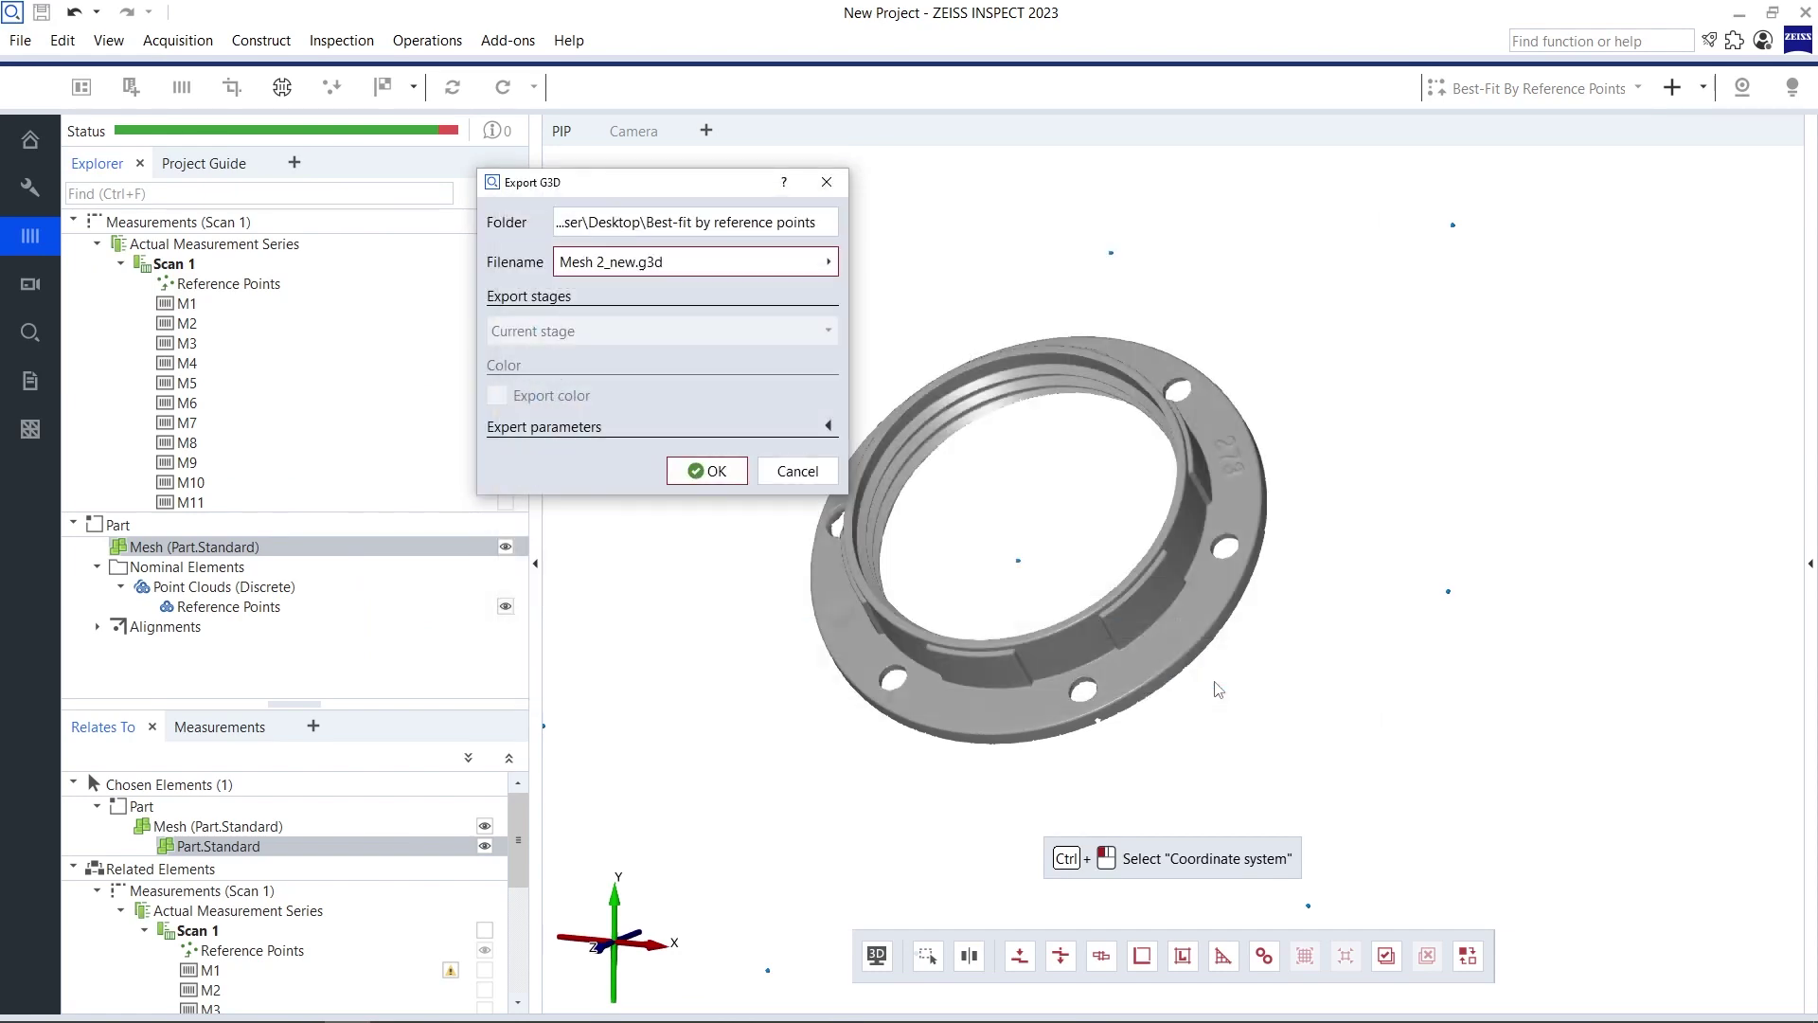
{"action": "left_click", "coordinate": [707, 471]}
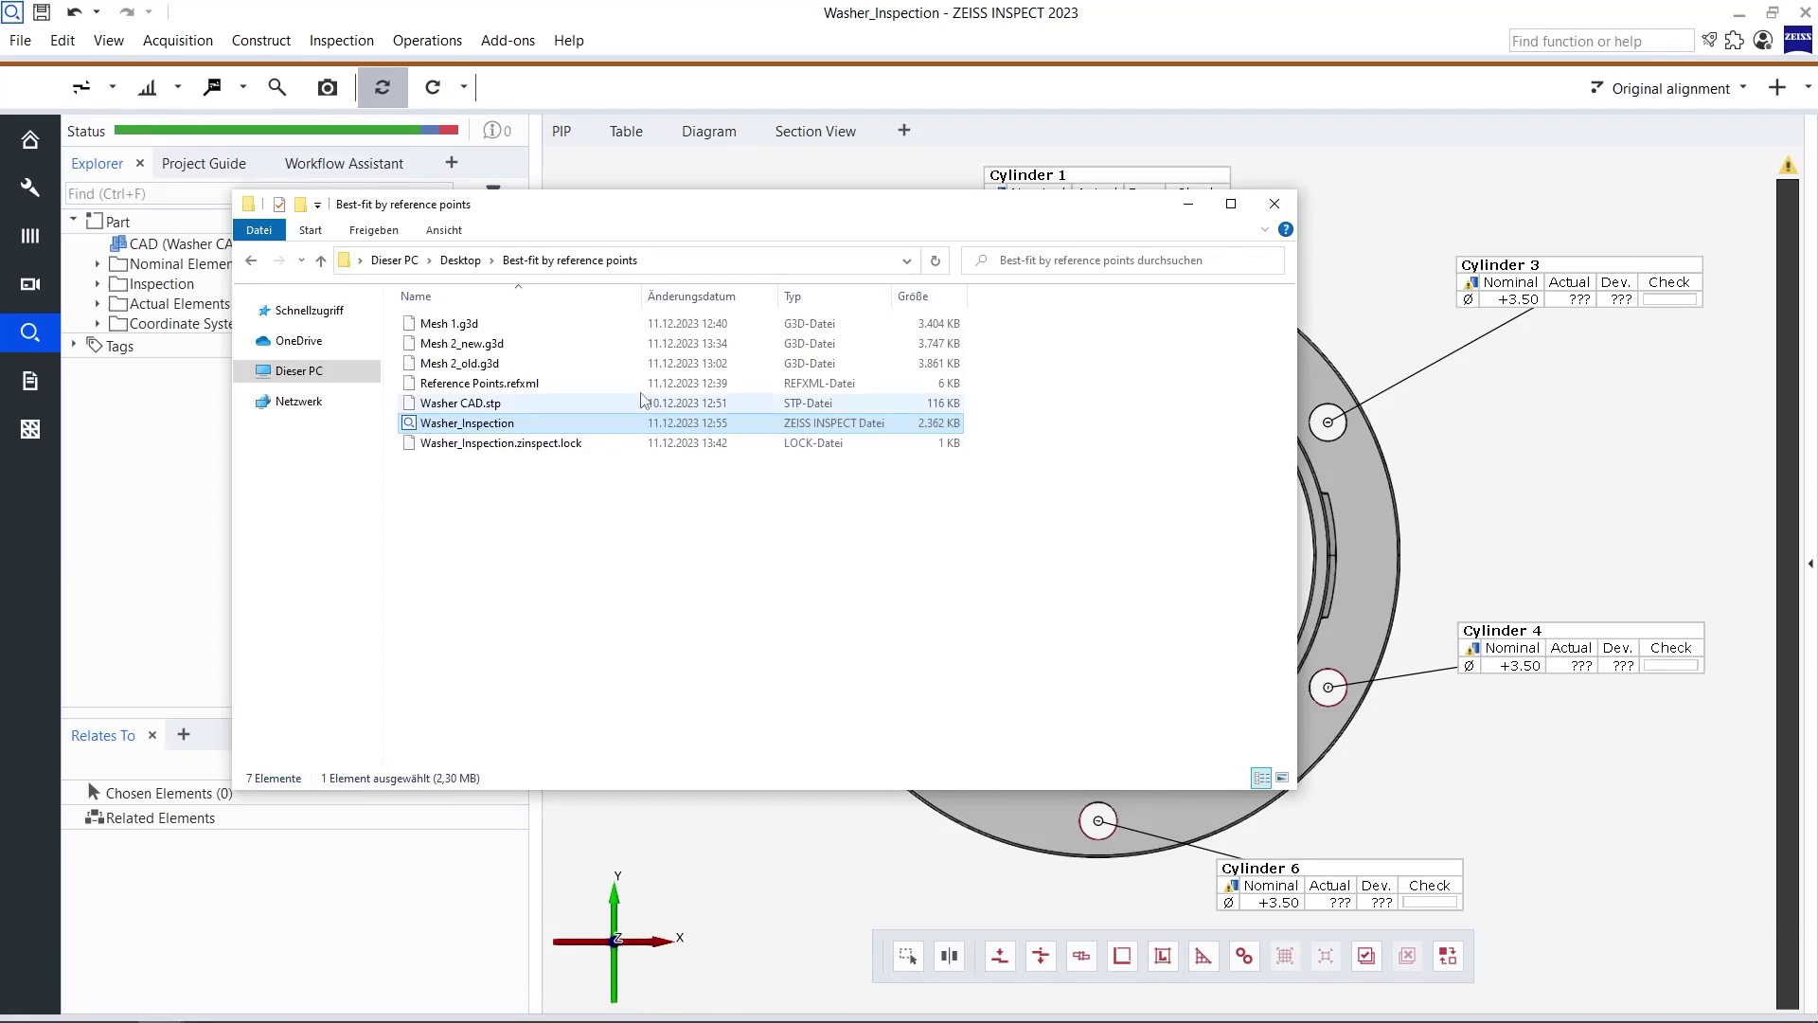
- Import Mesh 1.g3d and Mesh 2_new.g3d into Washer_Inspection as a new stage
{"action": "left_click", "coordinate": [540, 324]}
{"action": "left_click", "coordinate": [547, 347], "text": "ctrl"}
{"action": "left_click_drag", "start_coordinate": [547, 350], "coordinate": [1534, 480]}
{"action": "left_click", "coordinate": [980, 374]}
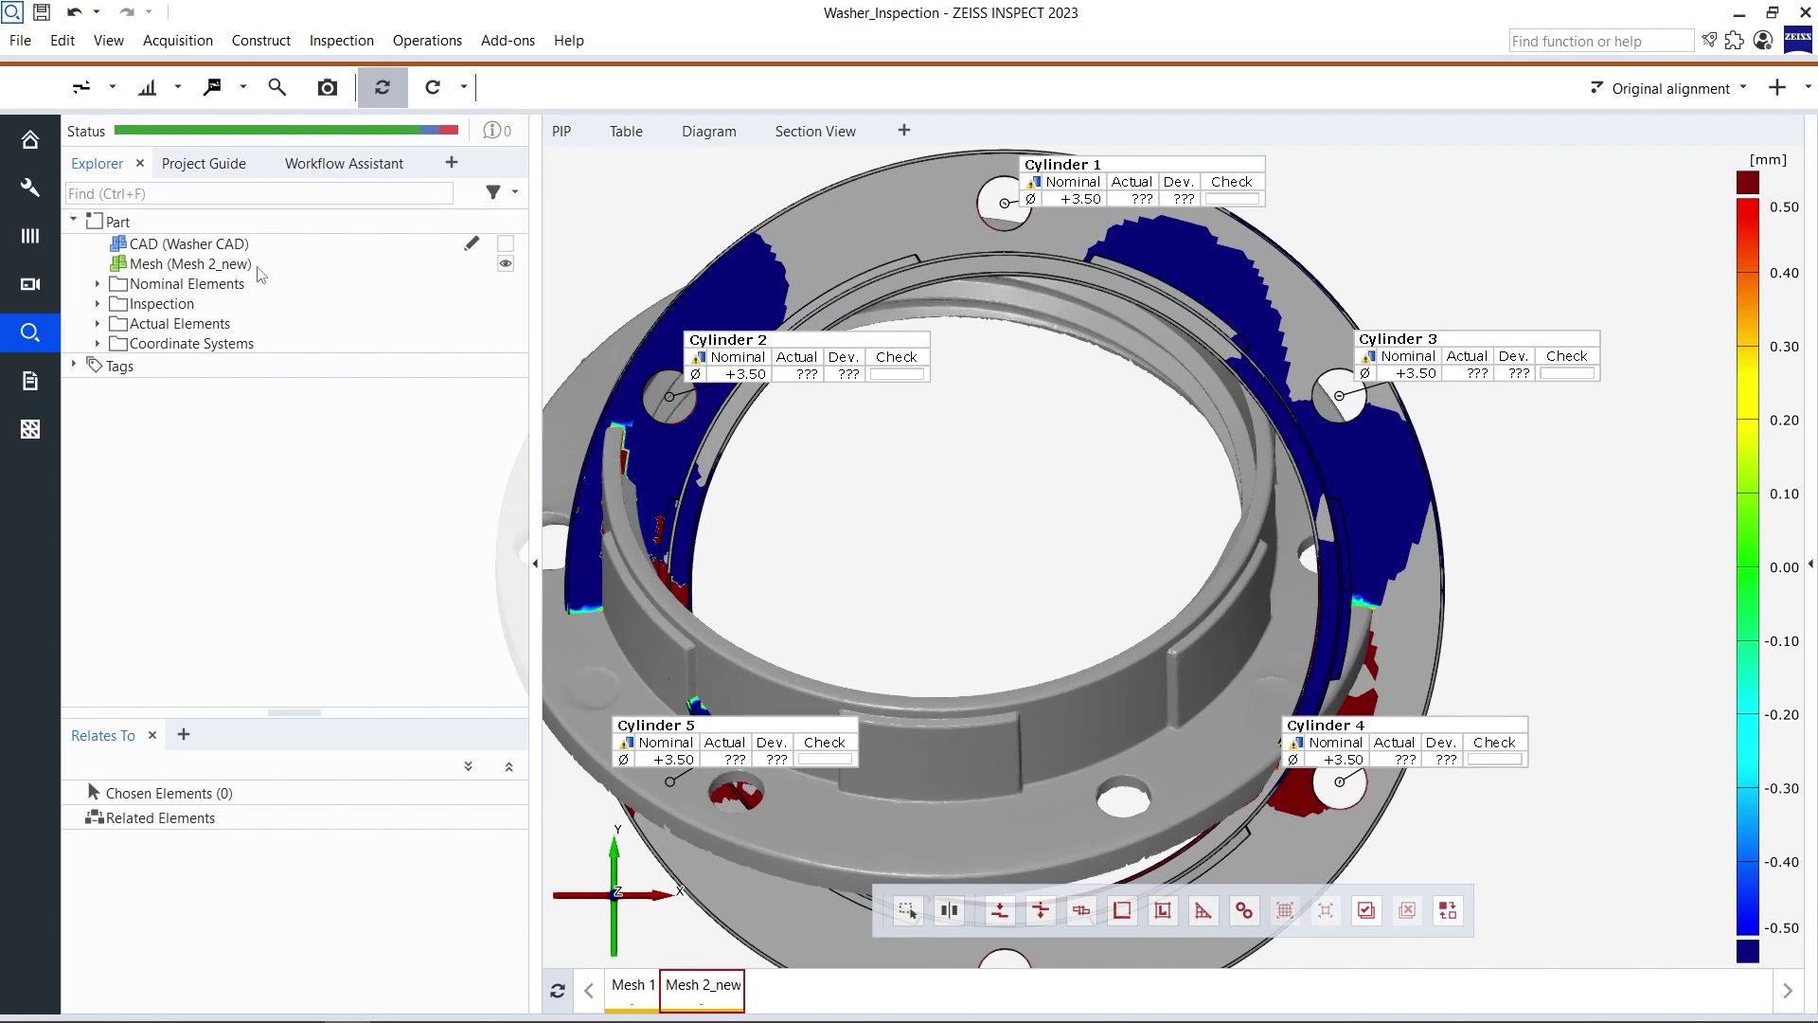
- Show only the Mesh 2_new washer facing the viewer and toggle between the Mesh 1 and Mesh 2_new stages
{"action": "left_click_drag", "start_coordinate": [262, 274], "coordinate": [1007, 372]}
{"action": "scroll", "coordinate": [1084, 454], "scroll_direction": "down", "scroll_amount": 3}
{"action": "left_click_drag", "start_coordinate": [1090, 450], "coordinate": [1087, 529]}
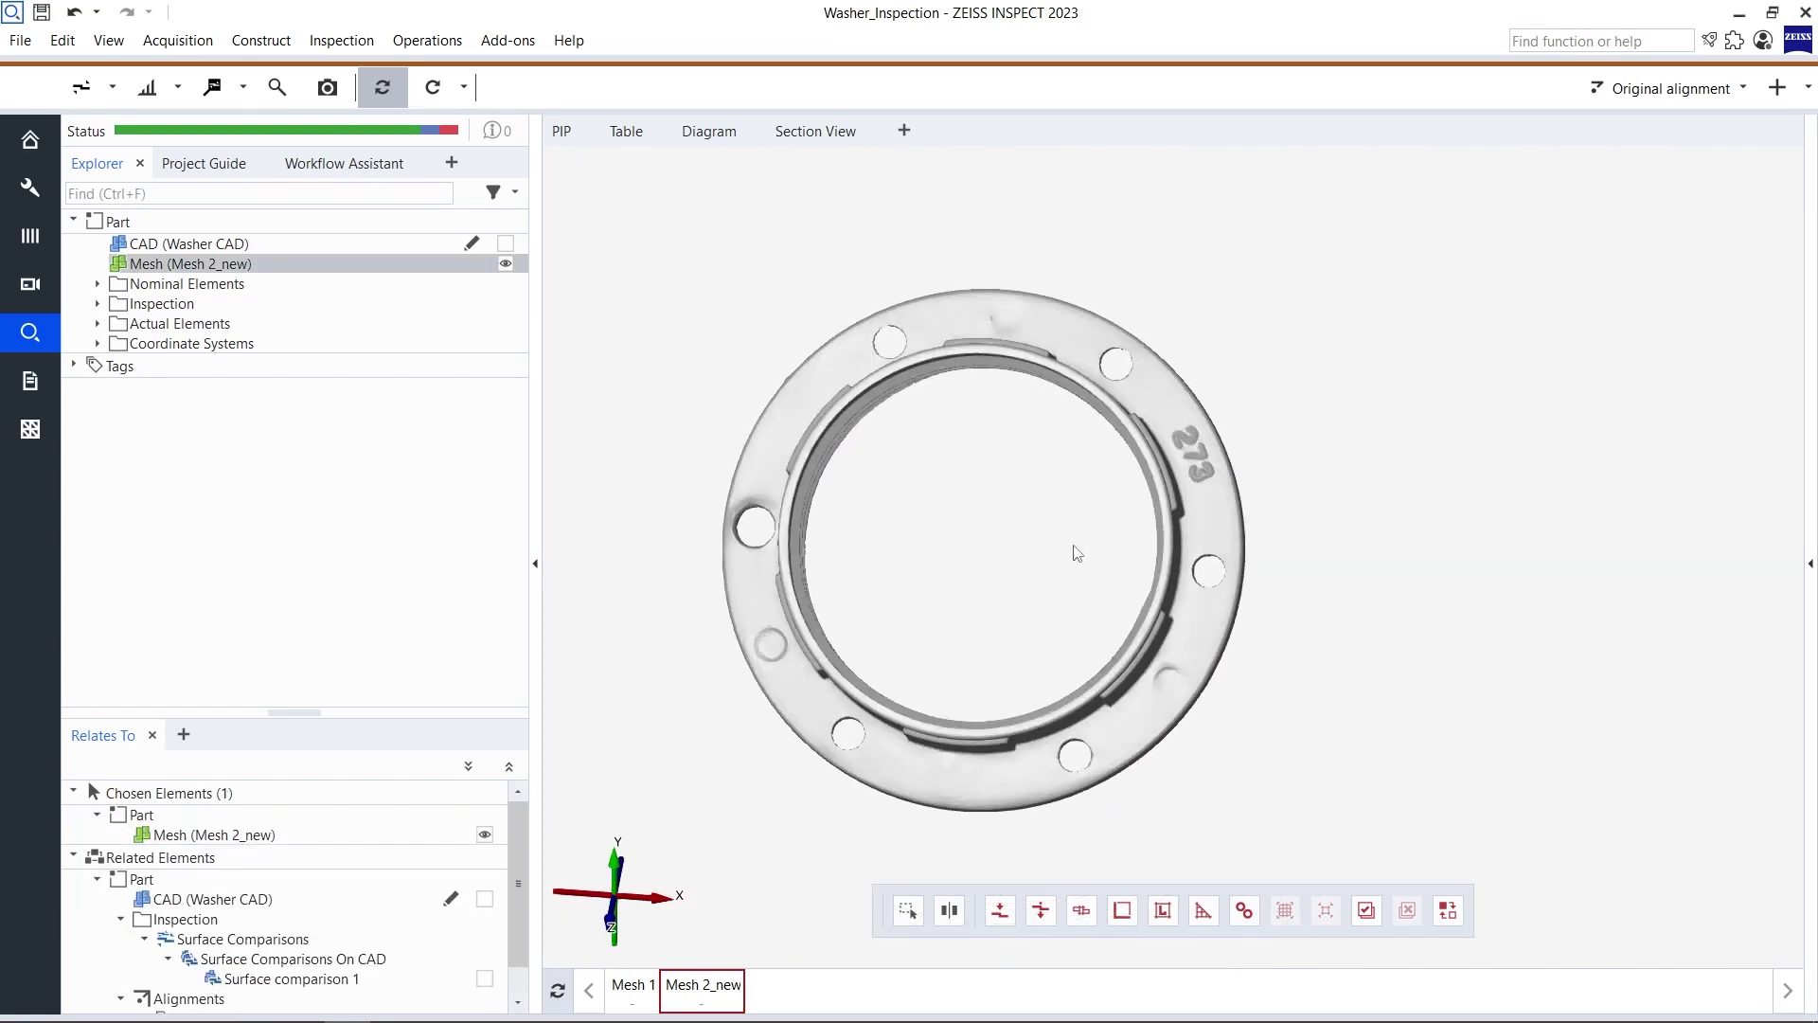
{"action": "left_click", "coordinate": [629, 985]}
{"action": "left_click", "coordinate": [691, 989]}
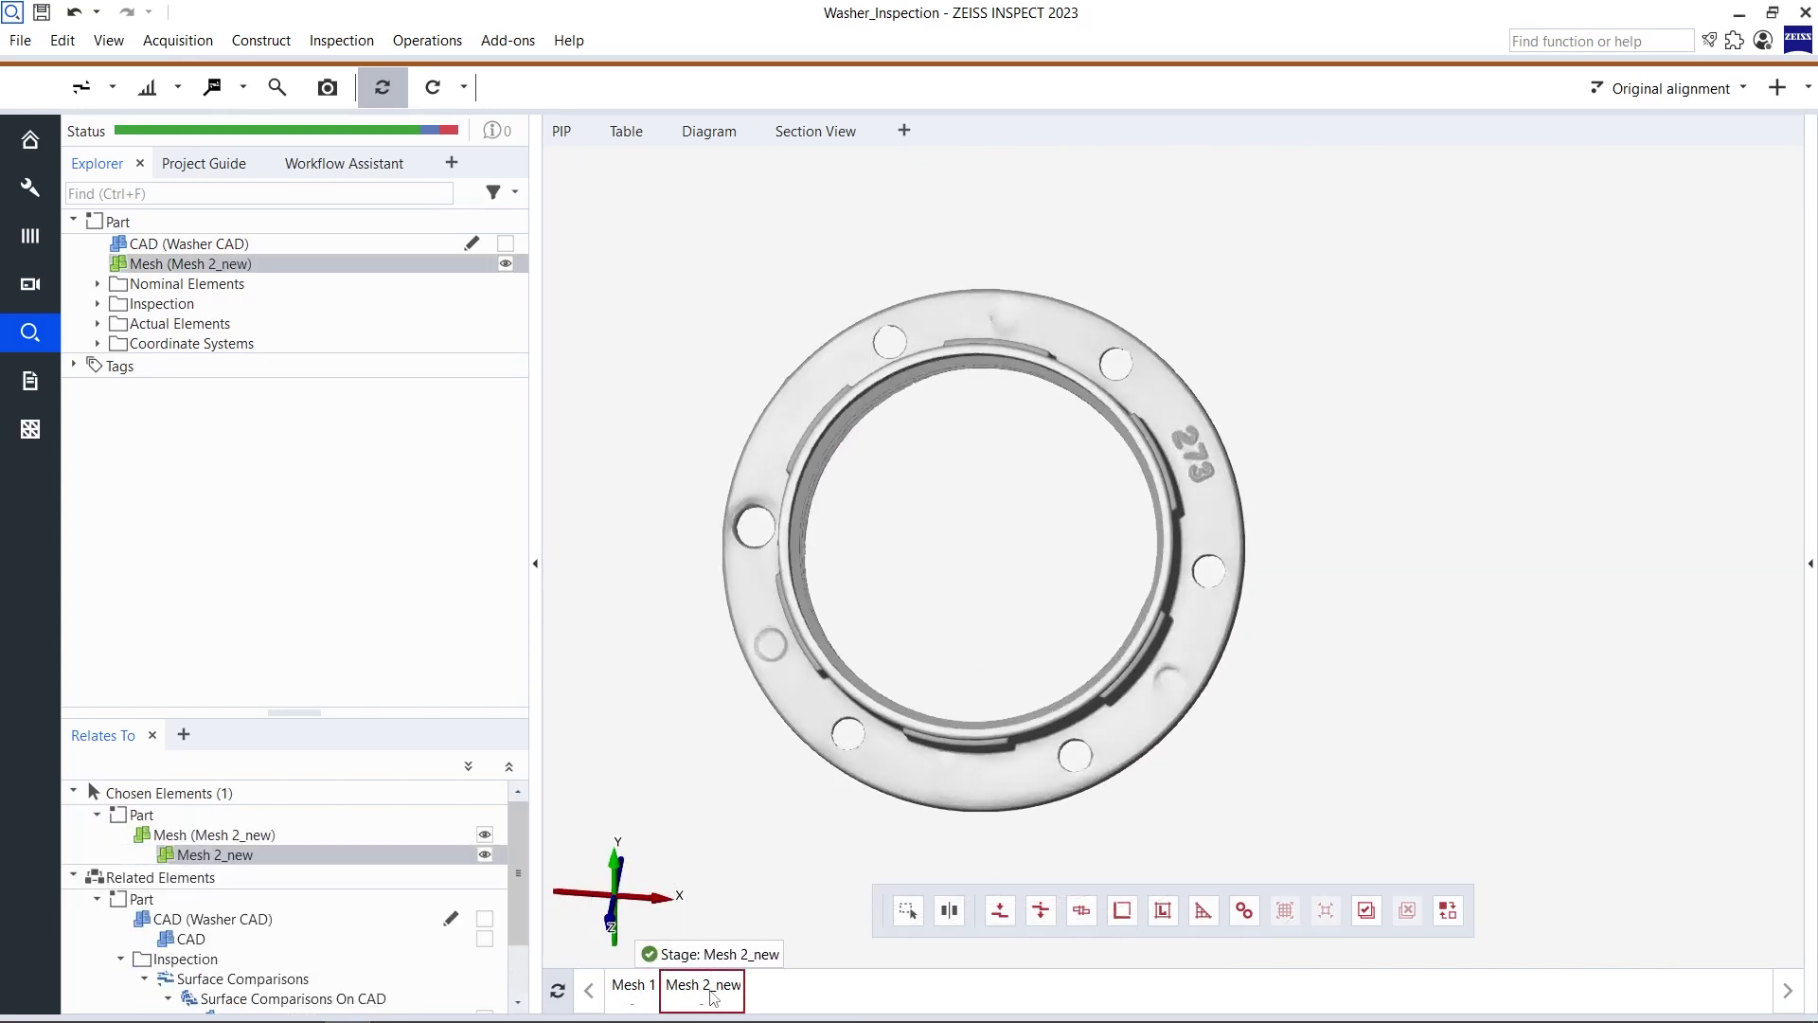
{"action": "left_click", "coordinate": [629, 985]}
{"action": "left_click", "coordinate": [715, 990]}
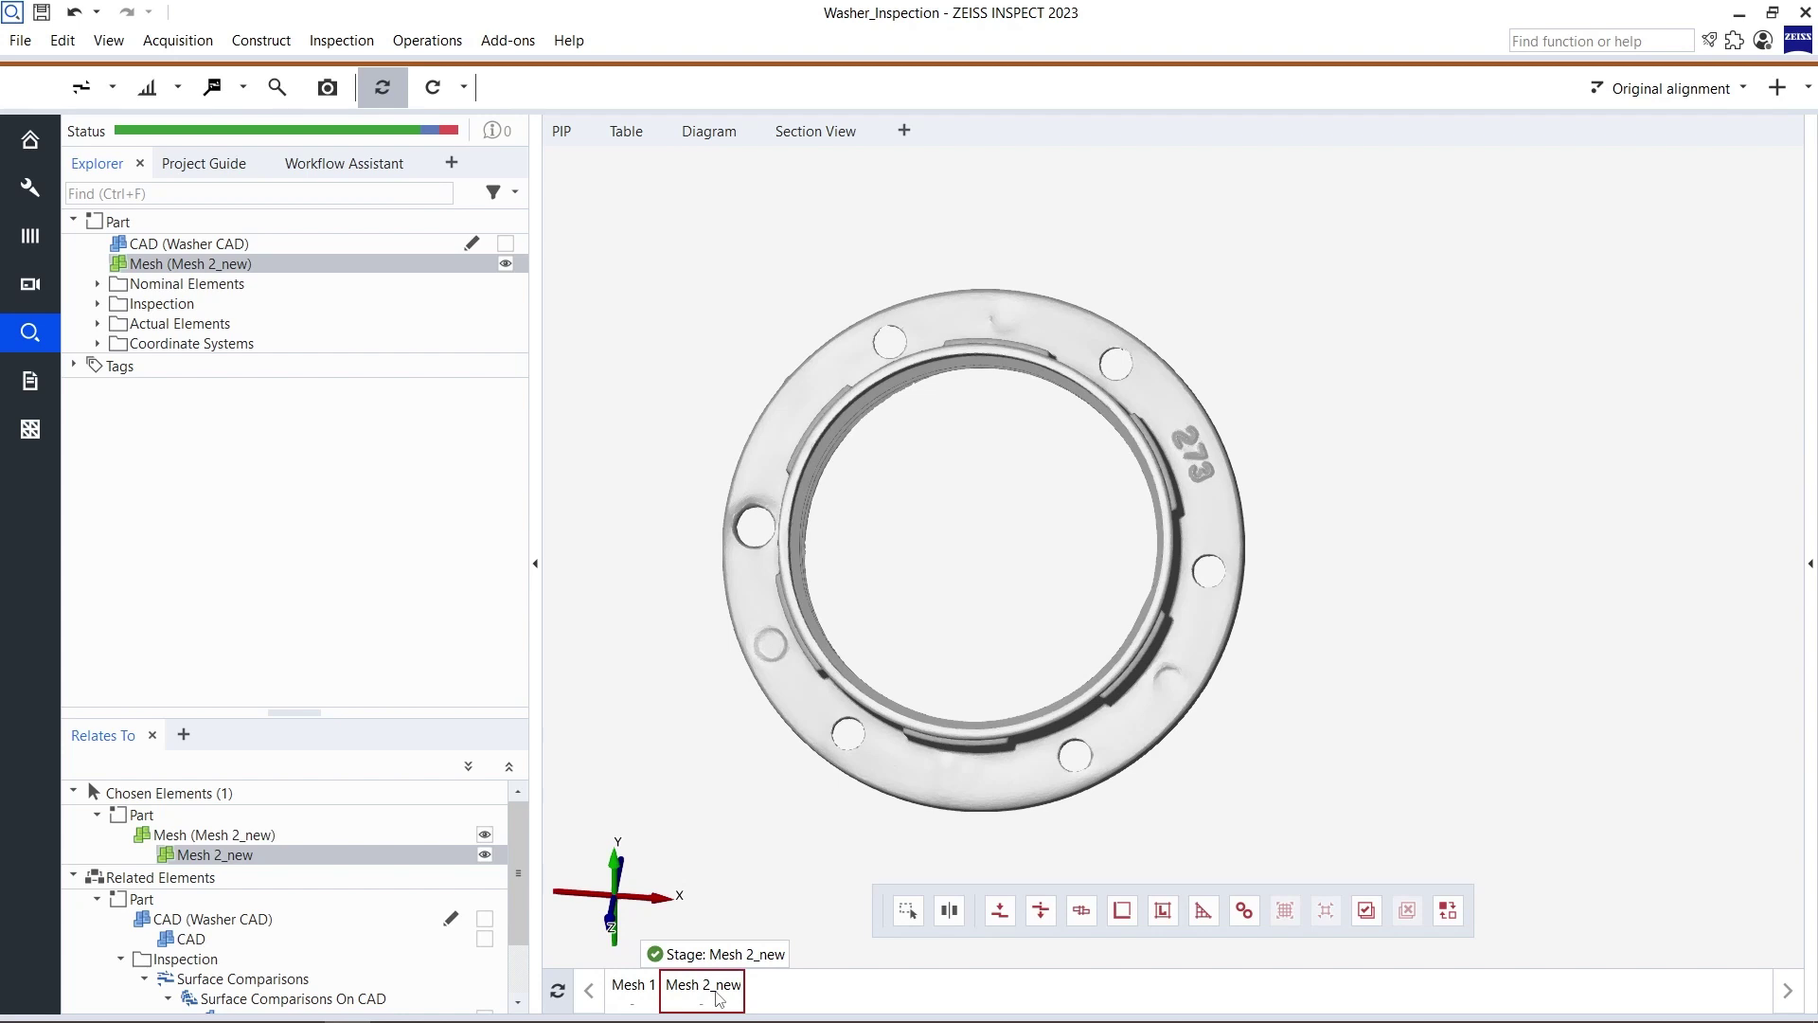
- Apply a Prealignment to the part
{"action": "left_click", "coordinate": [1800, 87]}
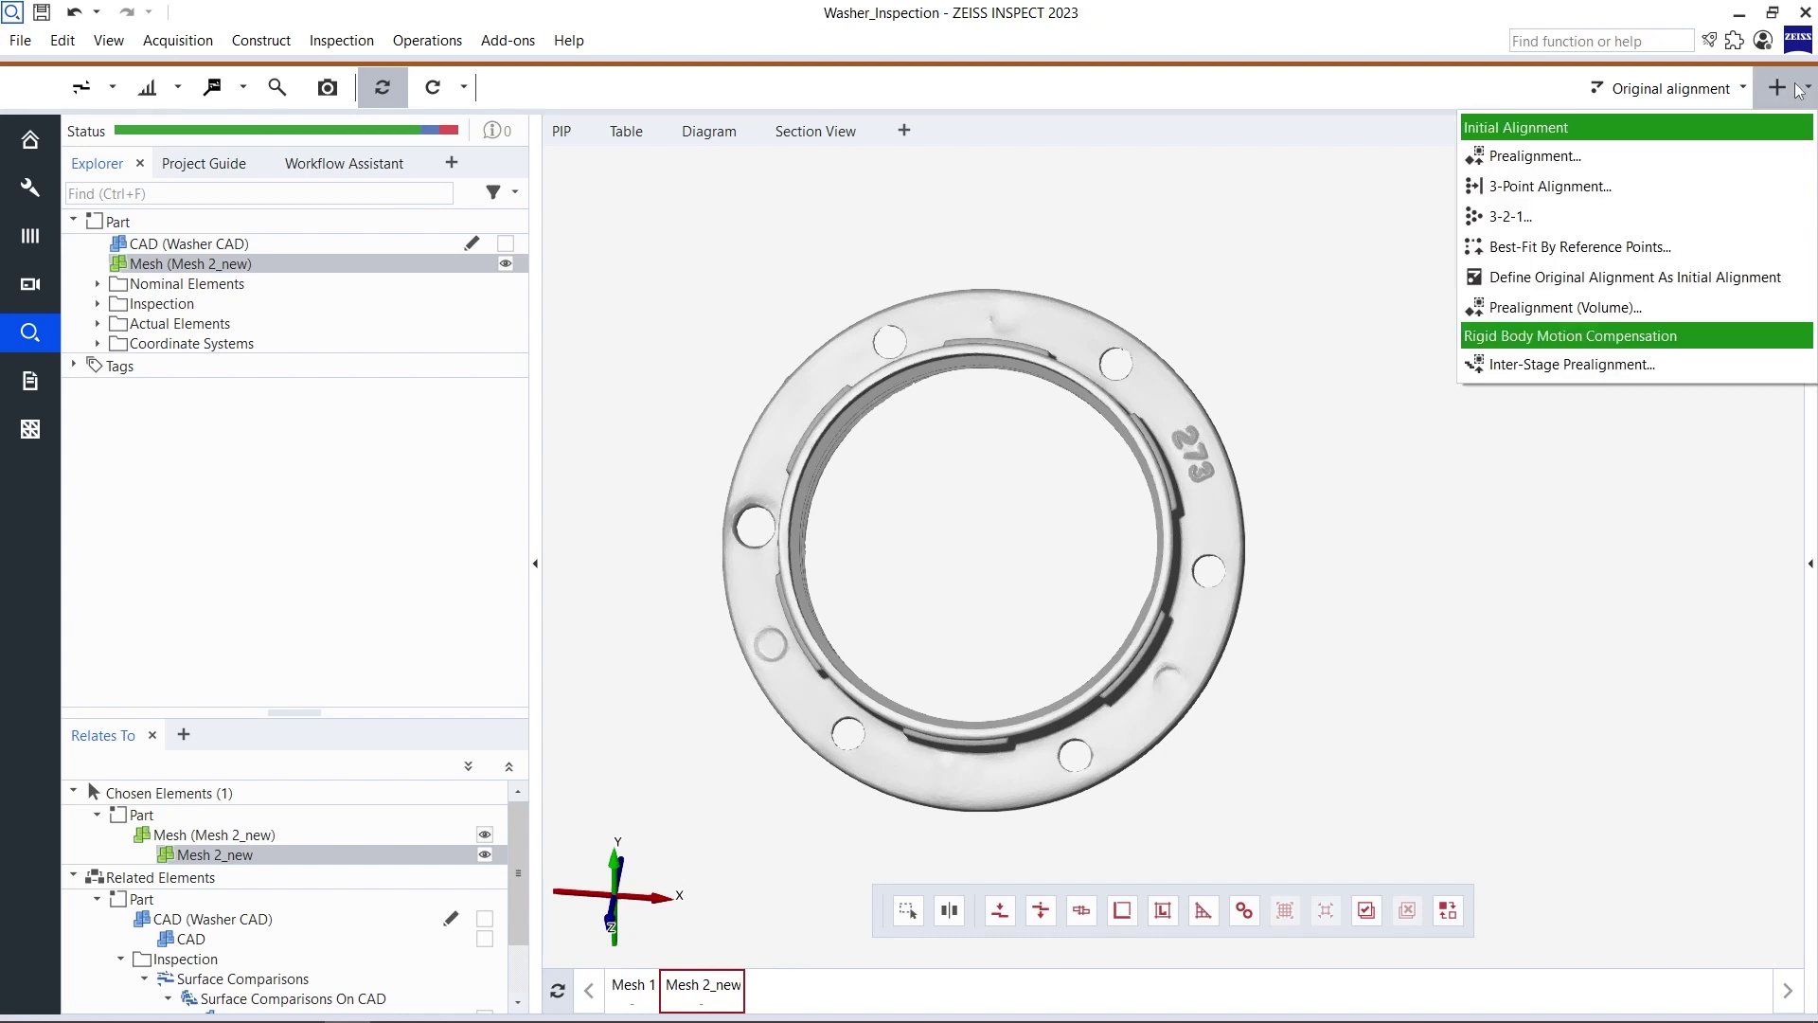
{"action": "left_click", "coordinate": [1629, 155]}
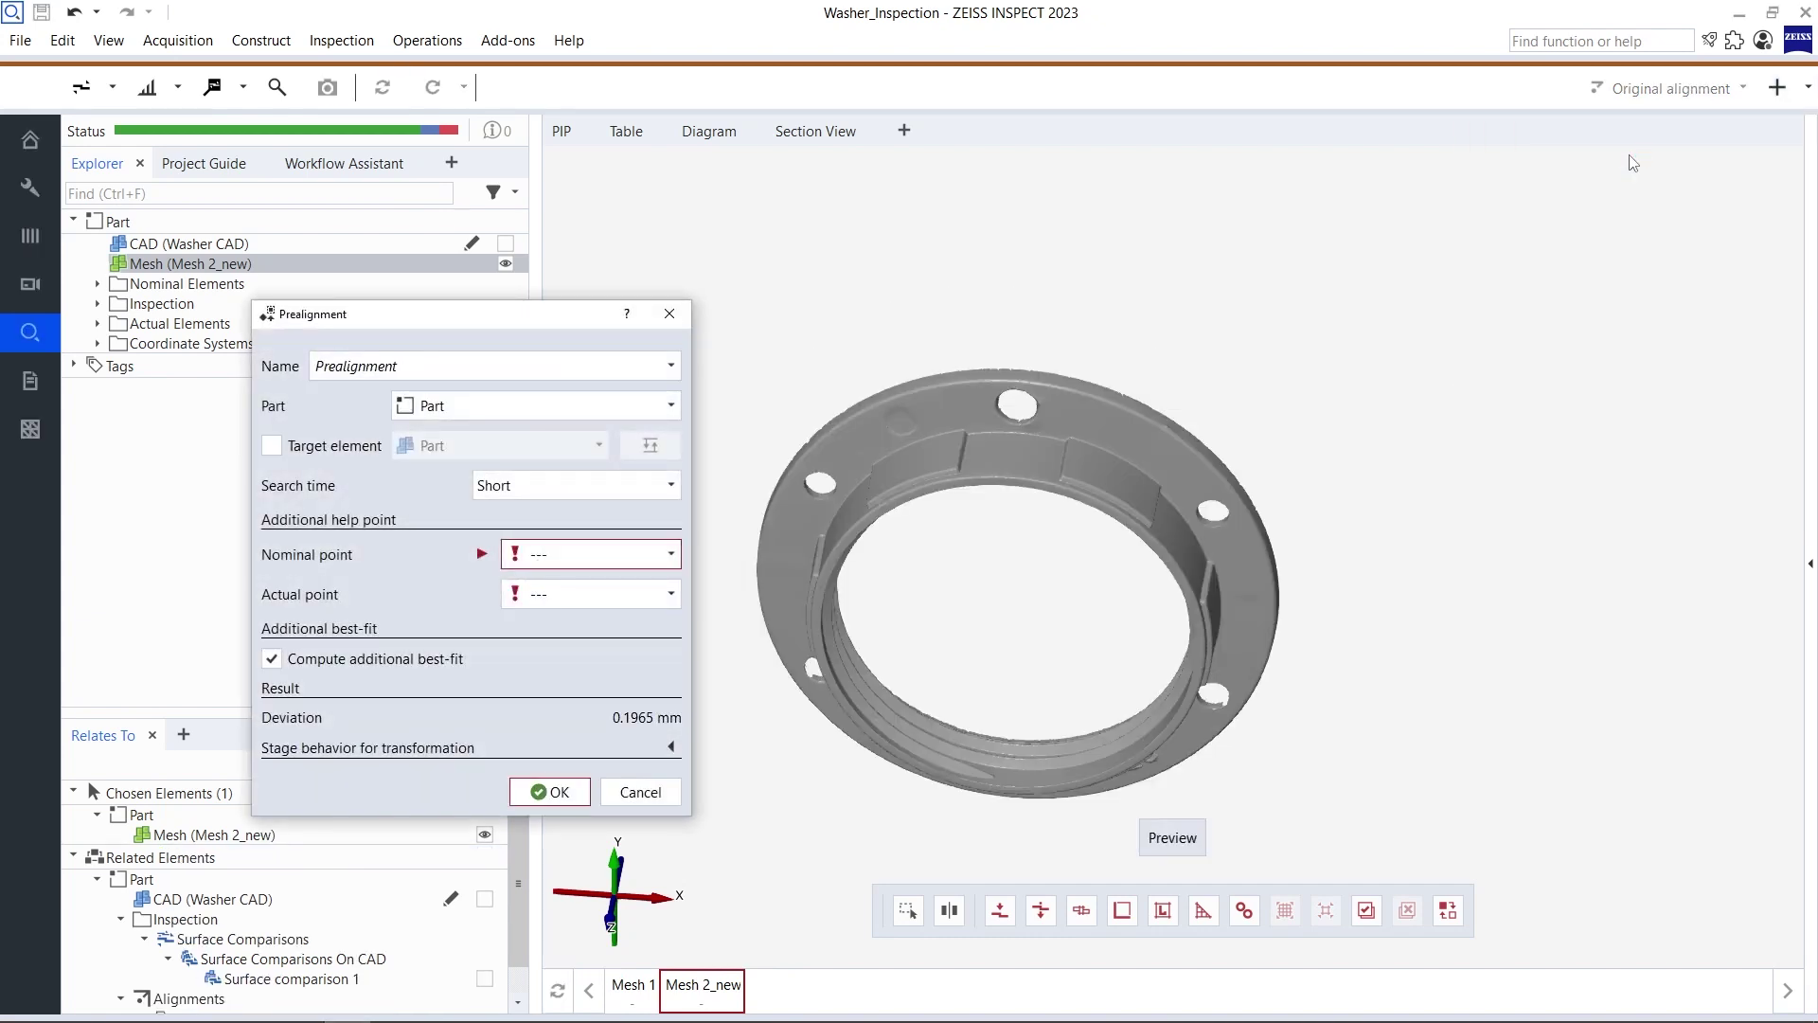
{"action": "left_click", "coordinate": [565, 795]}
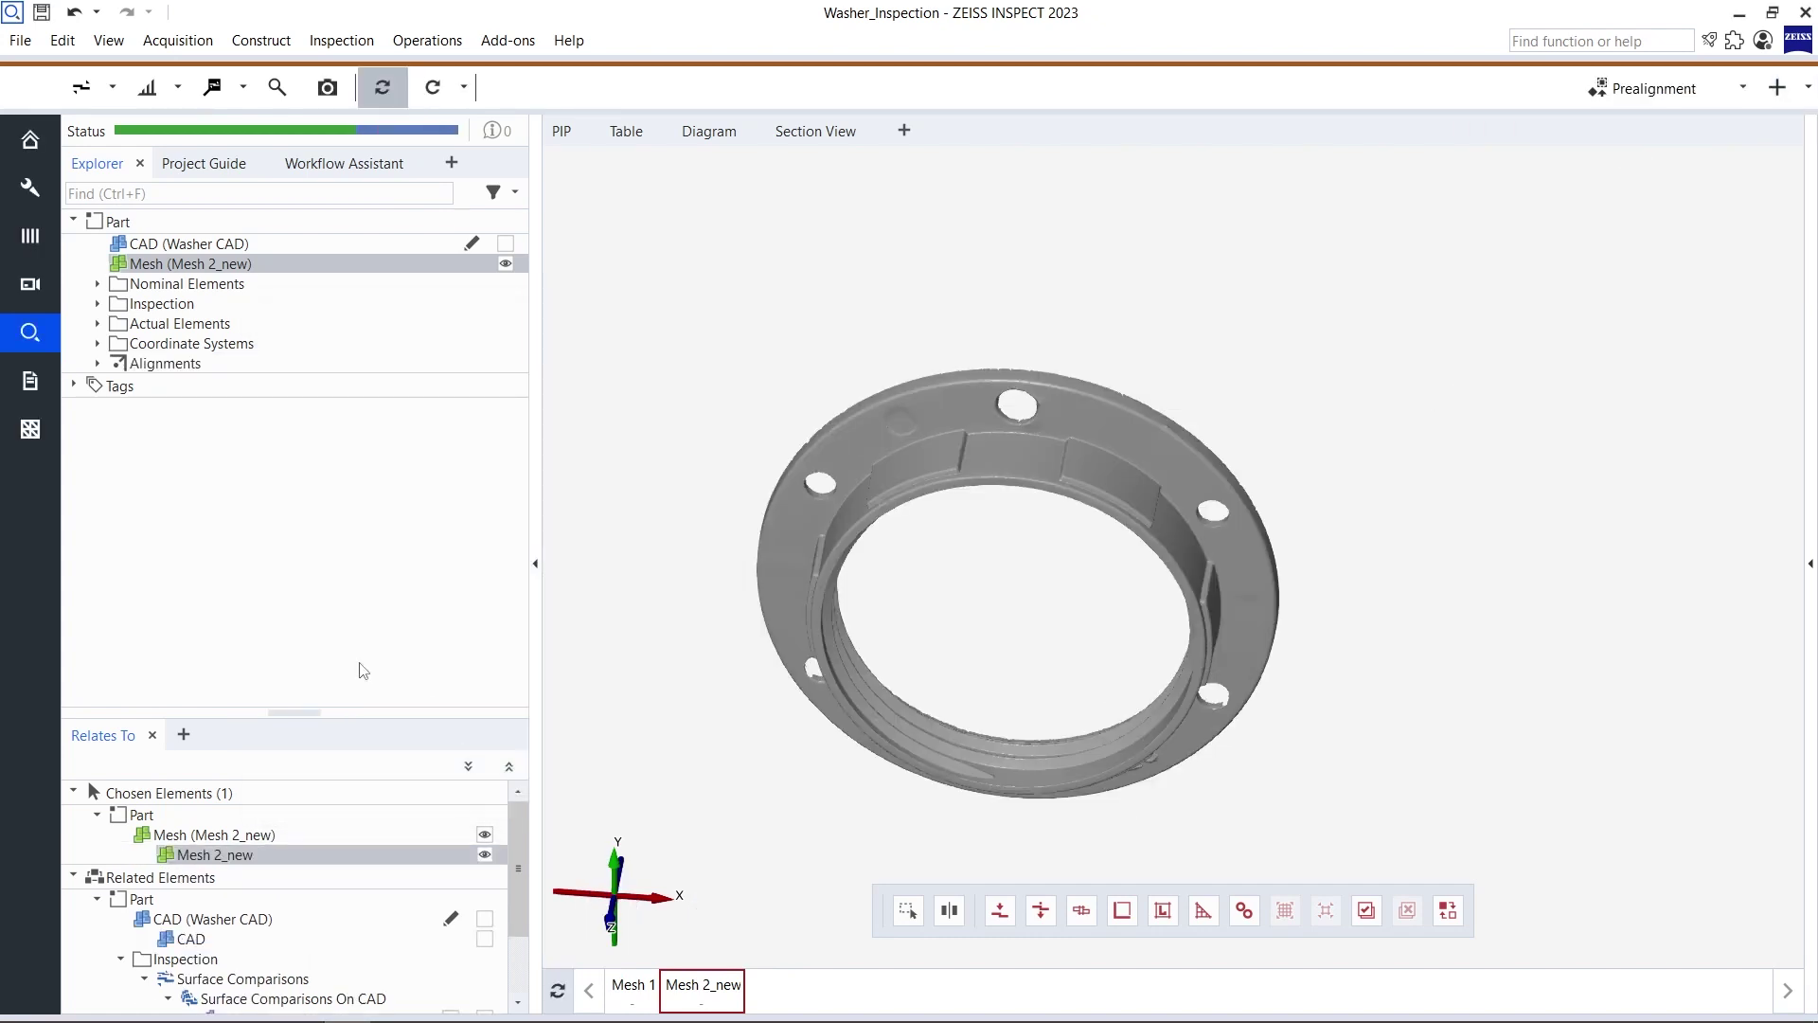
- Restore the Mesh+Deviations scene and compare Cylinder 1–6 diameters between the Mesh 1 and Mesh 2_new stages
{"action": "left_click", "coordinate": [74, 386]}
{"action": "left_click_drag", "start_coordinate": [182, 411], "coordinate": [1073, 326]}
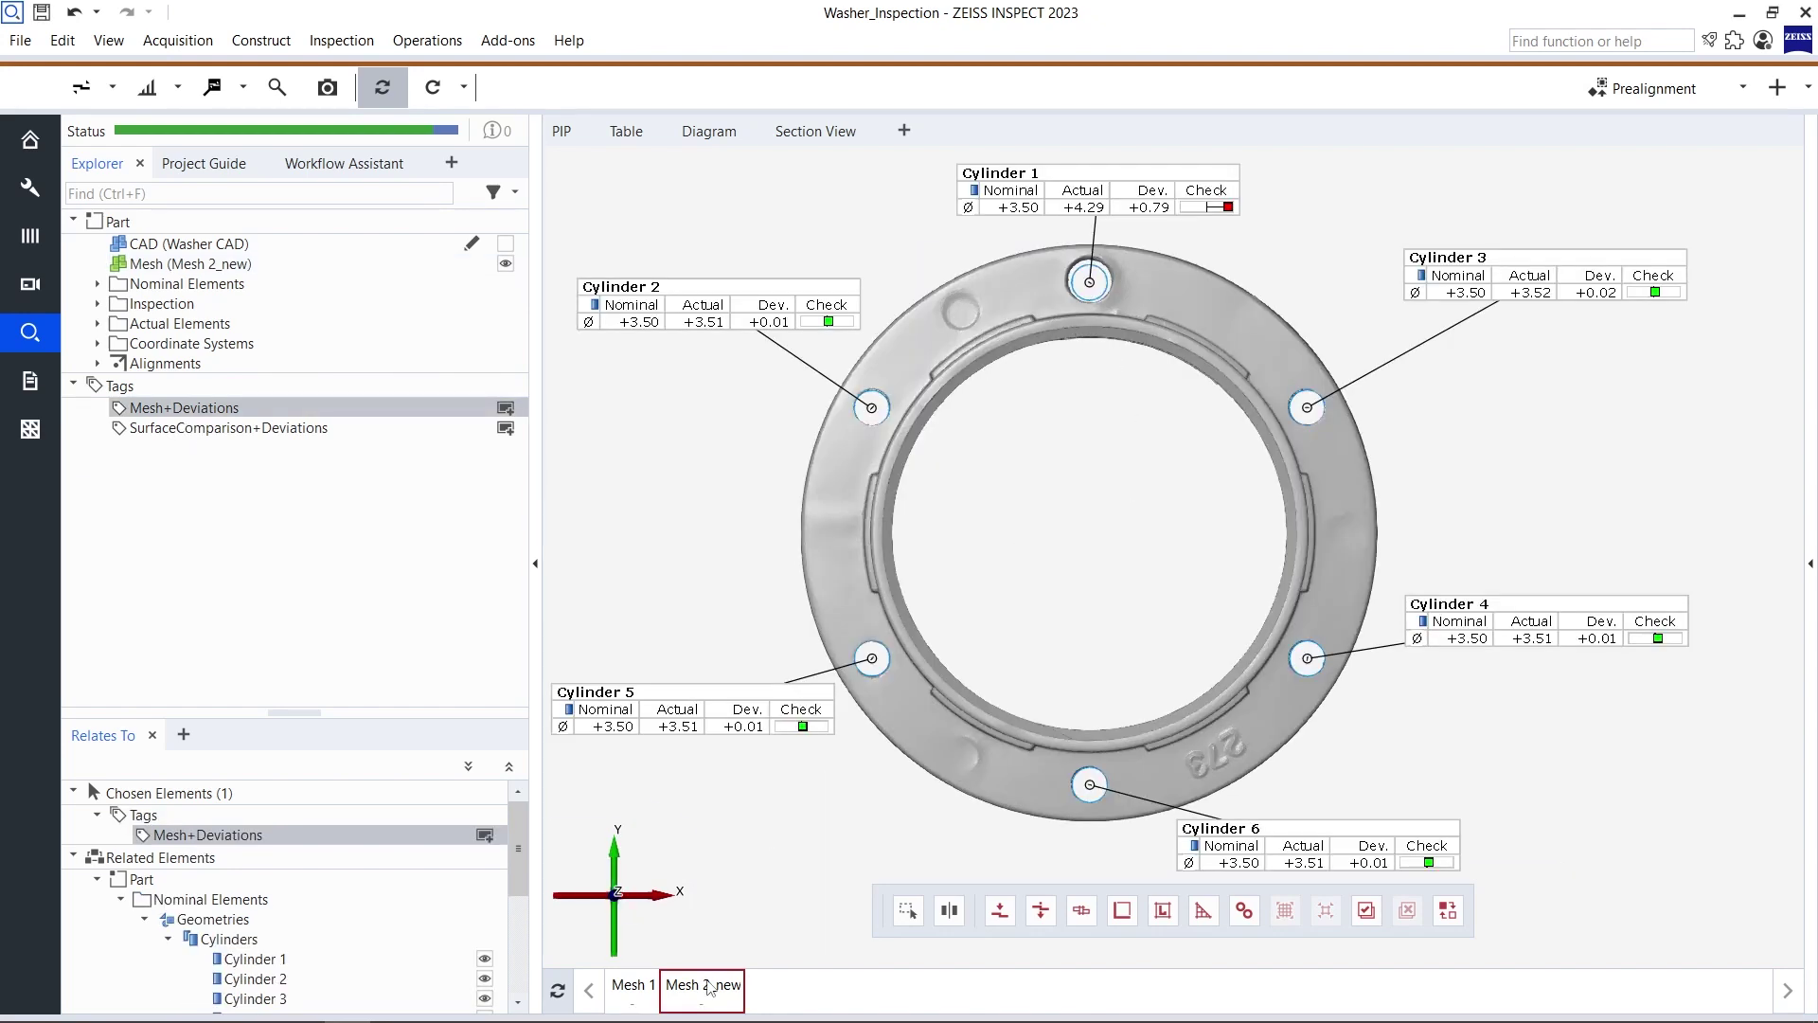
{"action": "left_click", "coordinate": [631, 986]}
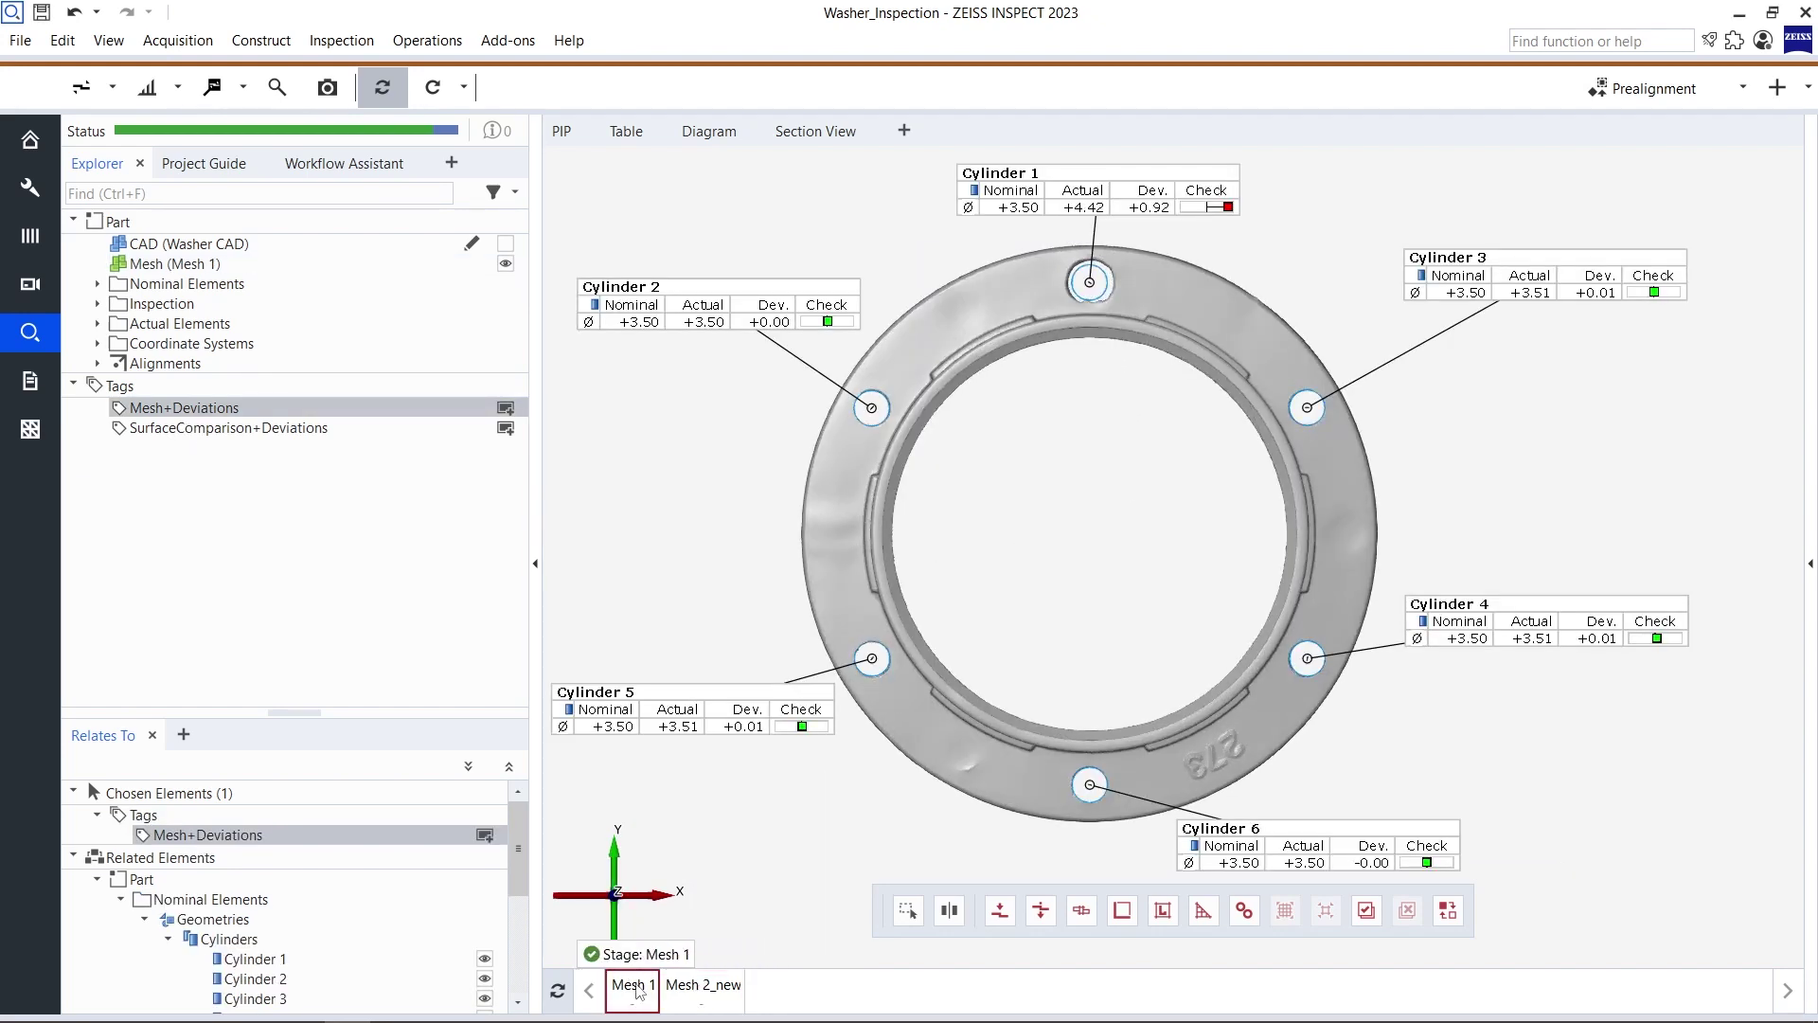
{"action": "left_click", "coordinate": [1106, 172]}
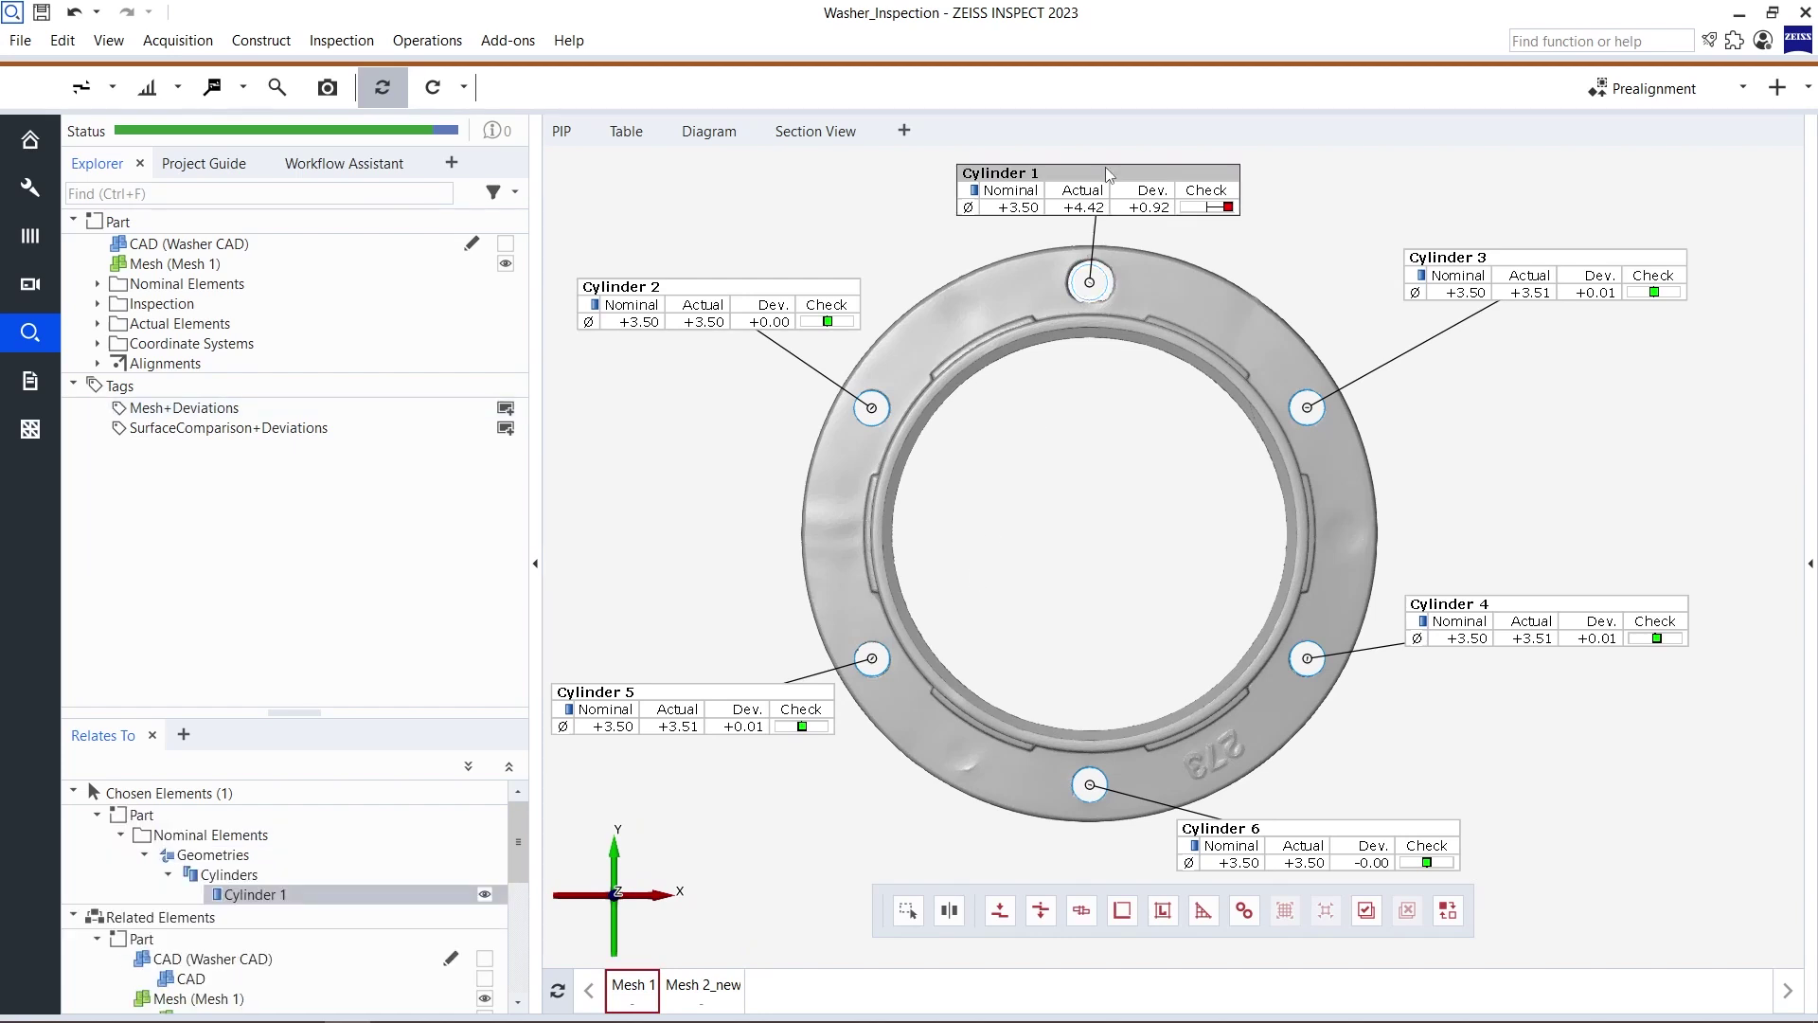
{"action": "mouse_move", "coordinate": [651, 925]}
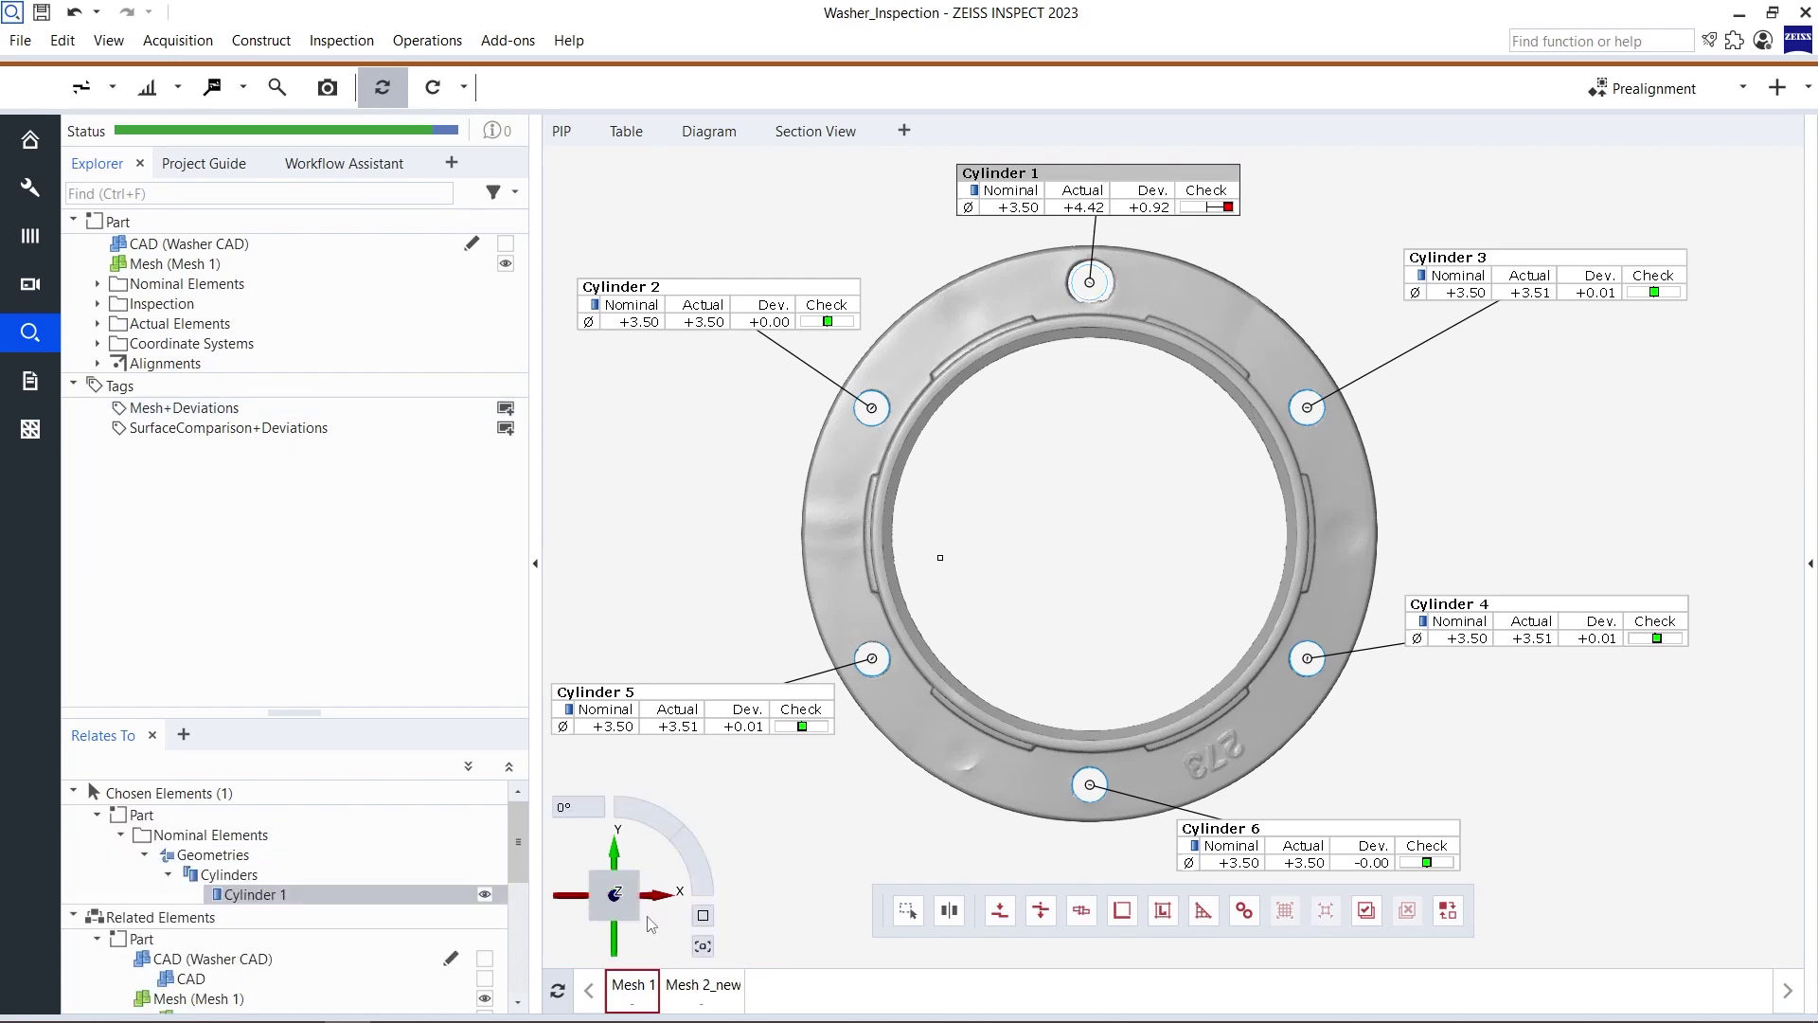
{"action": "left_click", "coordinate": [705, 990]}
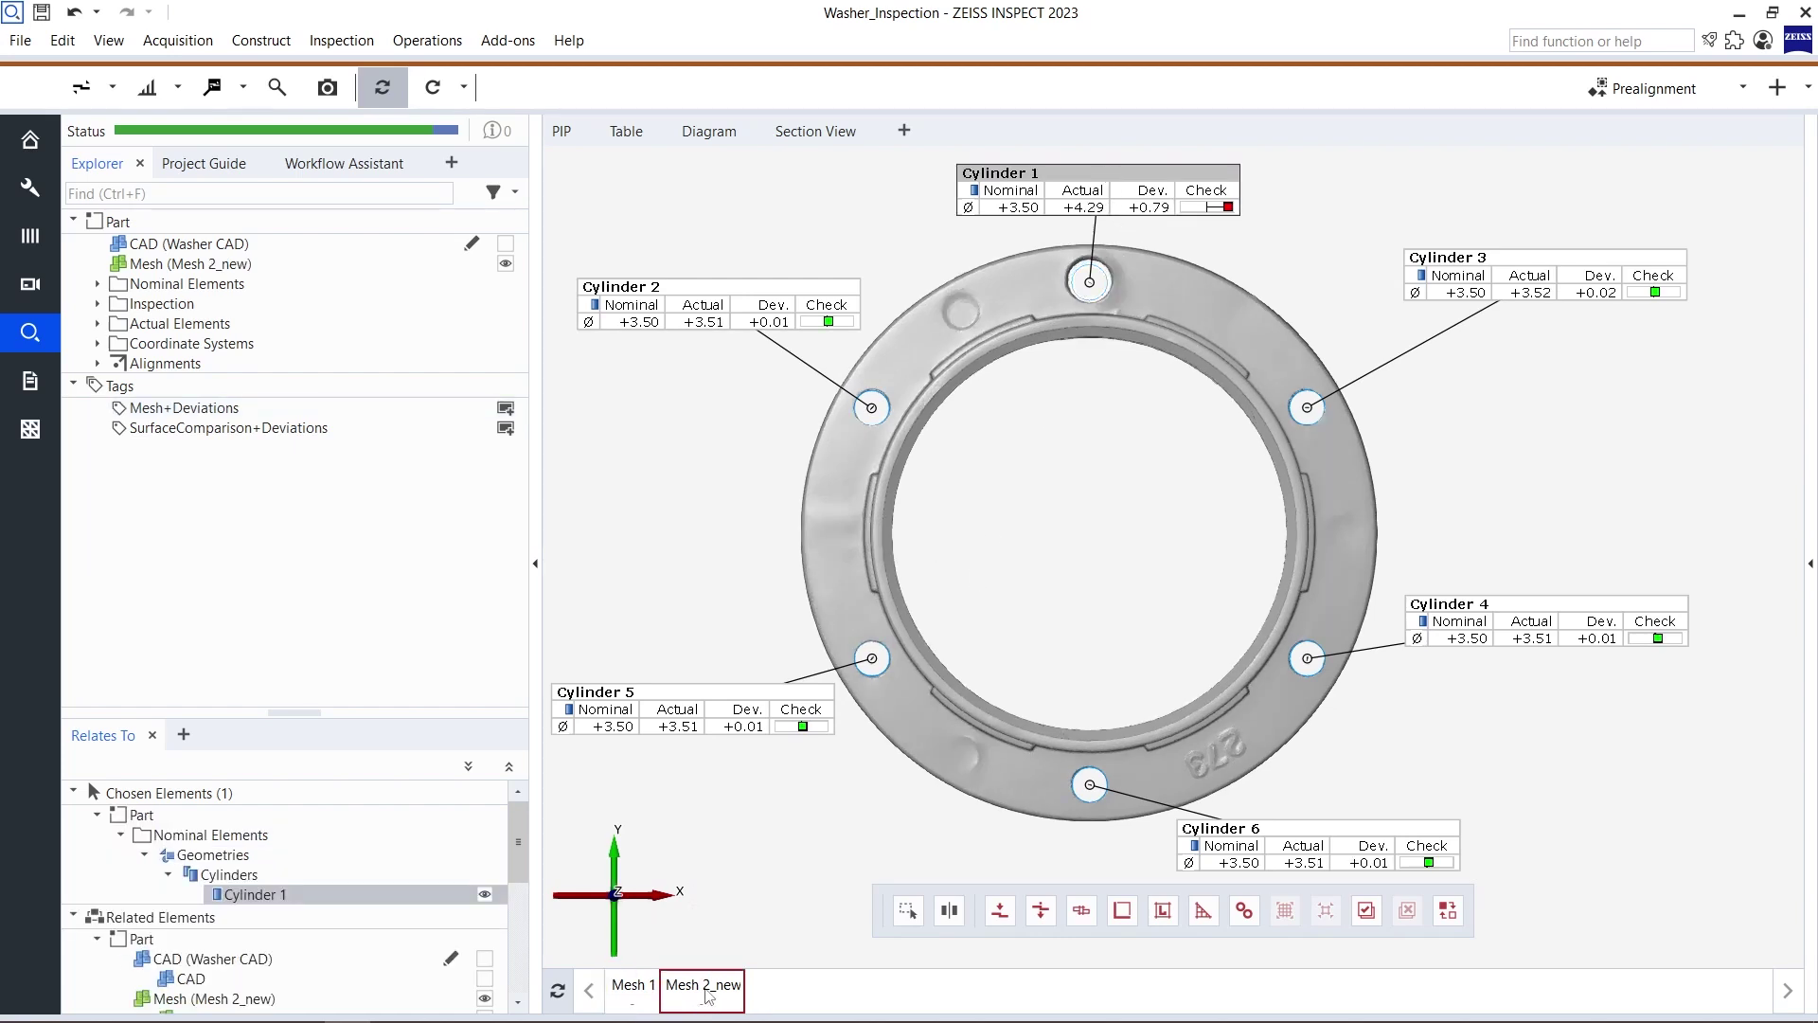
{"action": "left_click", "coordinate": [631, 987]}
{"action": "left_click", "coordinate": [702, 989]}
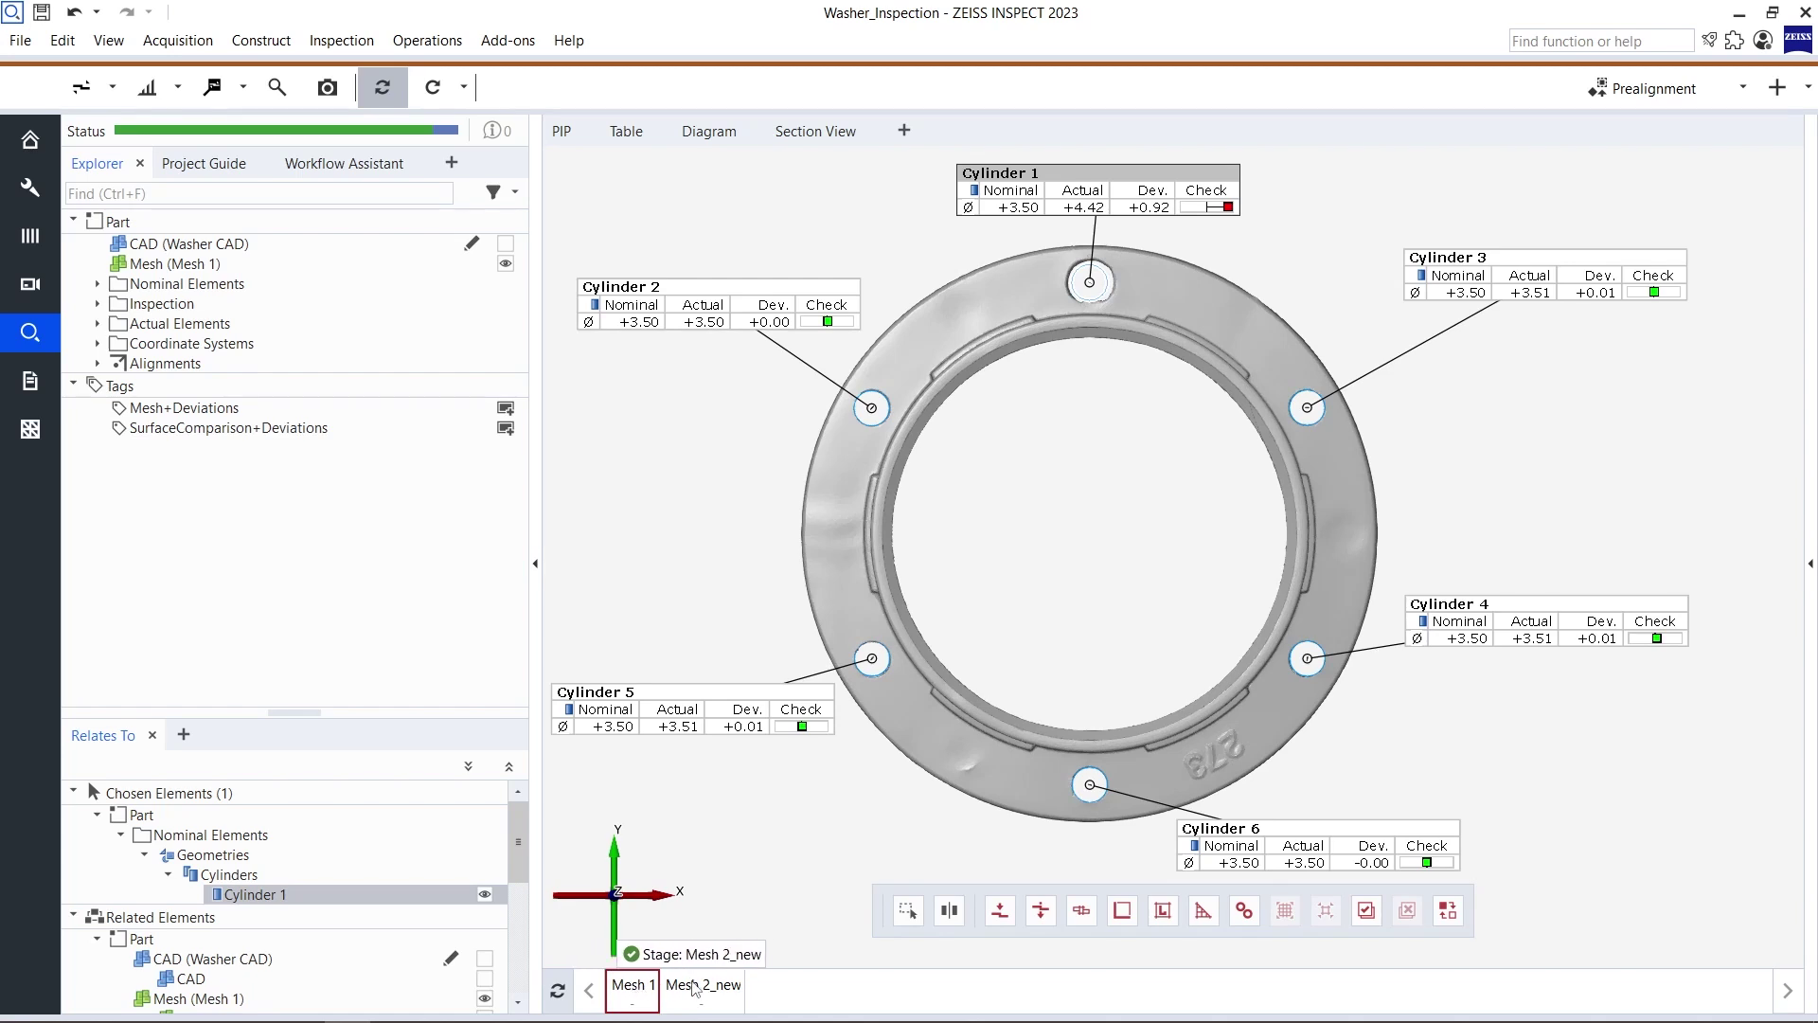
{"action": "left_click", "coordinate": [631, 987]}
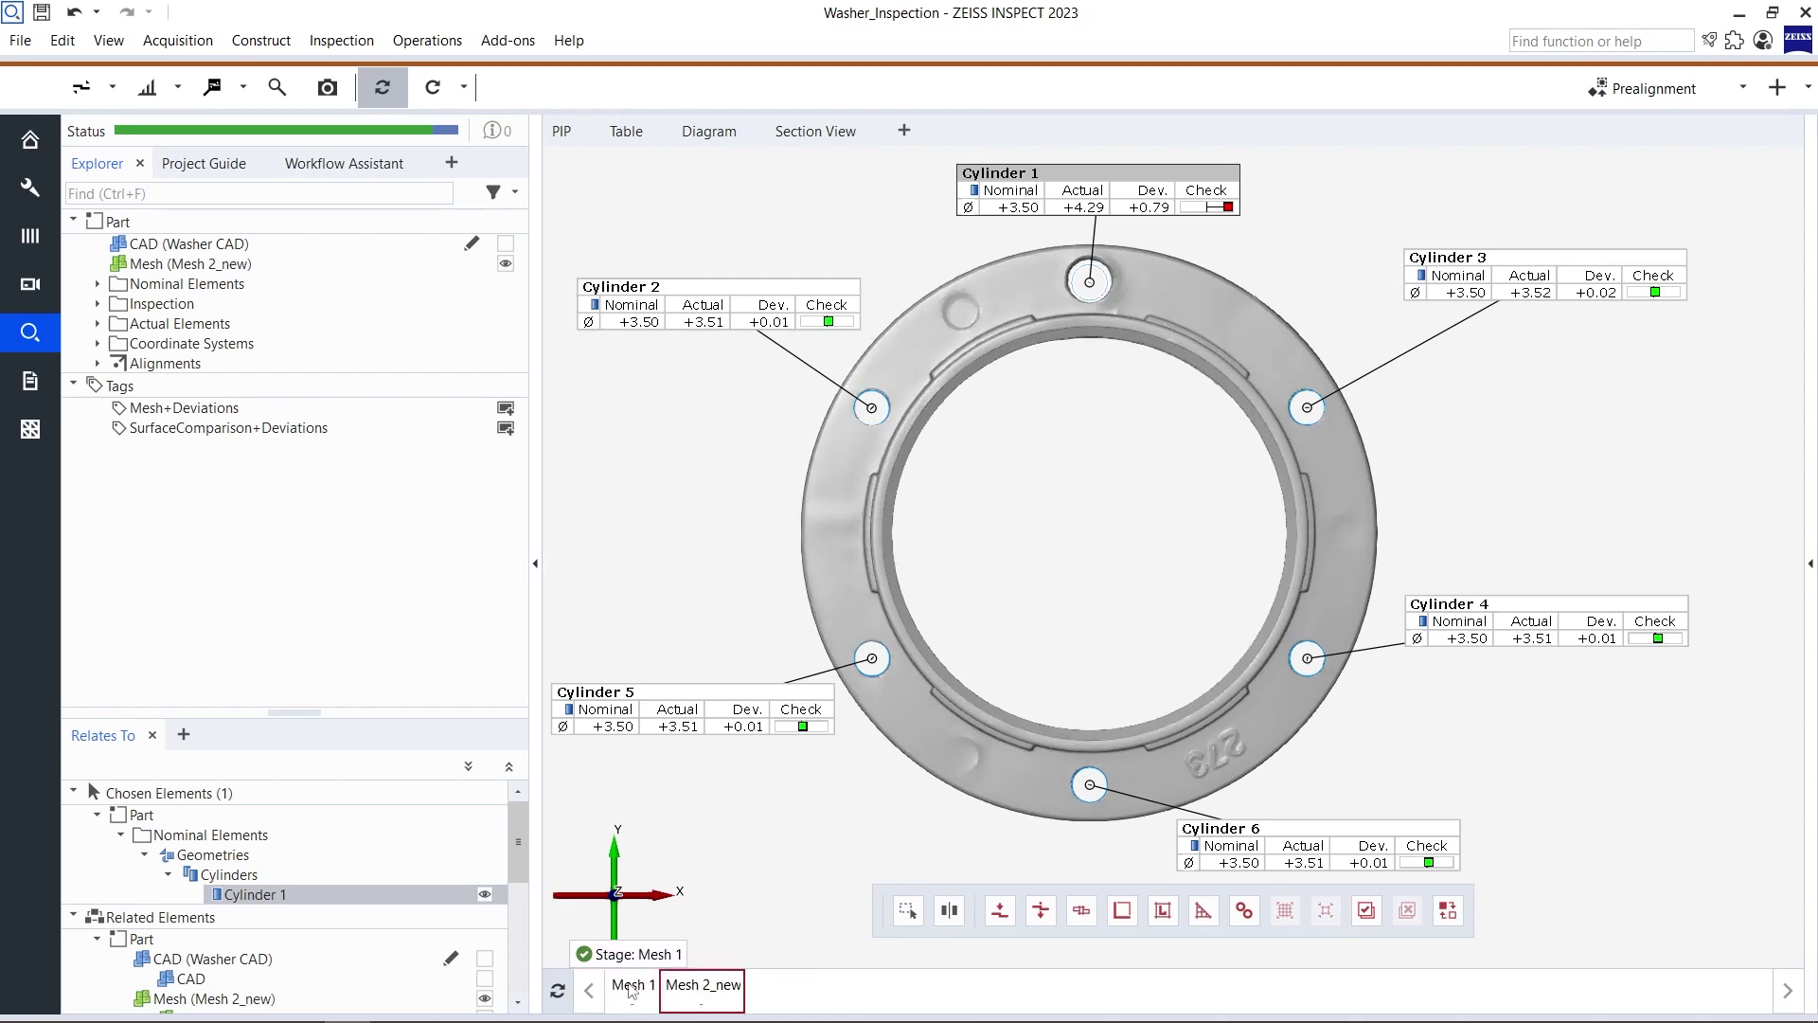